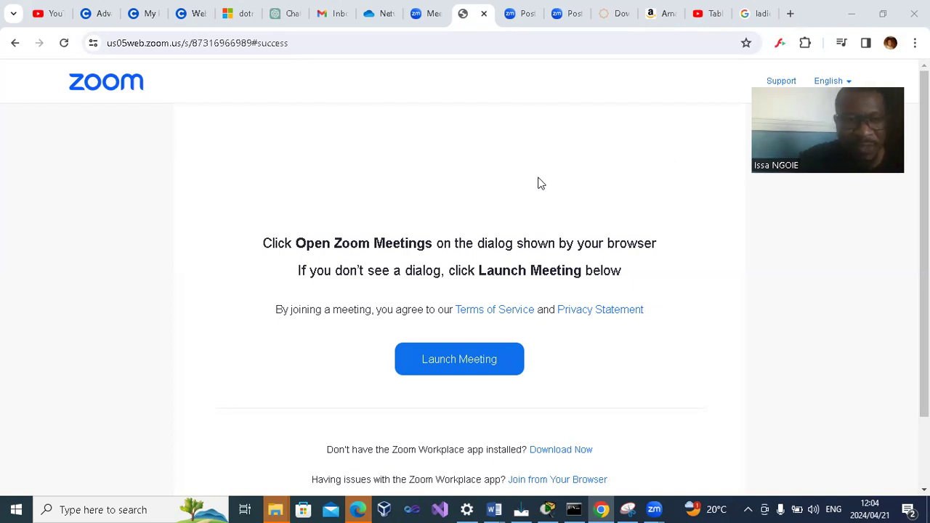
- Search the web for "cisco packet tracer free download"
left_click(292, 44)
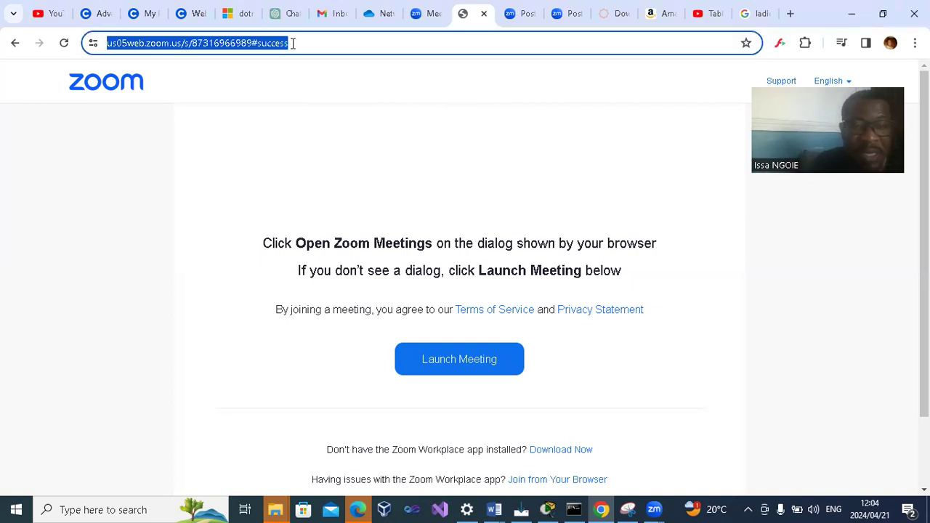
type("CISCO")
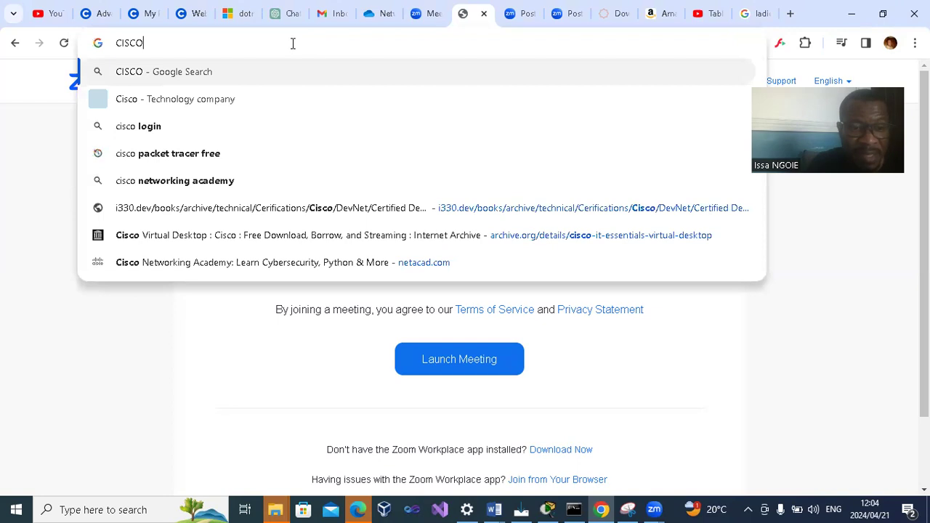
type(" PACKET")
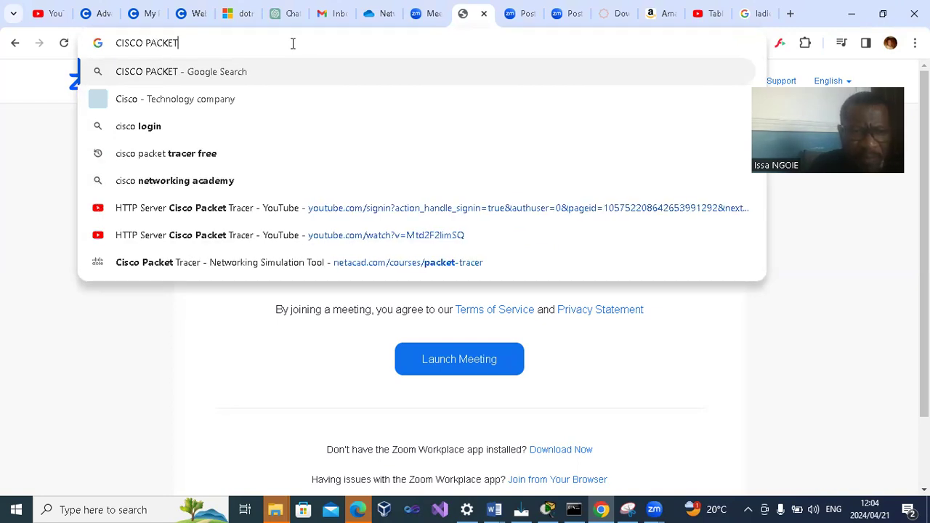
type(" TRACER")
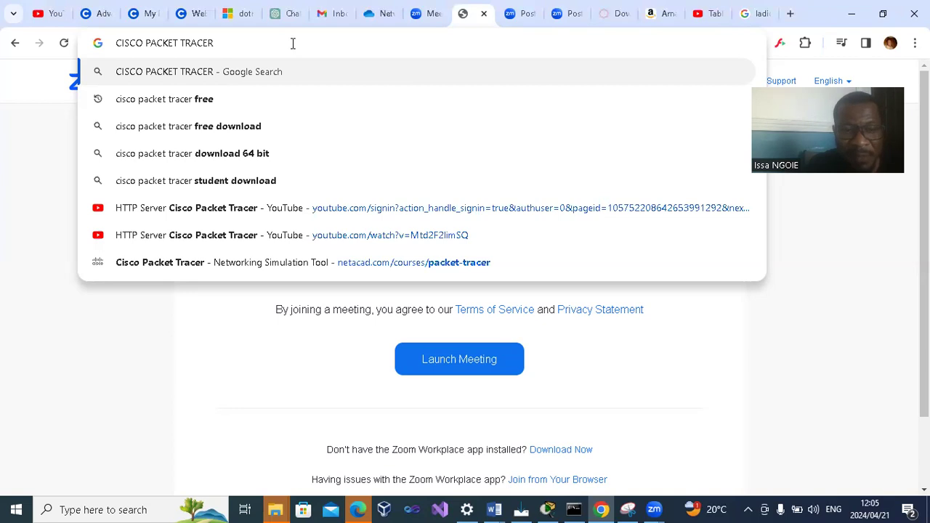
left_click(249, 129)
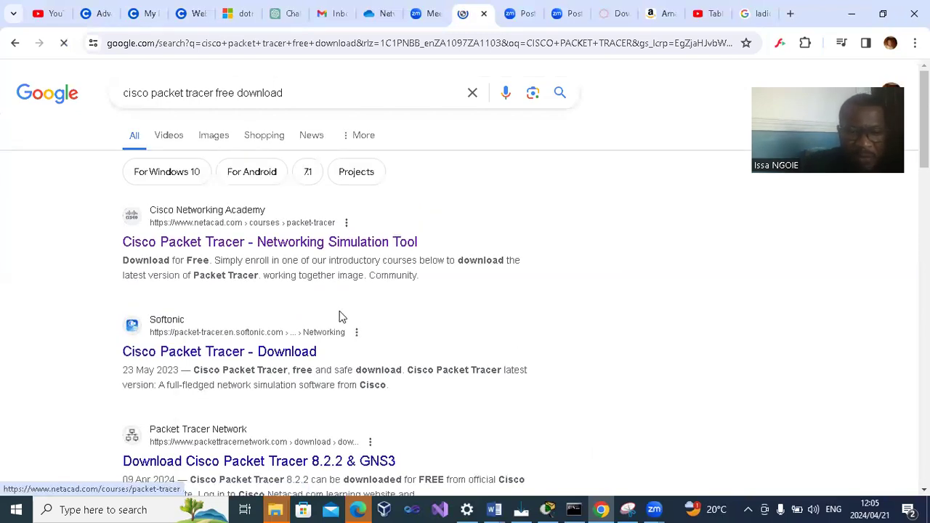
- Open the ComputerNetworkingNotes Packet Tracer download page and review the version links and the minimum system requirements
scroll(369, 260, "down", 5)
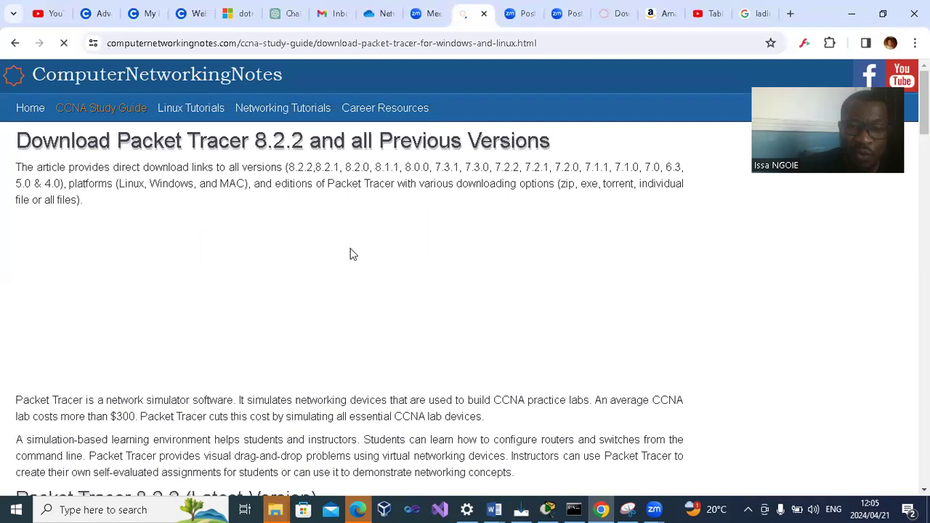
scroll(176, 252, "down", 5)
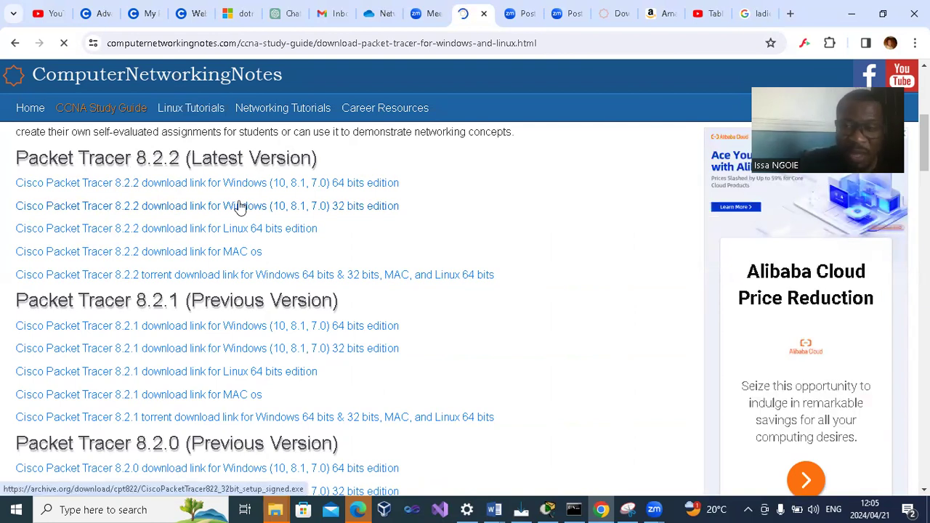
scroll(247, 276, "down", 2)
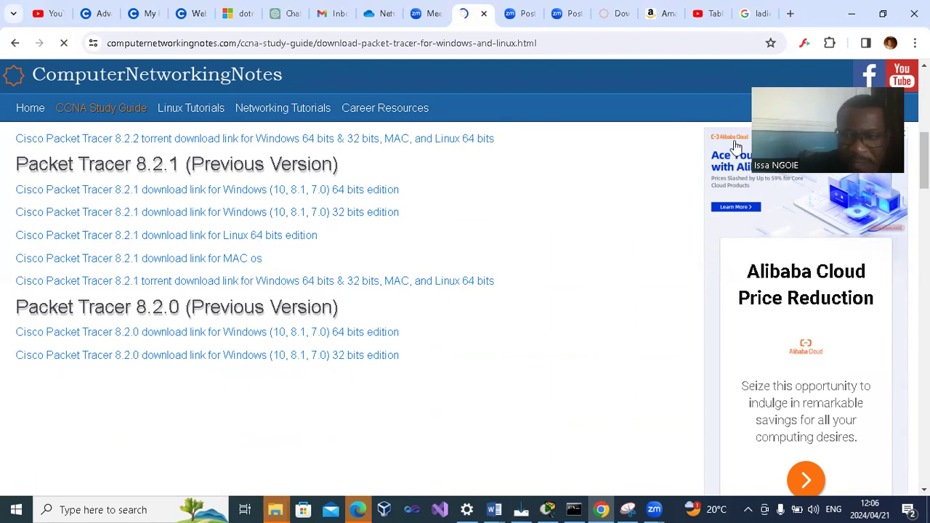
scroll(413, 293, "down", 5)
scroll(344, 279, "down", 3)
scroll(344, 278, "down", 12)
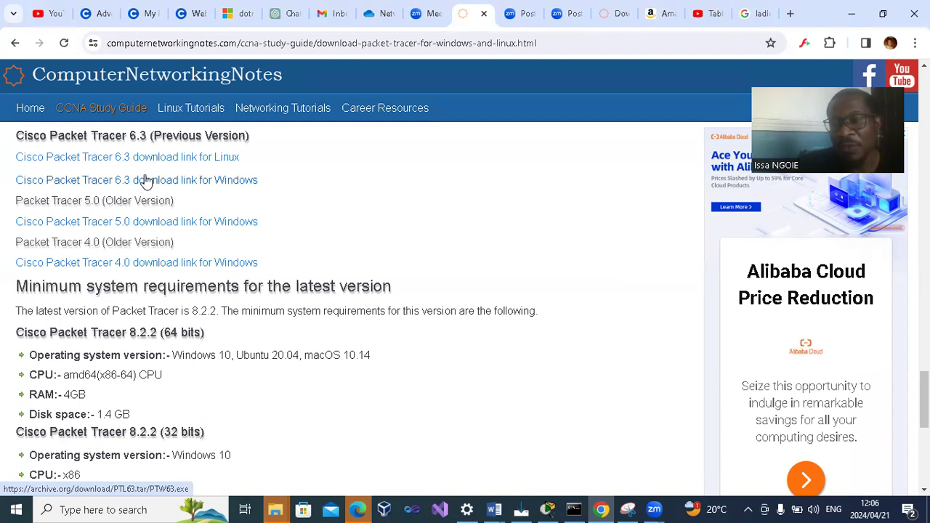
- Leave the browser, find Cisco Packet Tracer on the computer and bring its window up
left_click(850, 19)
left_click(847, 14)
left_click(768, 19)
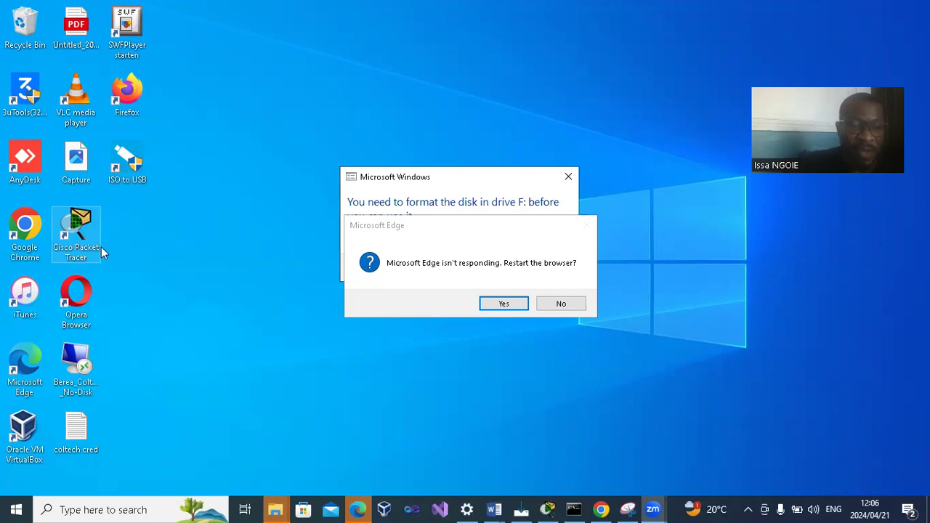
left_click(76, 509)
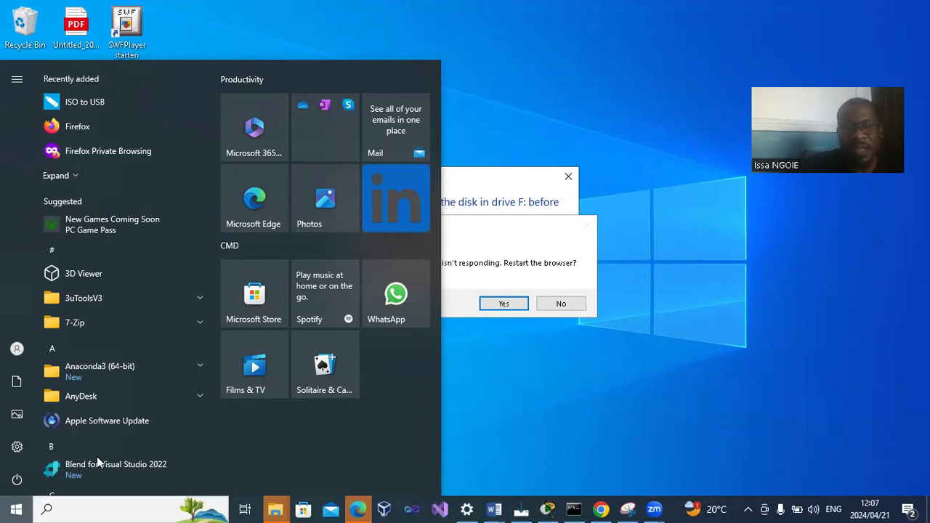
left_click(64, 509)
type("C")
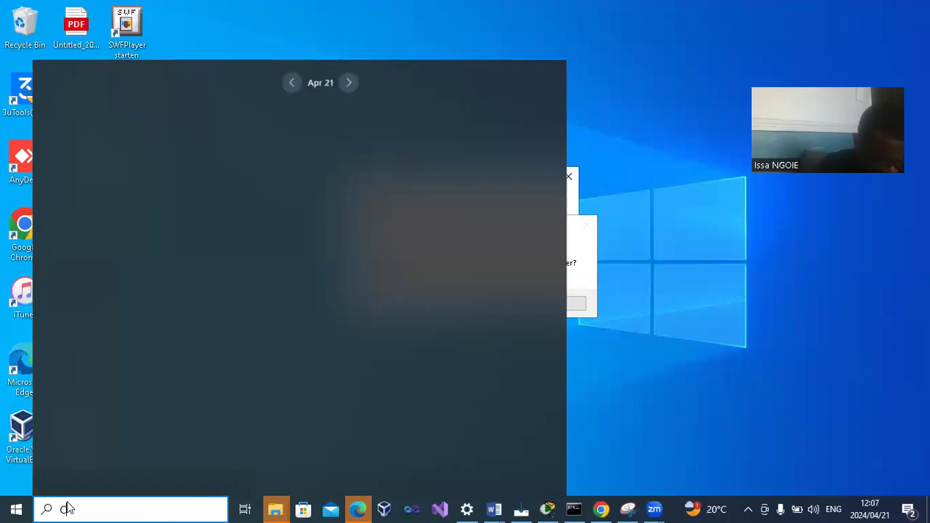
type("ISCO PACKET")
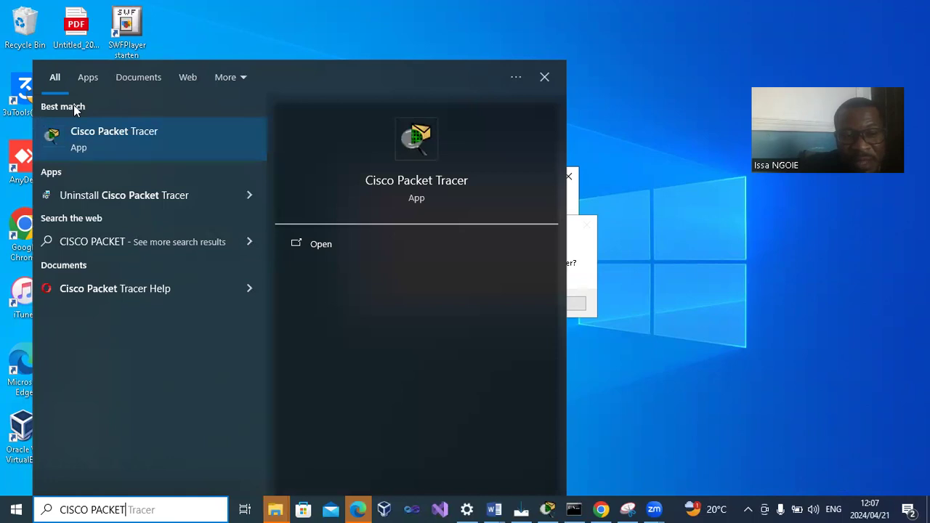
left_click(149, 141)
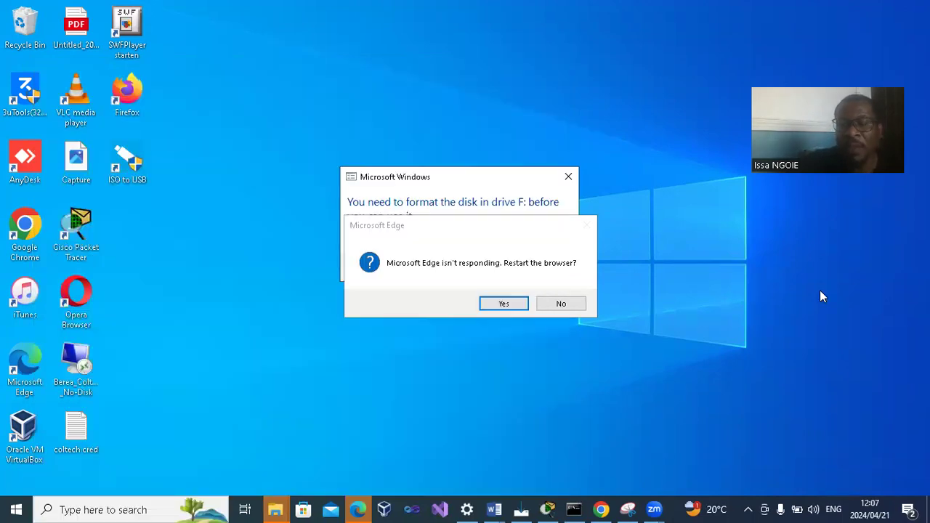
left_click(549, 508)
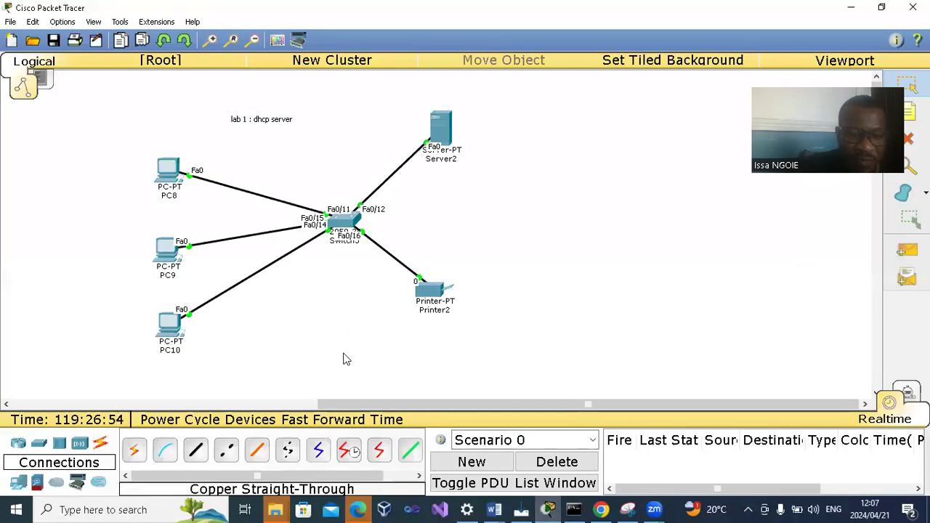
- Start a new empty network without saving the existing DHCP server lab
left_click_drag(408, 403, 515, 399)
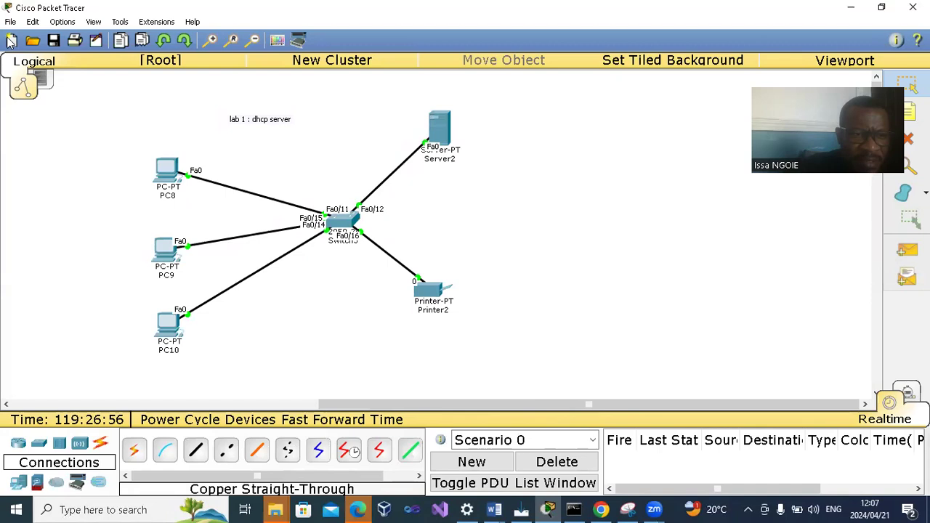
left_click(11, 24)
left_click(32, 41)
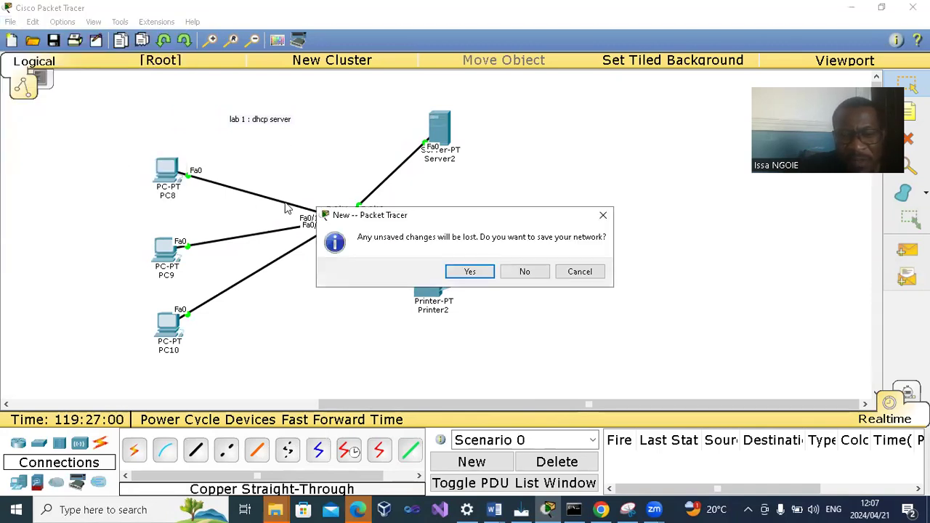
left_click(533, 272)
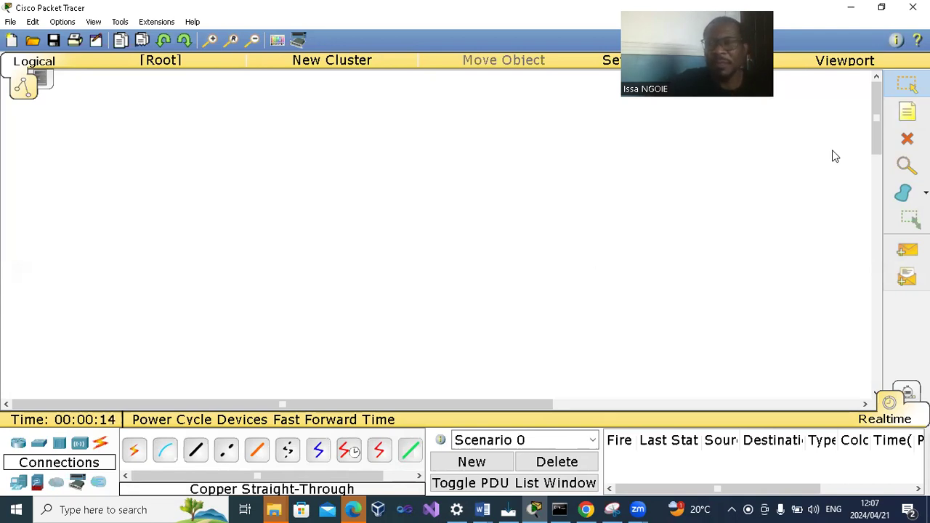
- Add the note "LAB 1 : DHCP SERVER" near the top of the workspace
left_click(907, 111)
left_click(200, 102)
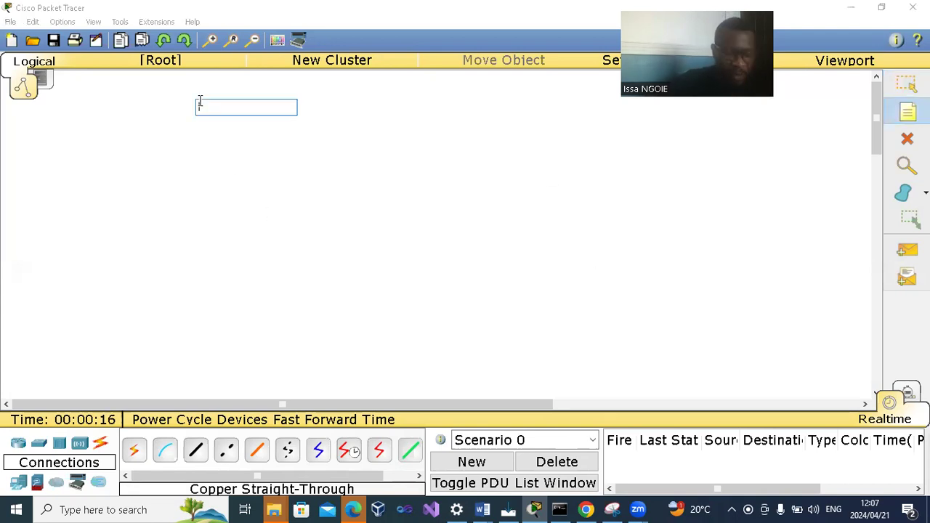
type("LA")
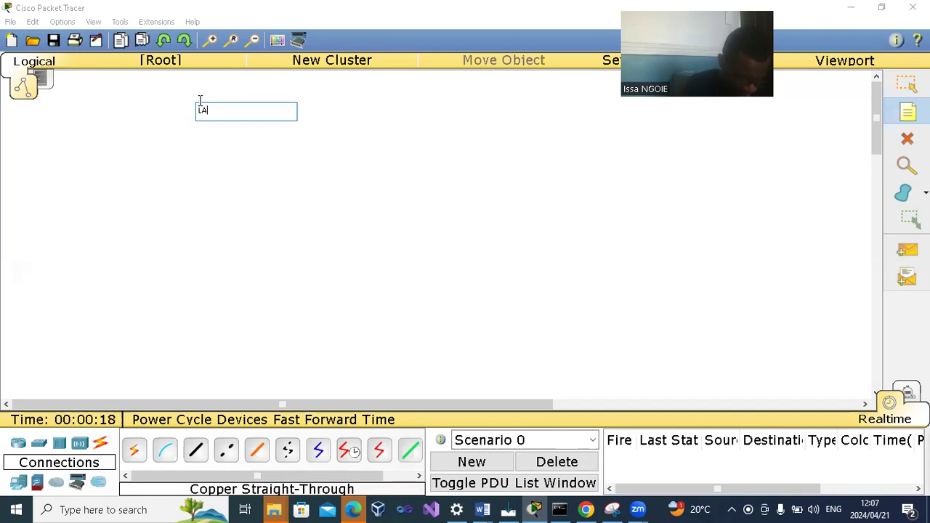
type("B 1 : DHCP SERVER")
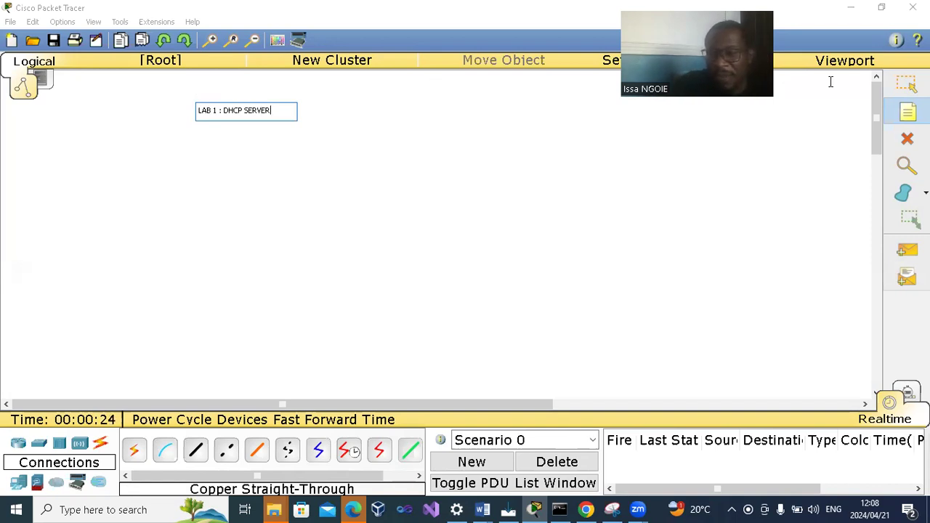
left_click(906, 84)
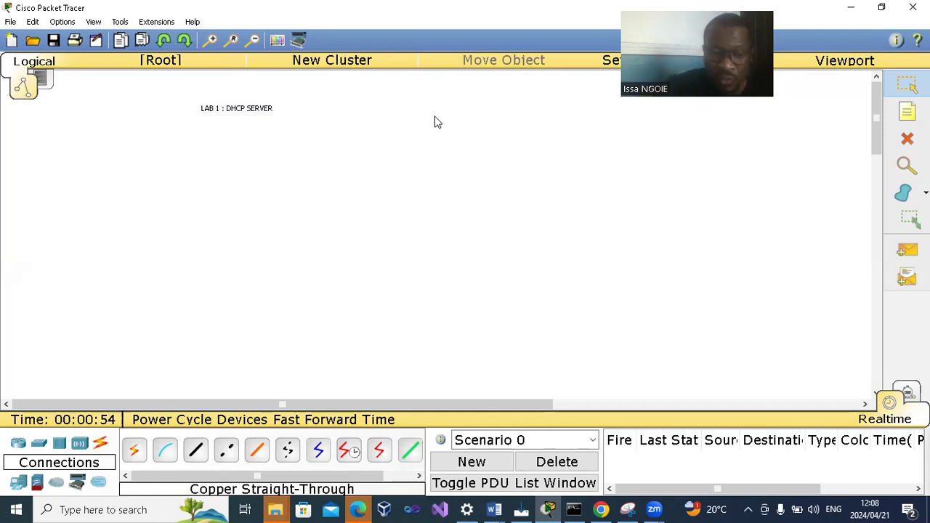
- Place three generic PCs in a column below the note and a 2950-24 switch to the right of them
left_click(17, 487)
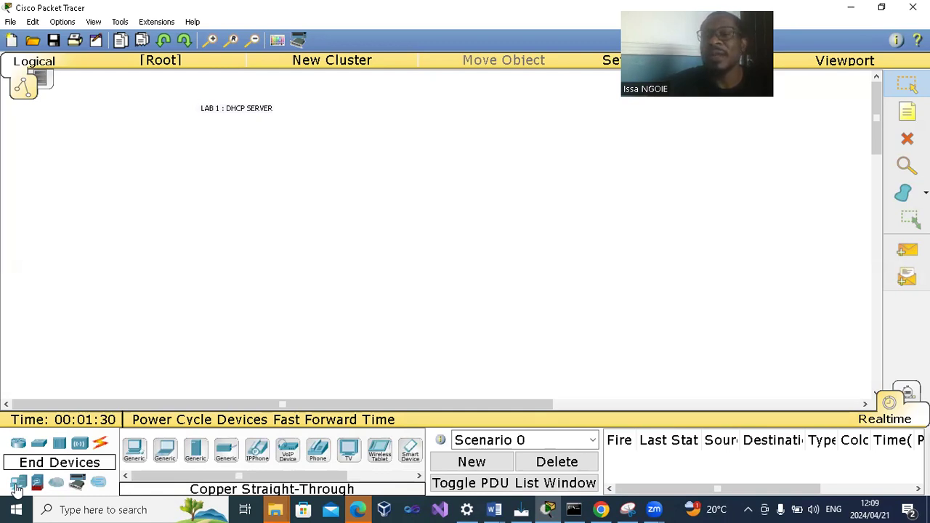
left_click_drag(136, 450, 145, 169)
left_click_drag(136, 450, 129, 298)
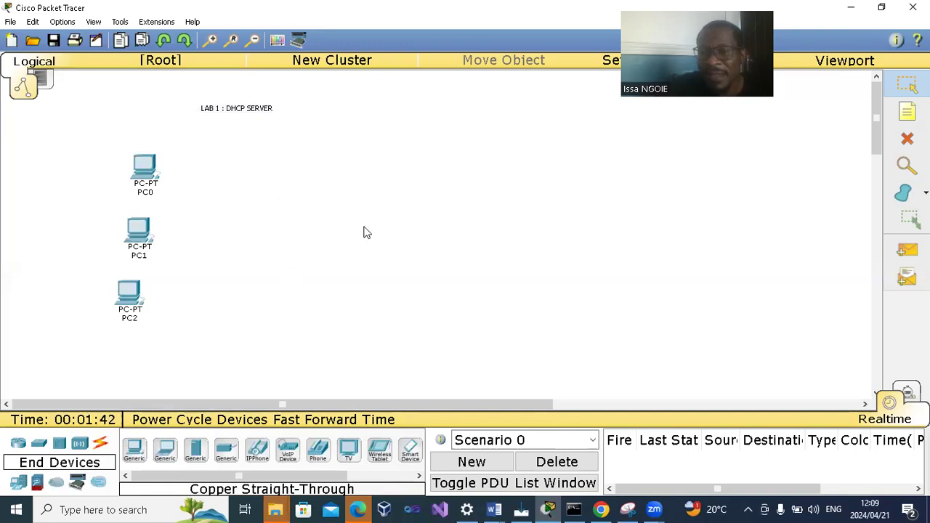
left_click(39, 449)
left_click_drag(135, 452, 340, 226)
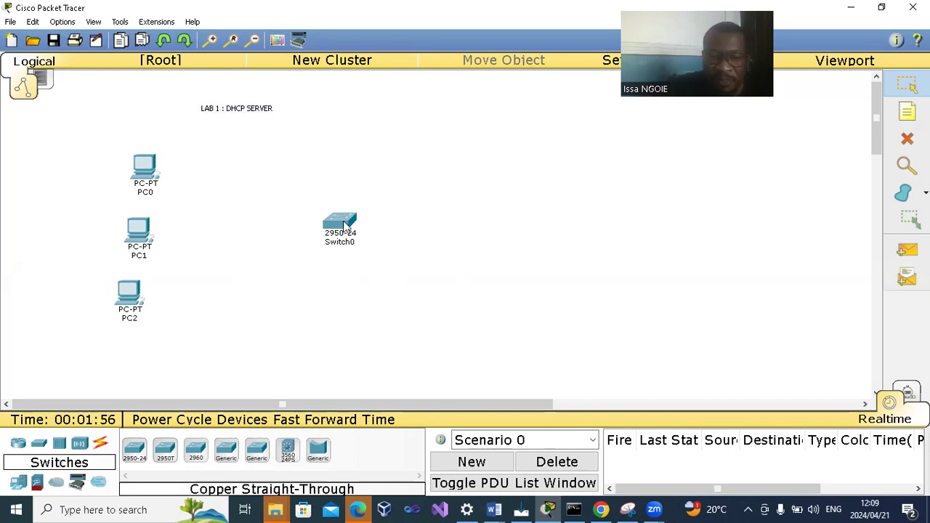
- Examine the numbered ports of Switch0 in its enlarged physical device view, then close the device window
mouse_move(346, 226)
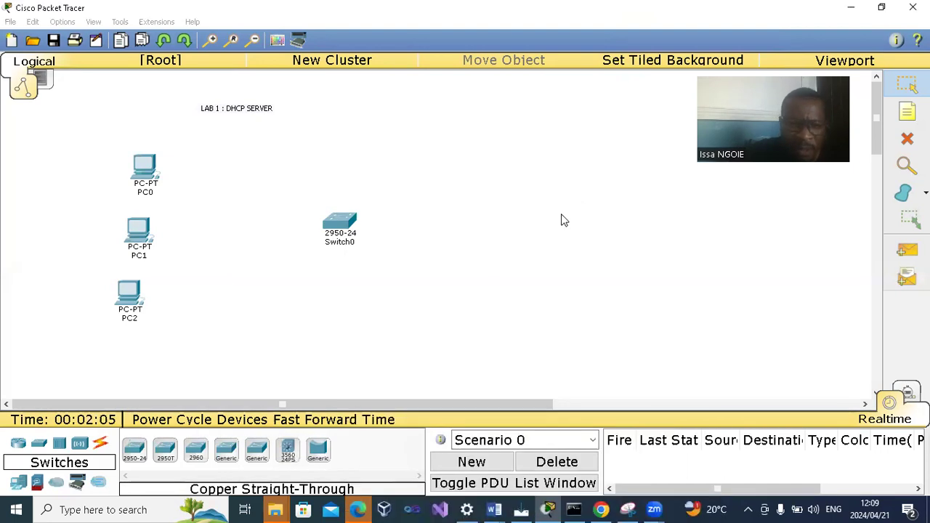
left_click(338, 223)
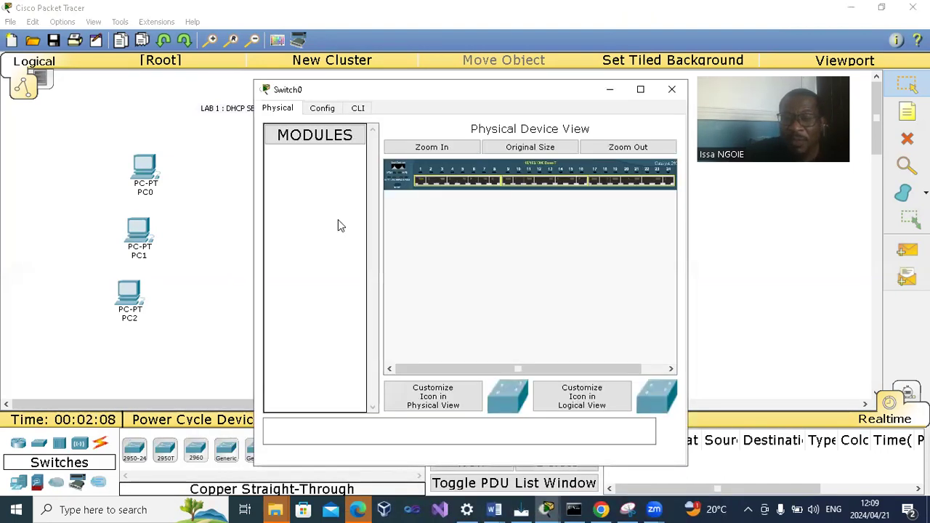
left_click(431, 147)
left_click_drag(431, 369, 607, 218)
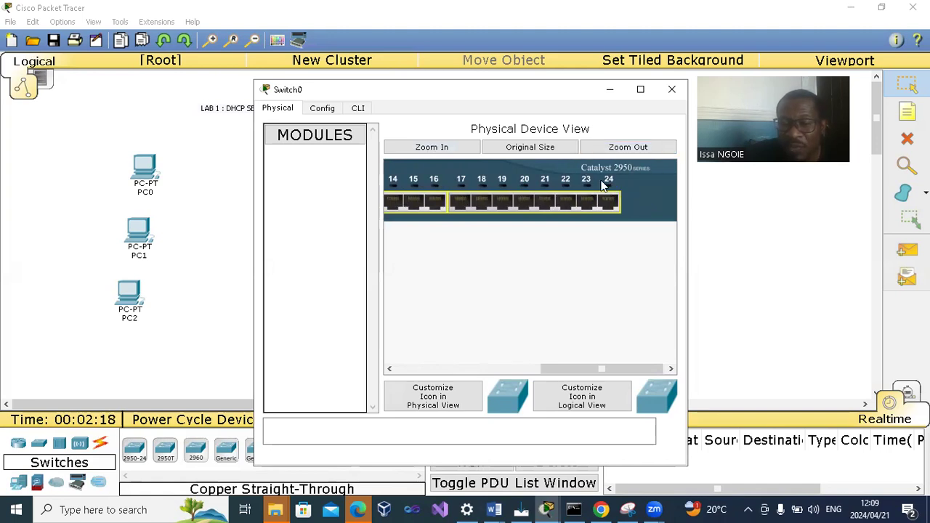
left_click(671, 89)
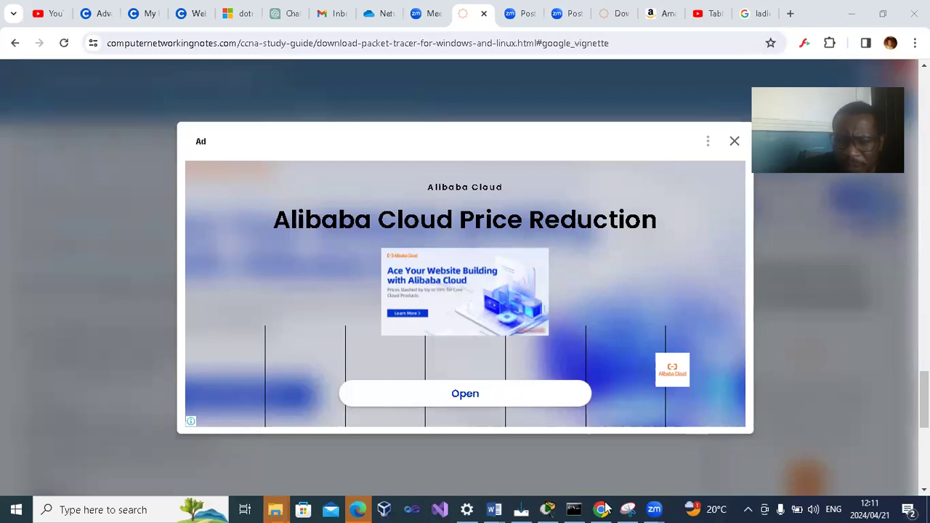
- Back in Cisco Packet Tracer, add a generic server above and right of Switch0, moving the switch closer to the PCs
left_click(549, 509)
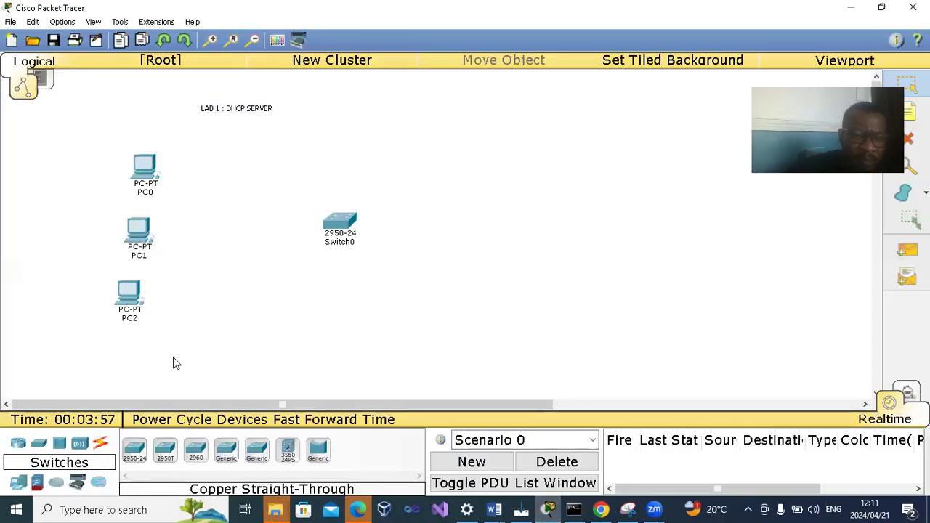
left_click(19, 484)
left_click_drag(195, 451, 298, 138)
left_click_drag(345, 236, 273, 234)
left_click_drag(298, 151, 394, 156)
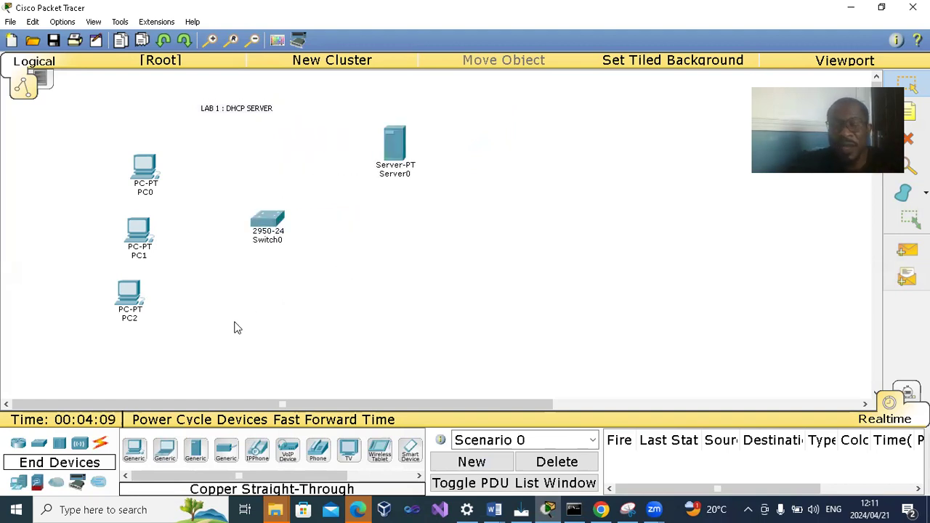
- Connect PC0's Fa0 port to Switch0's Fa0/14 port with a copper straight-through cable
left_click(101, 443)
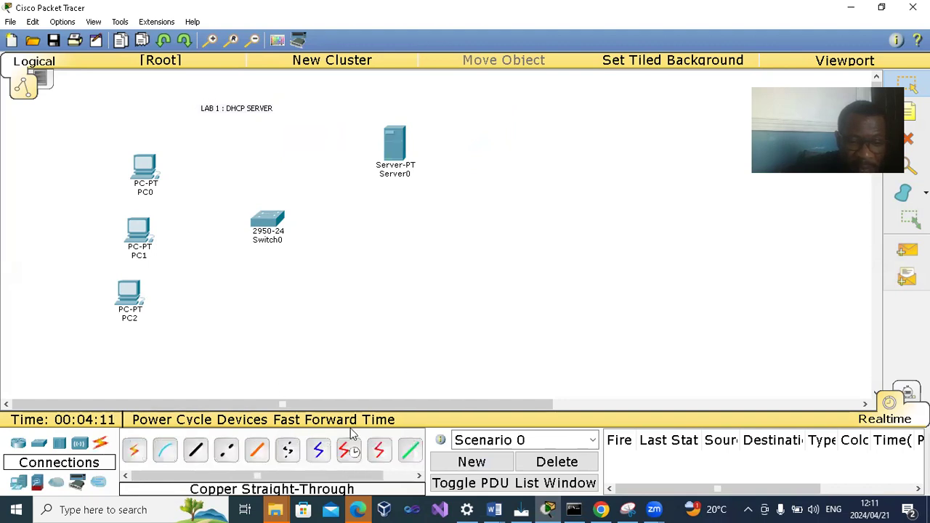
left_click(195, 452)
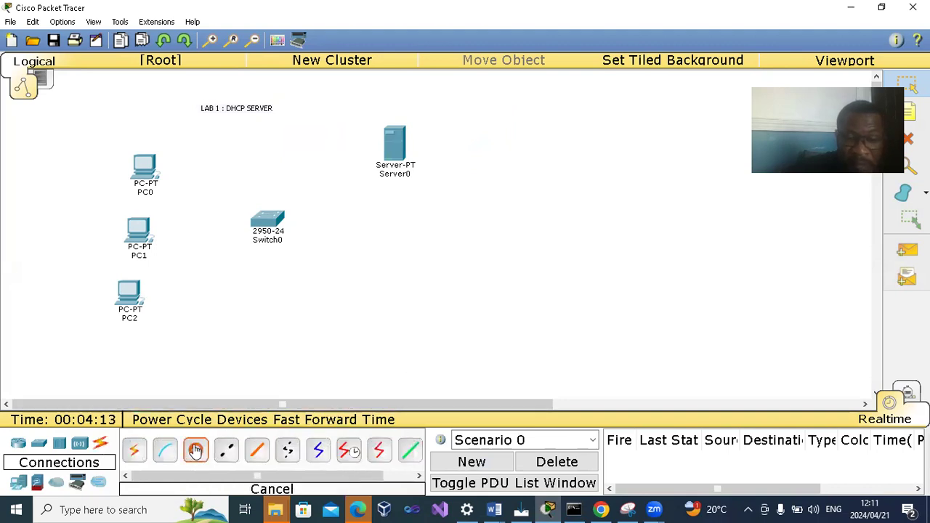
left_click(151, 165)
left_click(185, 182)
left_click(266, 222)
left_click(296, 221)
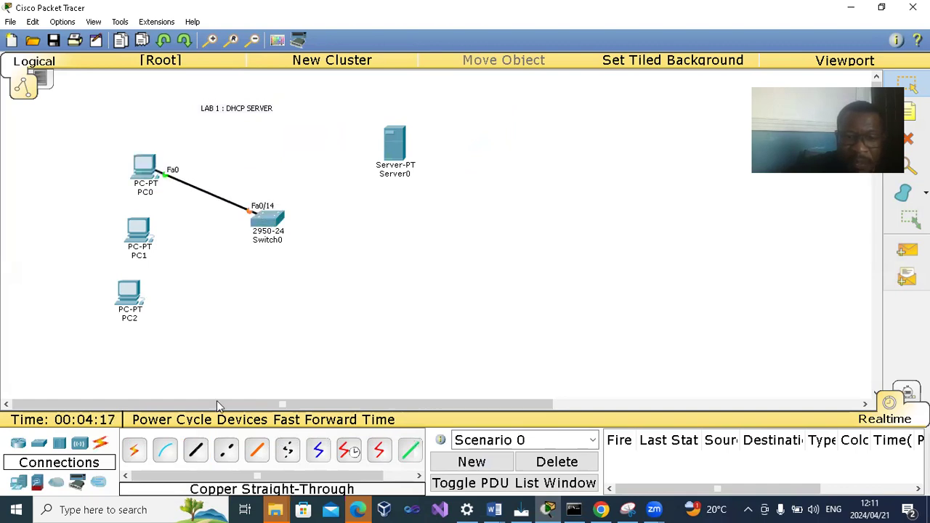
- Connect PC1's Fa0 port to Switch0's Fa0/16 port with a copper straight-through cable
left_click(135, 230)
left_click(182, 249)
left_click(267, 219)
left_click(288, 239)
- Connect PC2's Fa0 port to Switch0's Fa0/15 port with a copper straight-through cable
left_click(196, 450)
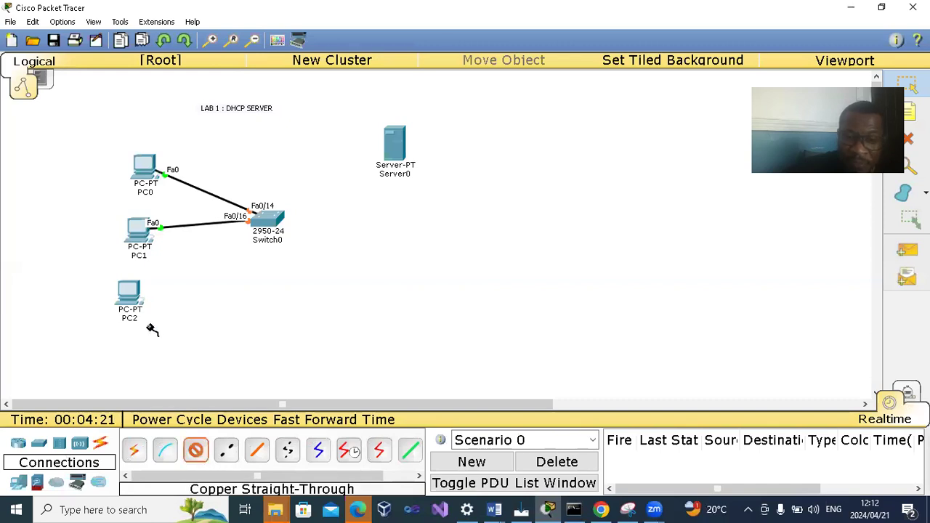
left_click(132, 295)
left_click(174, 316)
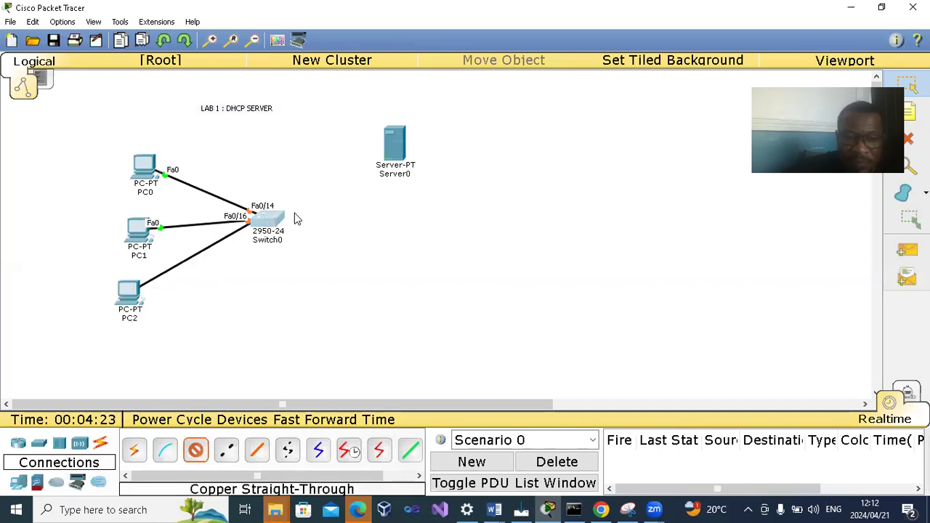
left_click(269, 218)
left_click(290, 239)
- Connect Server0's Fa0 port to Switch0's Fa0/17 port with a copper straight-through cable, and move the lab title above the server
left_click(196, 450)
left_click(392, 144)
left_click(432, 157)
left_click(275, 221)
left_click(312, 216)
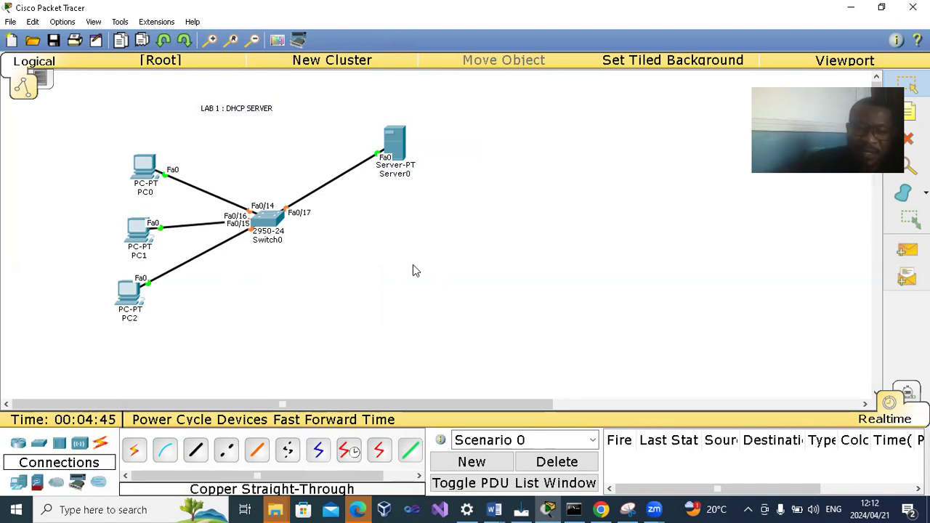
left_click_drag(229, 111, 394, 112)
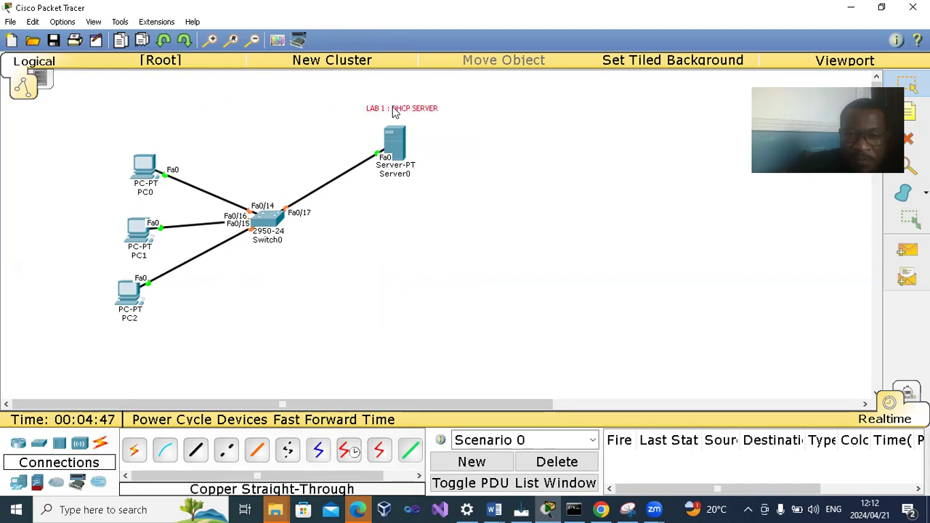
left_click(450, 165)
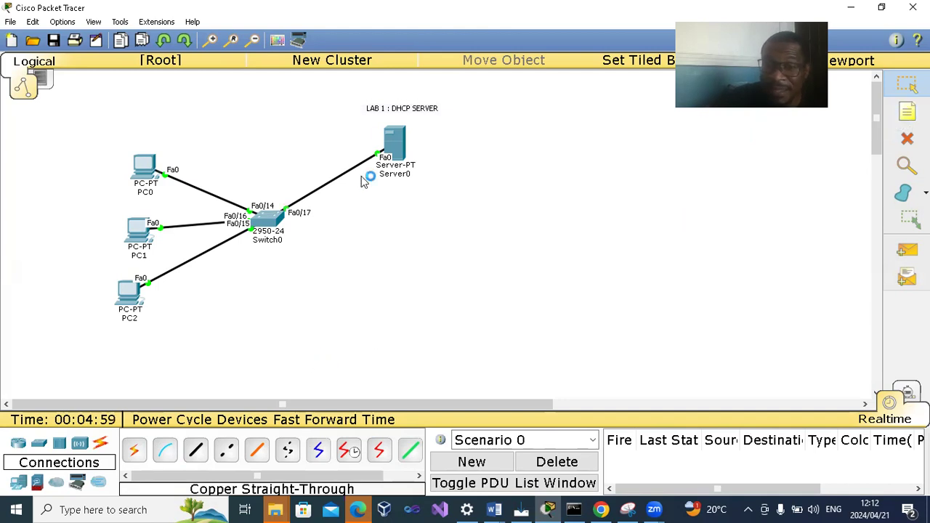
- Give Server0's FastEthernet0 interface the static IP address 192.168.1.1 with subnet mask 255.255.255.0, then close the device window
mouse_move(409, 181)
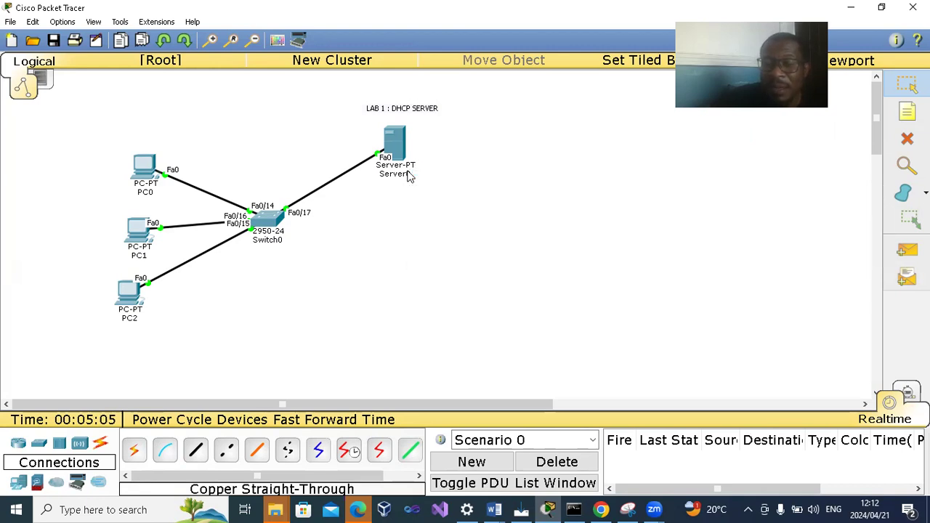
left_click(396, 153)
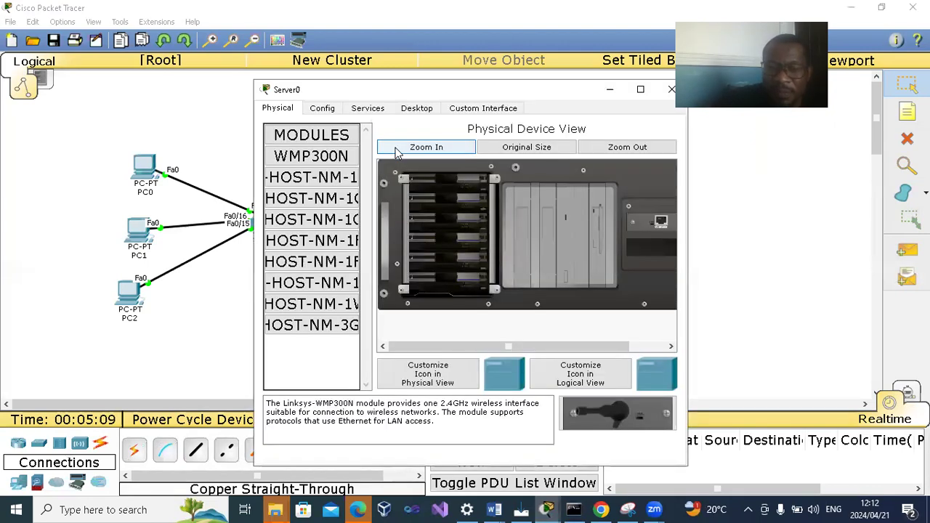
left_click(421, 111)
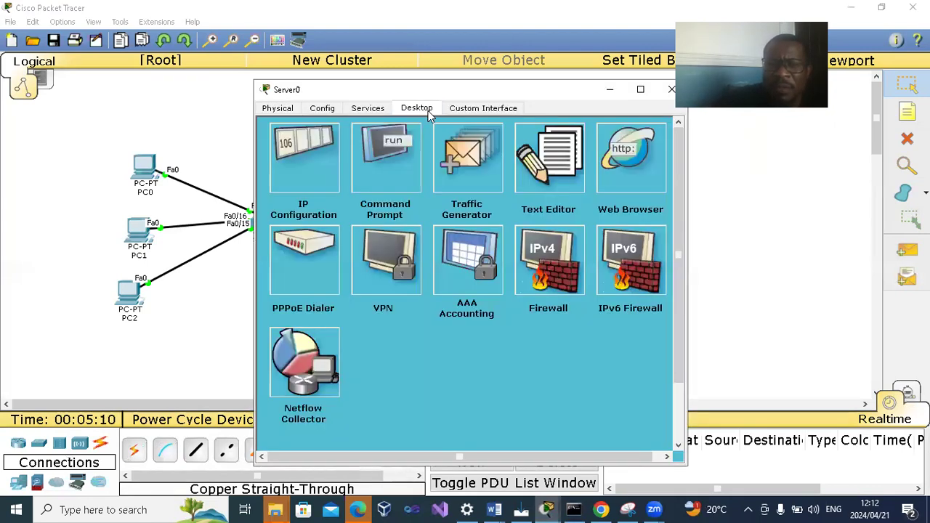
left_click(285, 169)
left_click(382, 216)
type("1")
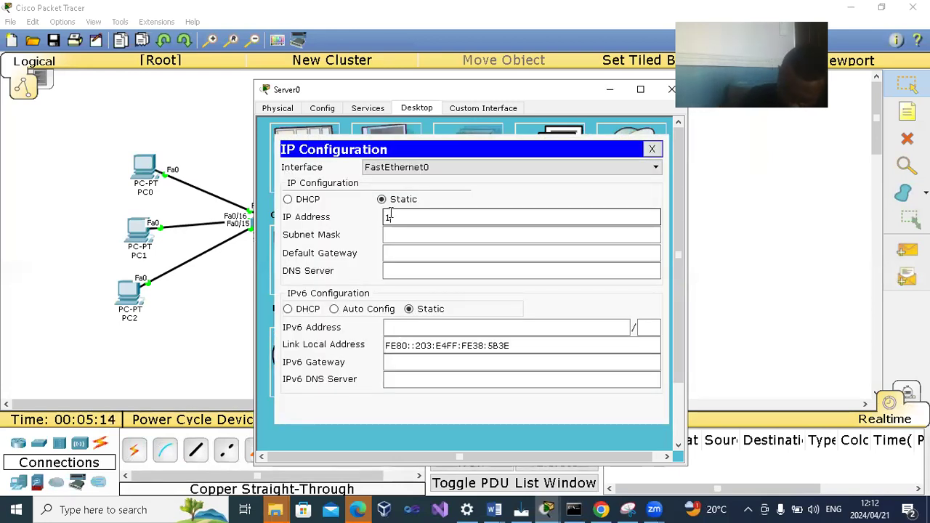
type("92.168.1.1")
key("Tab")
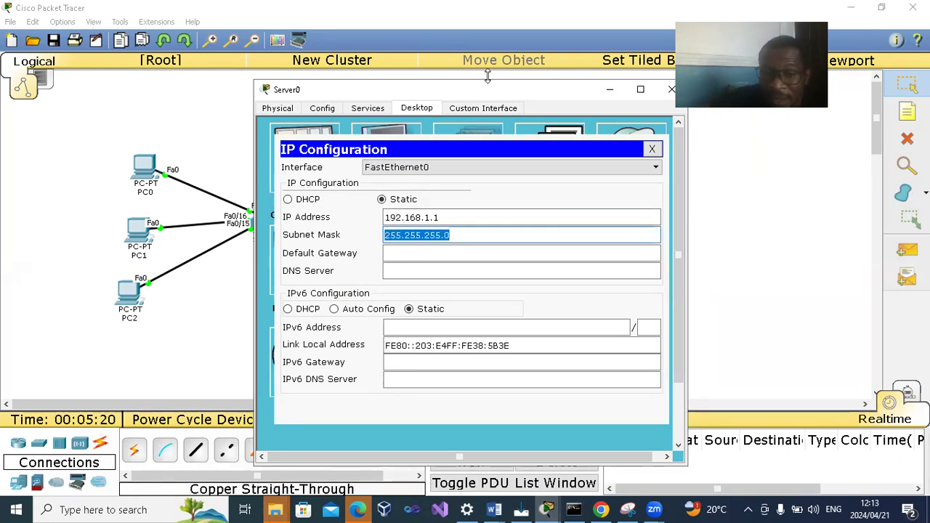
left_click_drag(488, 87, 393, 99)
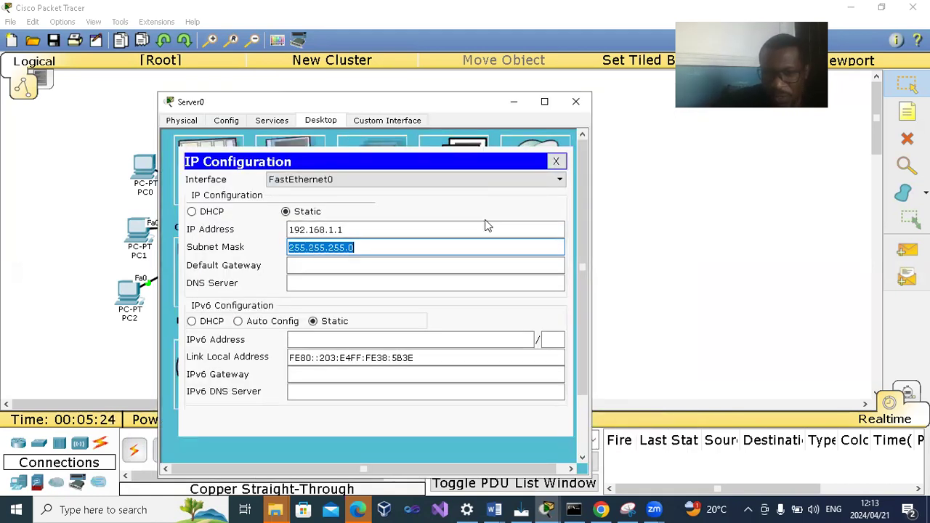
left_click(384, 247)
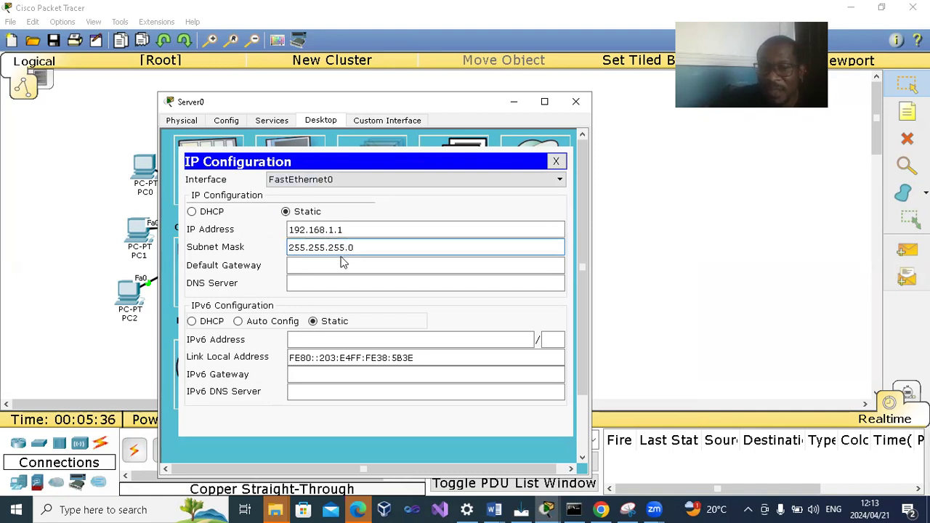
left_click(573, 104)
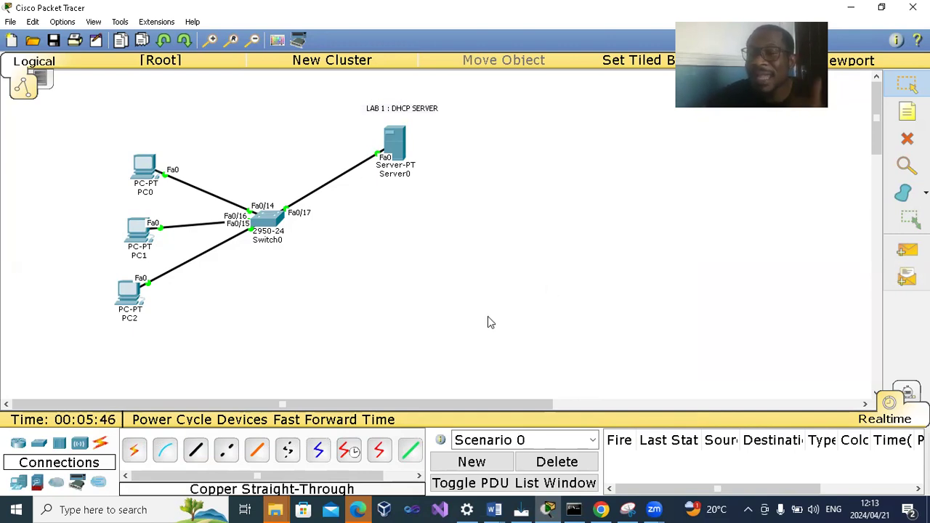
- Turn on Server0's DHCP service and save serverPool with the start IP address 192.168.1.3, then close the device window
left_click(396, 146)
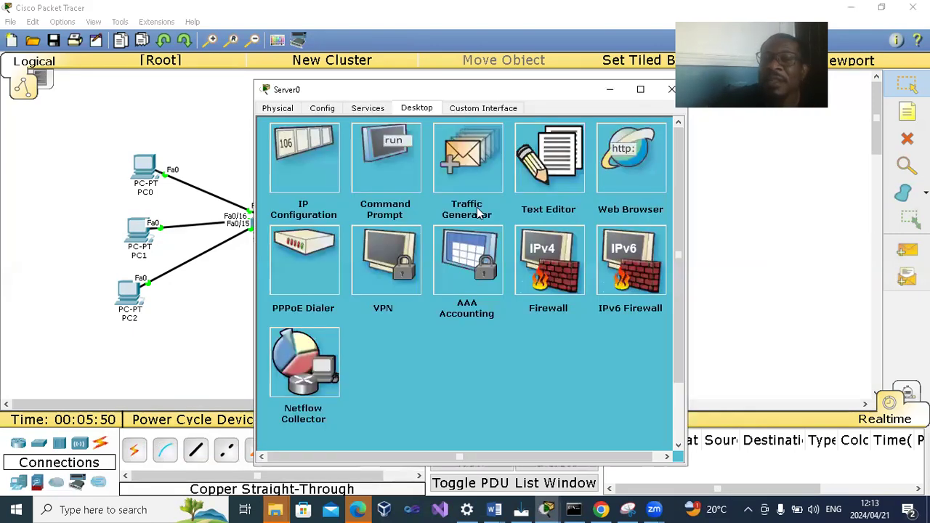
left_click(368, 109)
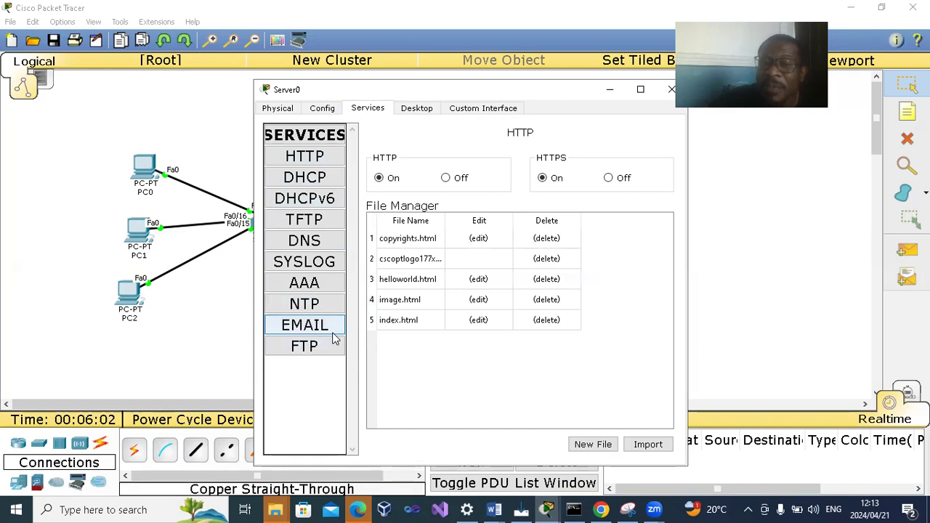
left_click(308, 183)
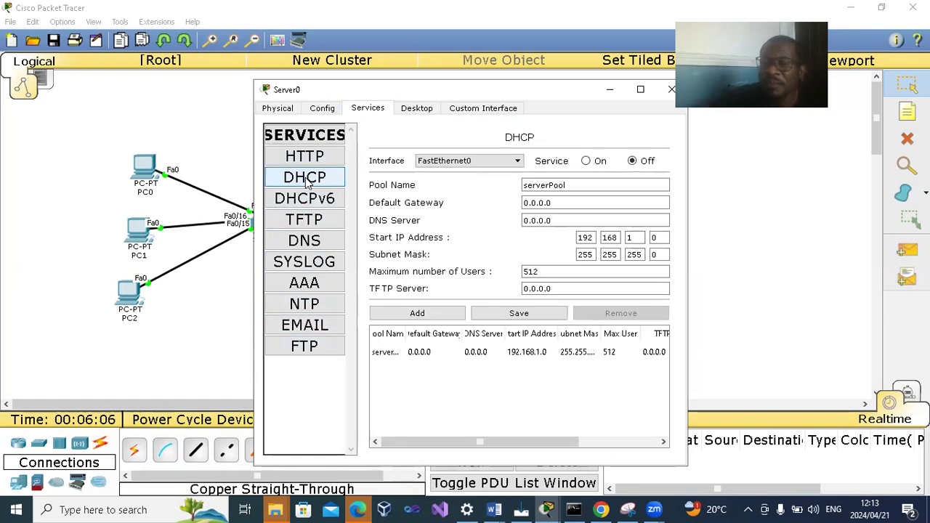
left_click(586, 161)
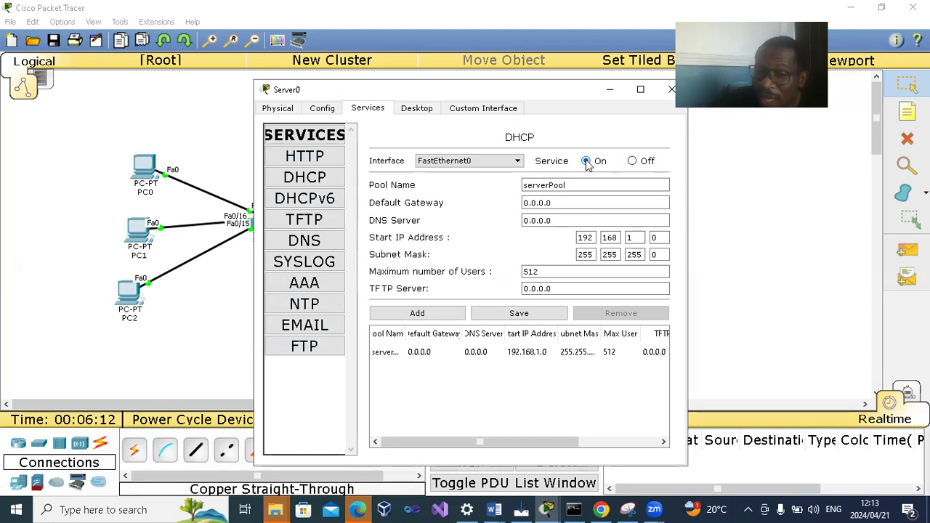
left_click(660, 237)
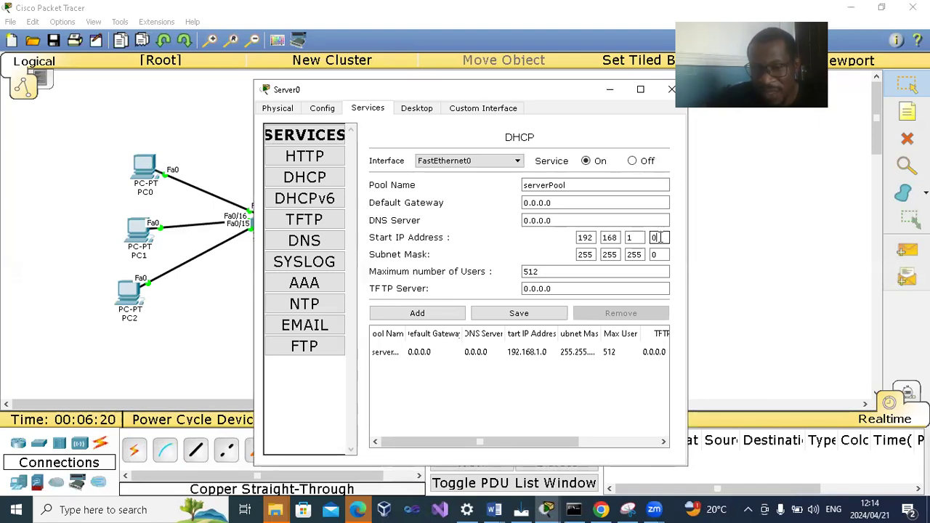
type("3")
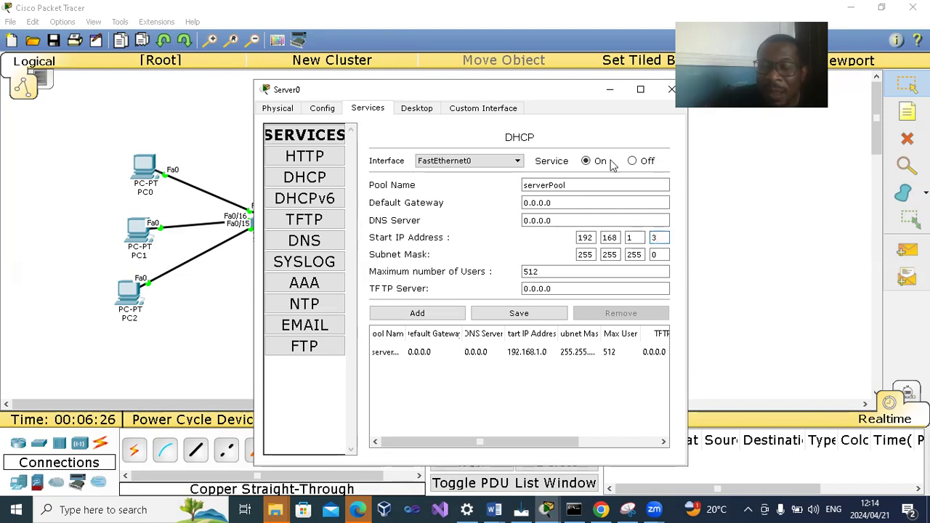
left_click(538, 314)
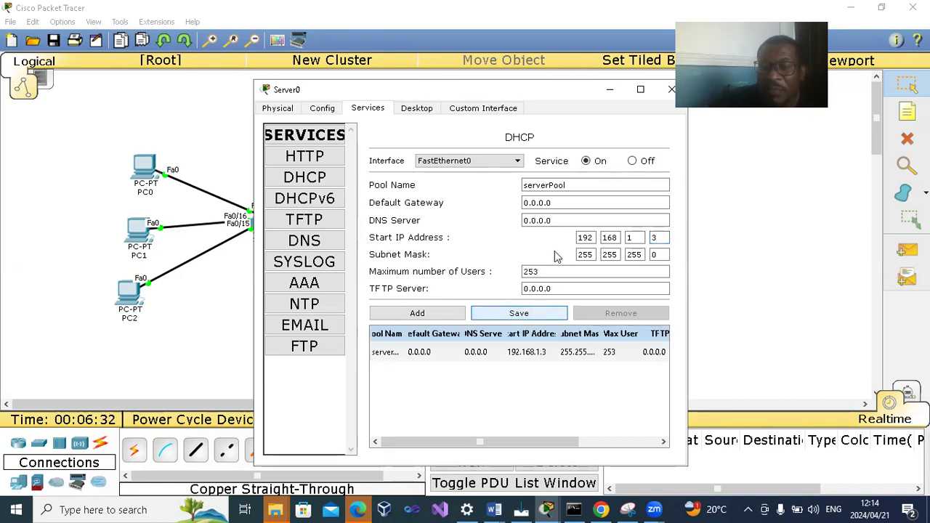
left_click(671, 90)
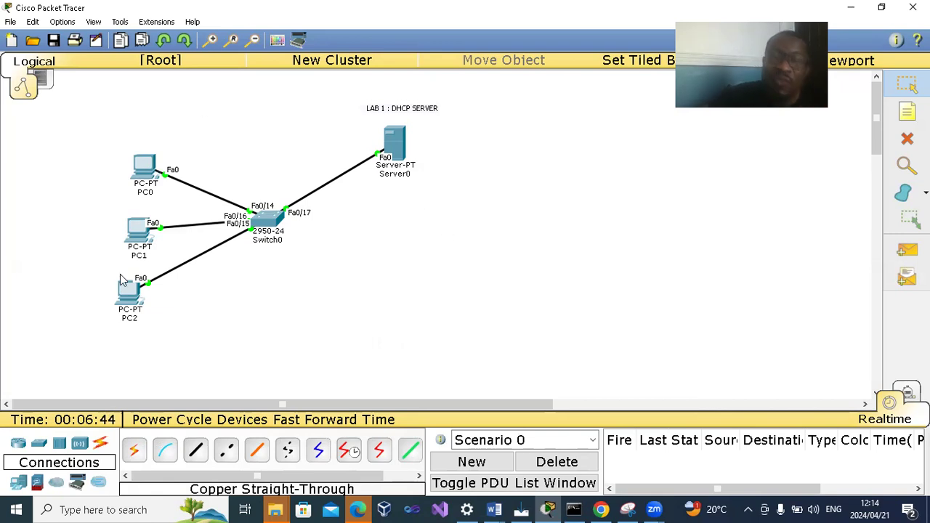
- Switch PC0's IPv4 configuration from static to DHCP and close its device window
left_click(142, 171)
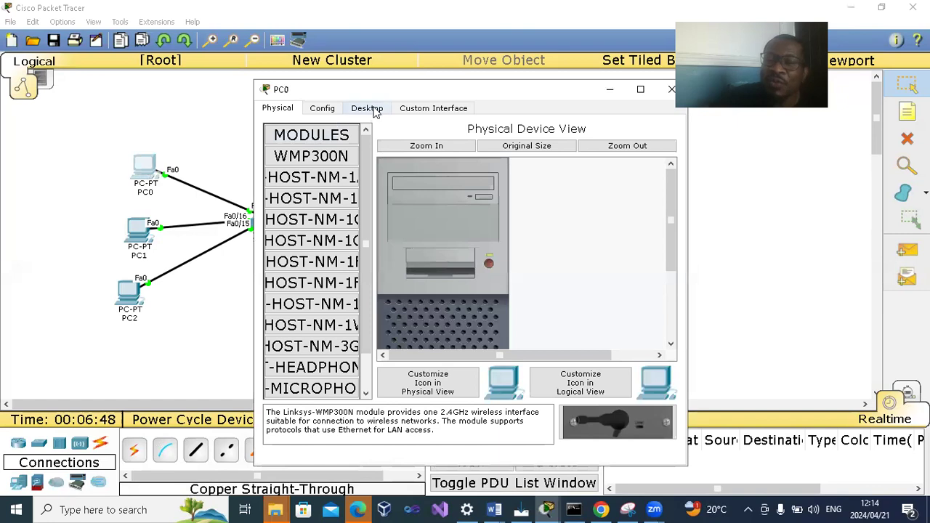
left_click(368, 108)
left_click(286, 179)
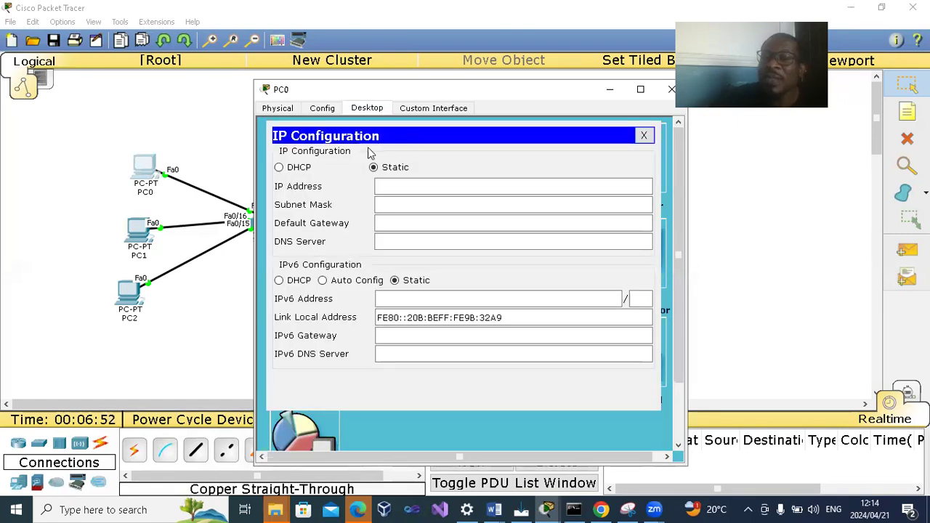
left_click(390, 189)
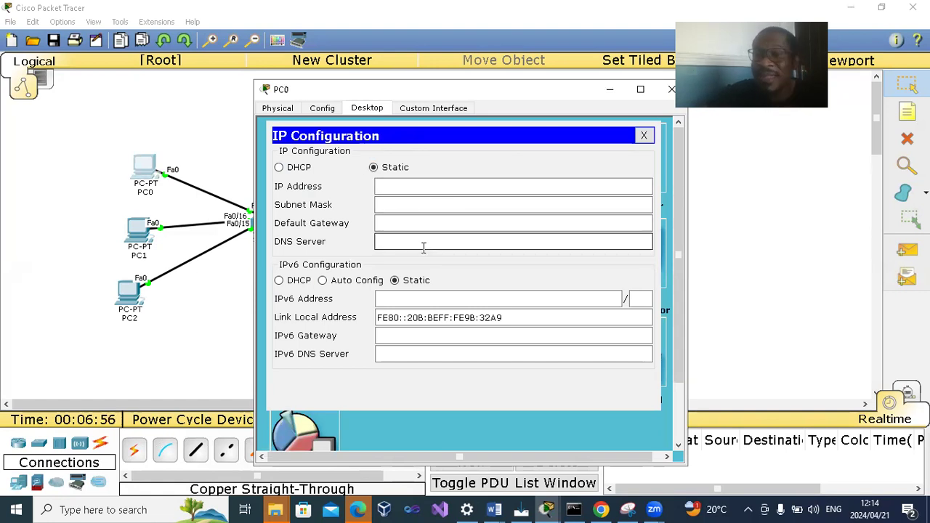
left_click(279, 167)
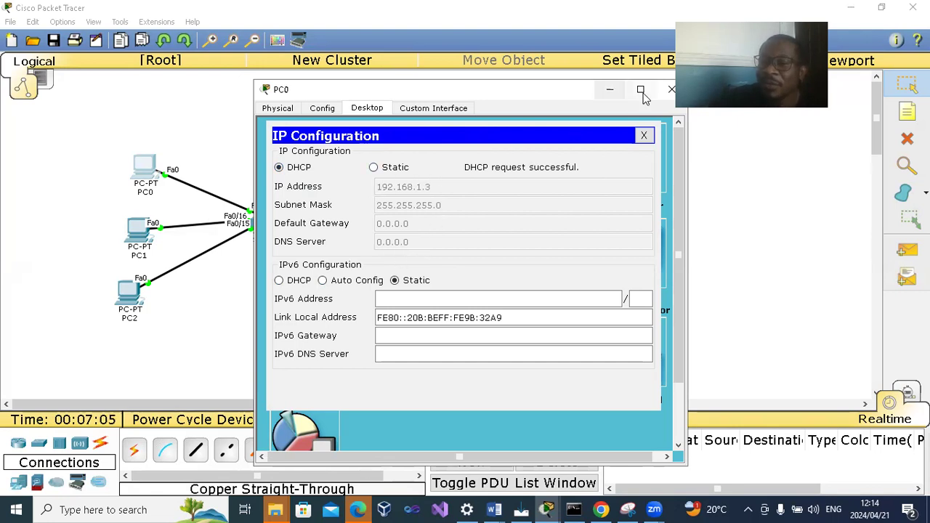
left_click(671, 88)
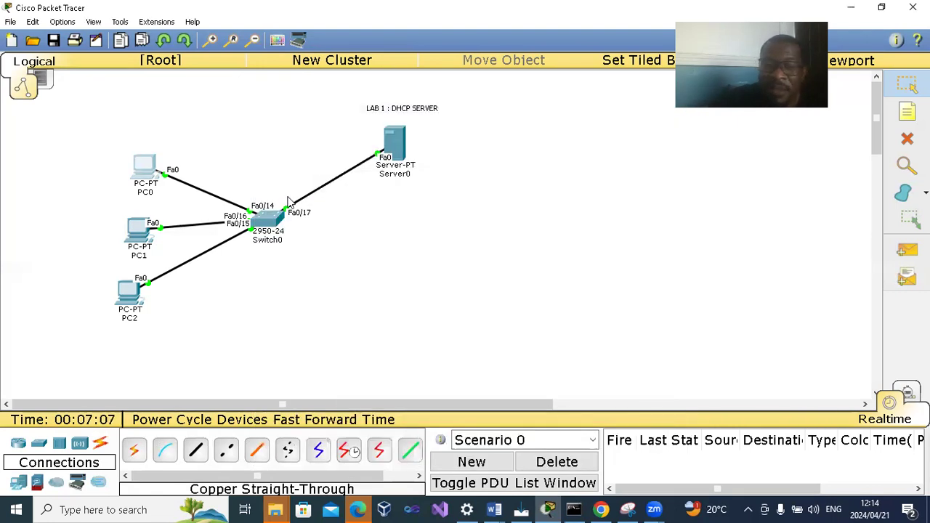
- Switch PC1's IPv4 configuration from static to DHCP and close its device window
left_click(138, 233)
left_click(367, 109)
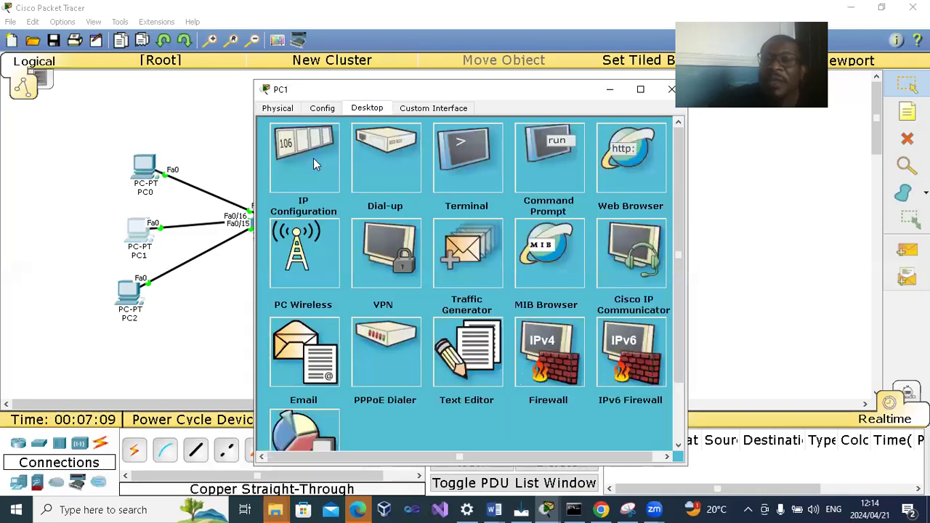
left_click(303, 175)
left_click(280, 168)
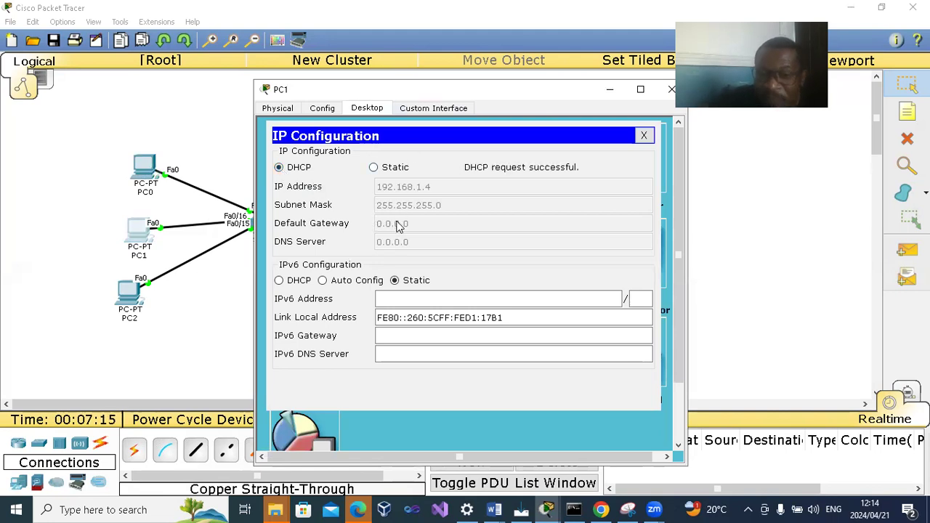
left_click(671, 89)
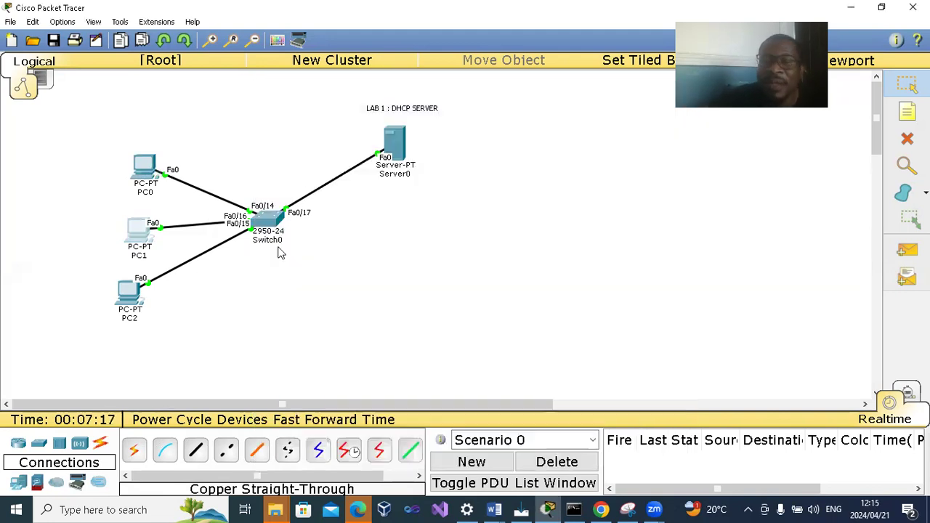
- Switch PC2's IPv4 configuration from static to DHCP and close its device window
left_click(129, 293)
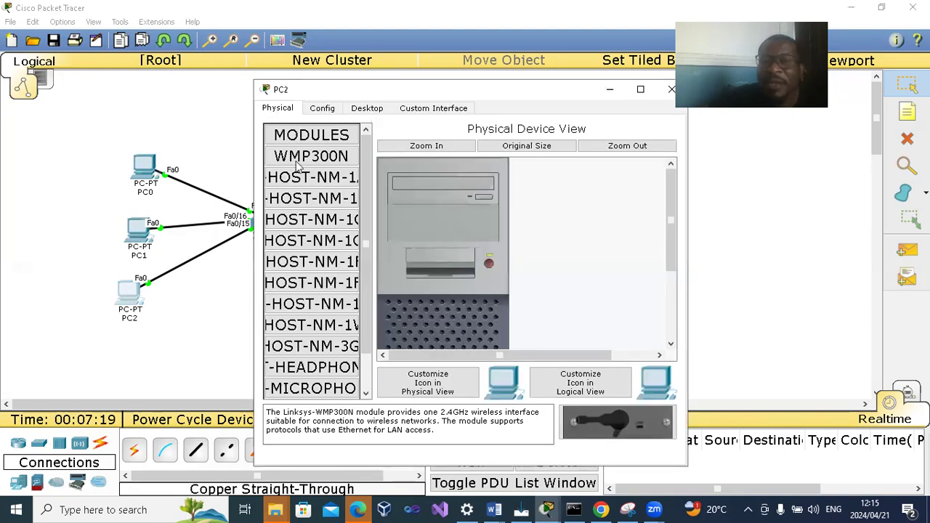
left_click(367, 108)
left_click(304, 183)
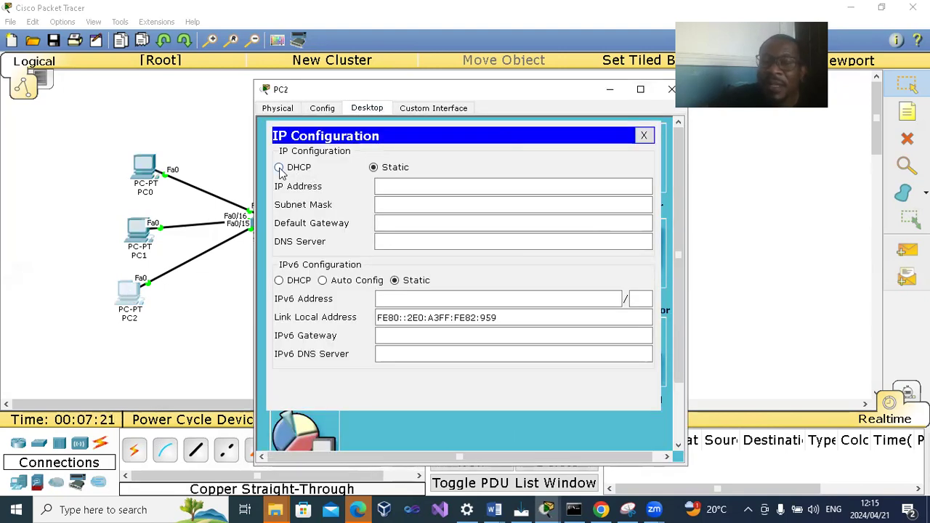
left_click(278, 167)
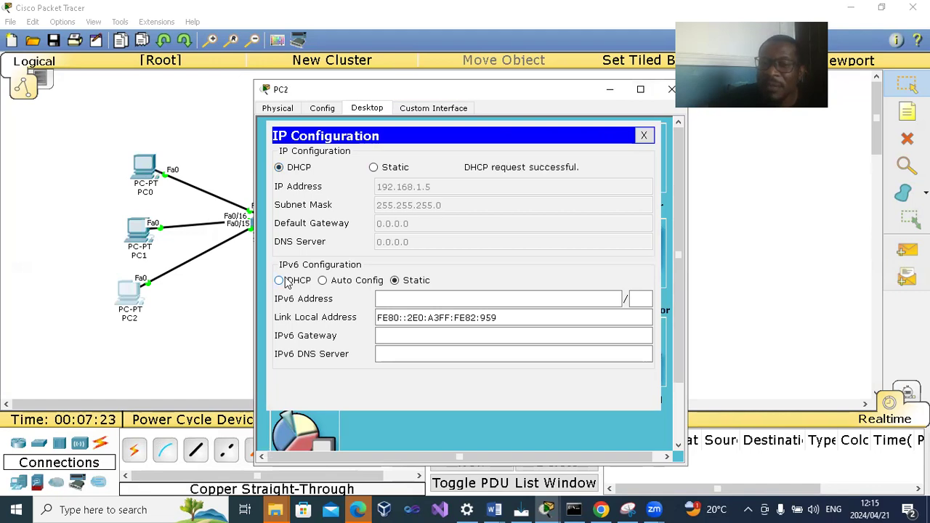
left_click(671, 89)
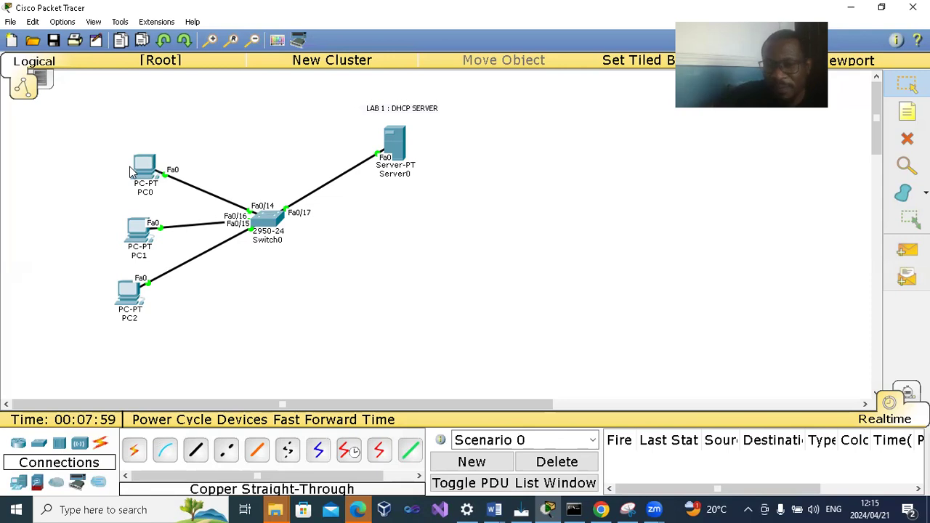
- Check the IPv4 settings PC0 obtained through DHCP in its IP configuration, and close its device window
mouse_move(131, 171)
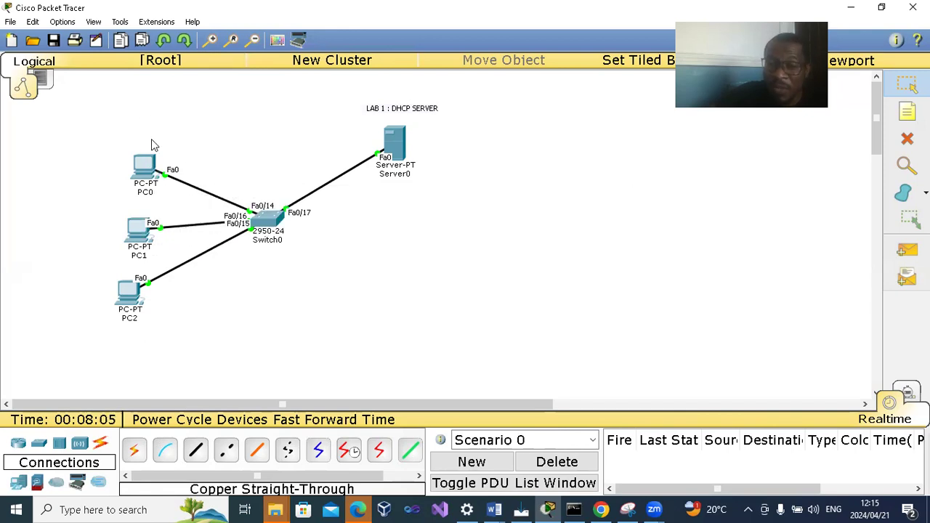
left_click(146, 163)
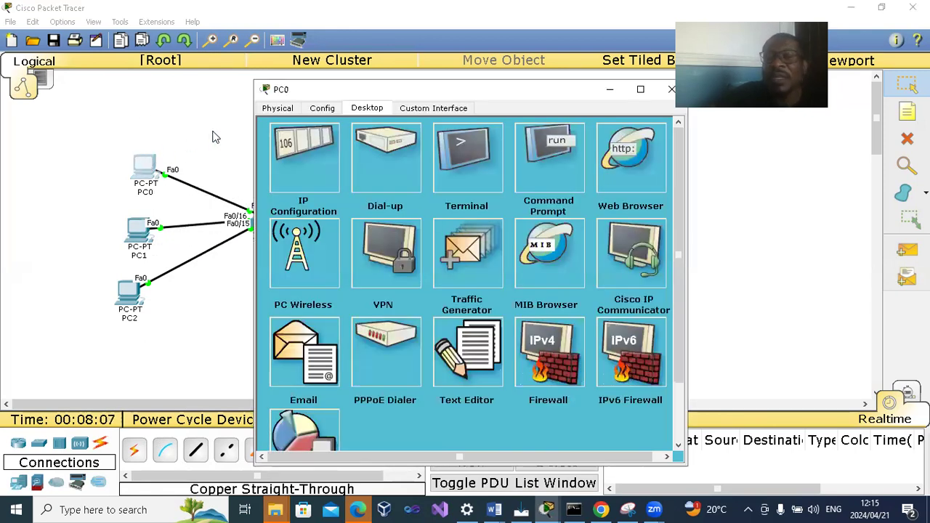
left_click(305, 161)
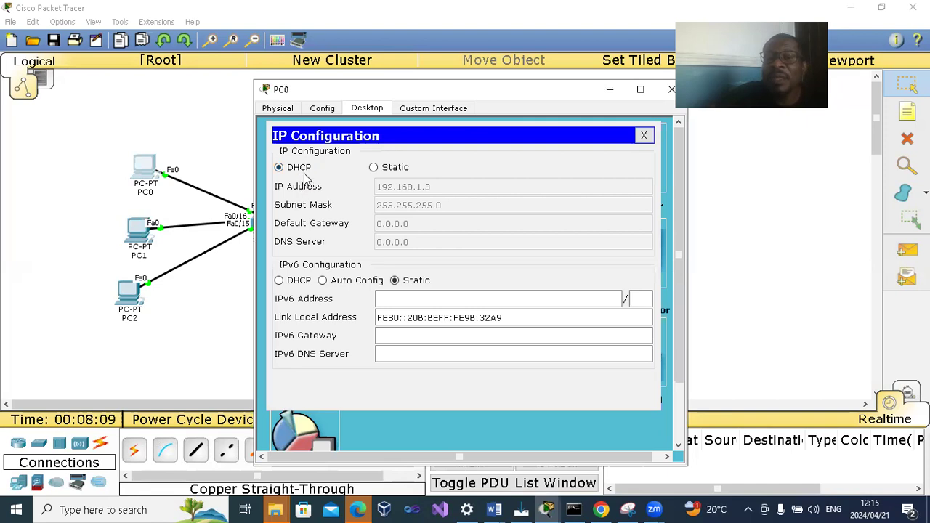
left_click(664, 90)
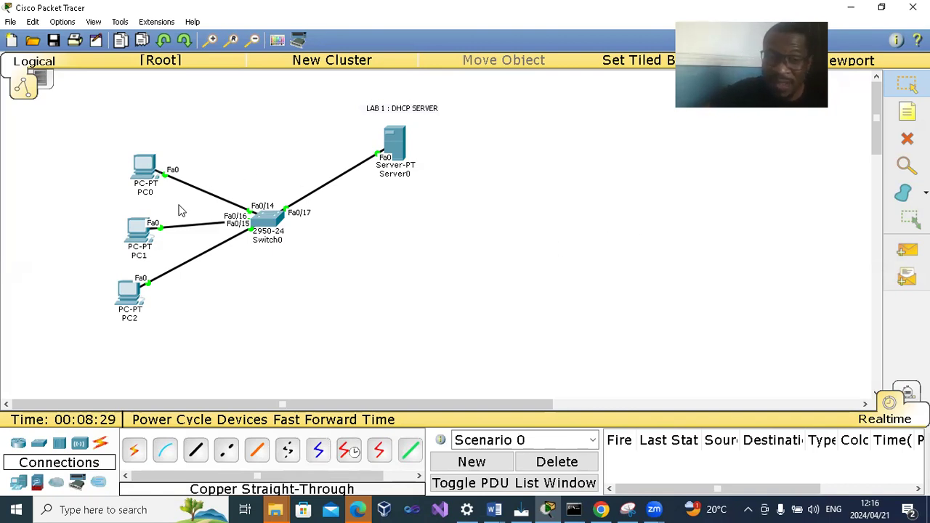
- Ping 192.168.1.3 from PC2's command prompt and enlarge the device window to show the full output
left_click(128, 296)
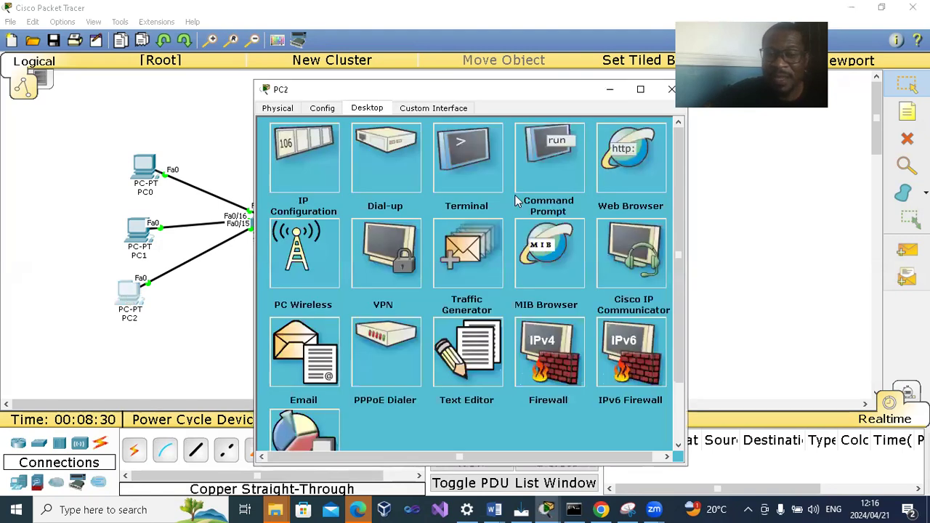
left_click(555, 184)
type("PI")
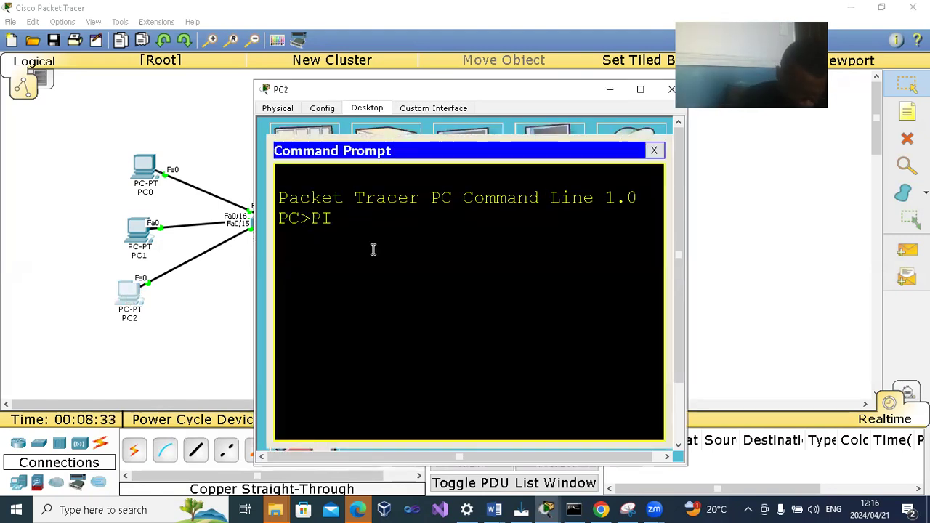
type("NG 192.16")
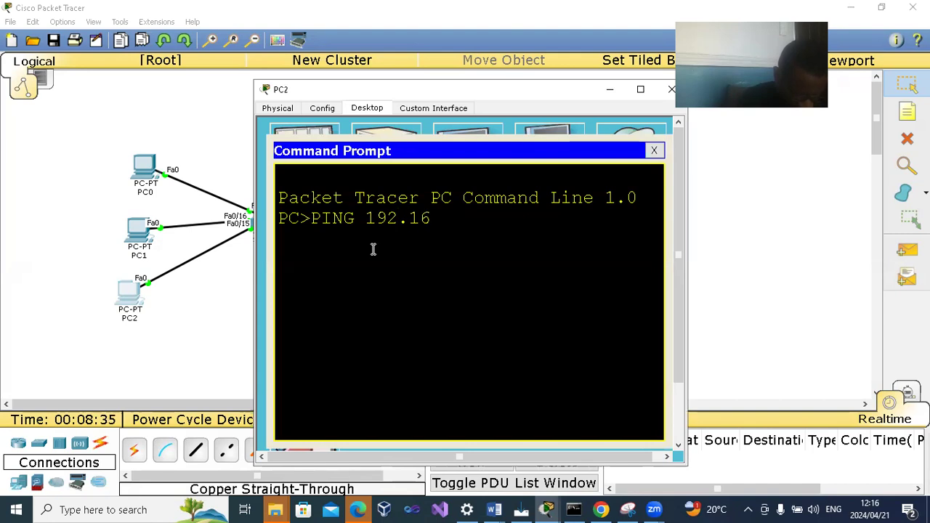
type("8.1.3")
key("Return")
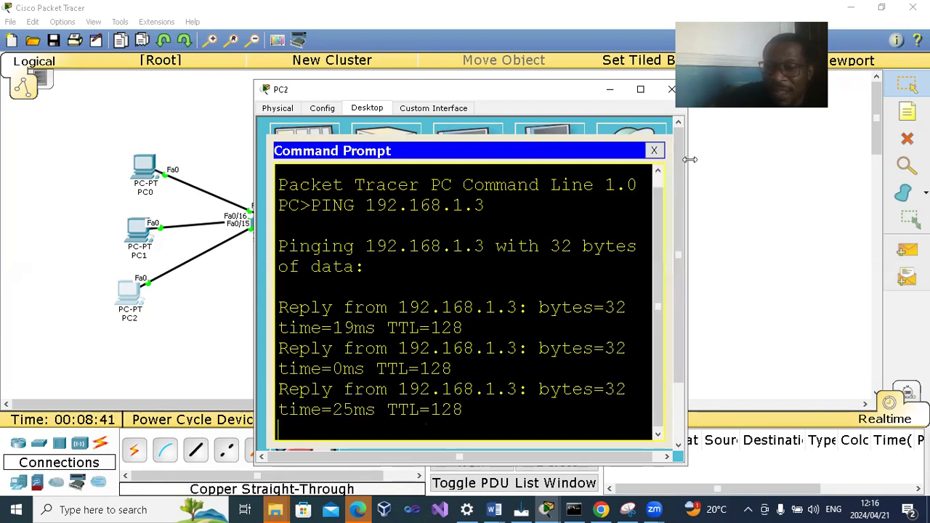
left_click_drag(689, 159, 881, 161)
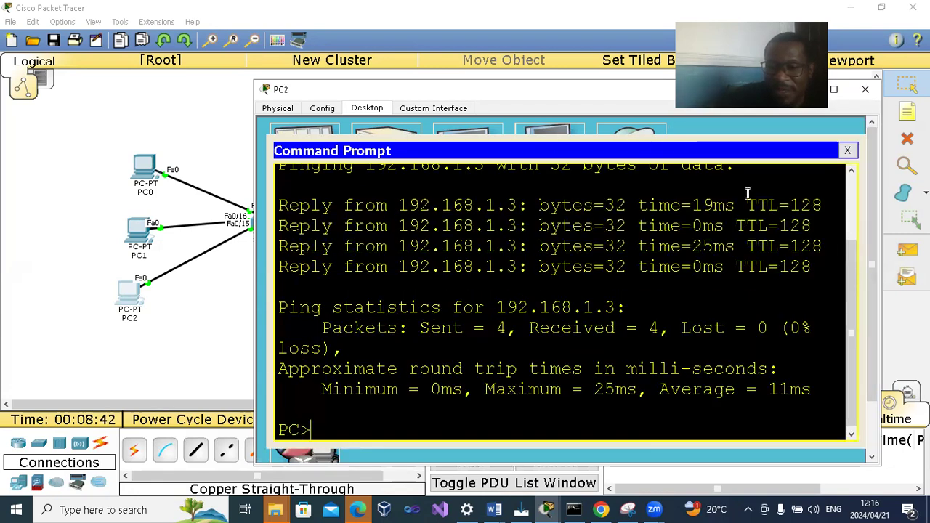
left_click_drag(613, 89, 444, 78)
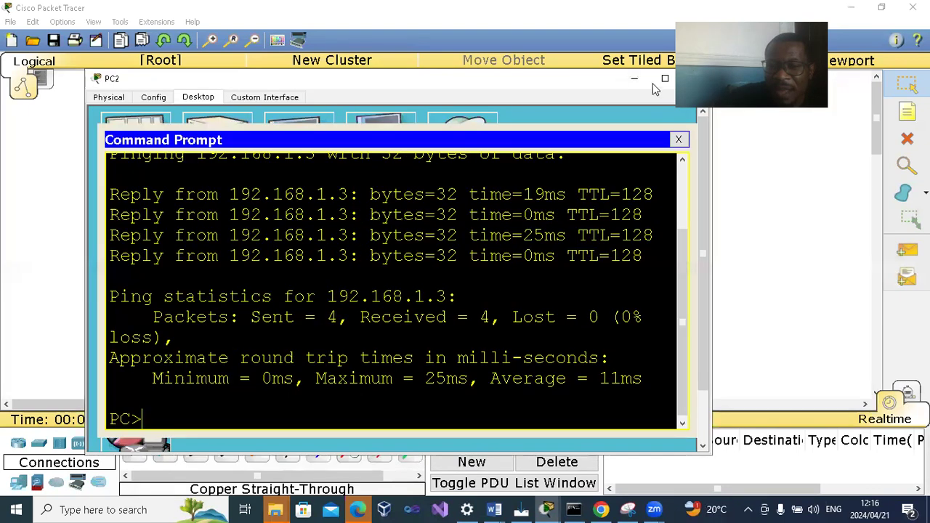
left_click(662, 80)
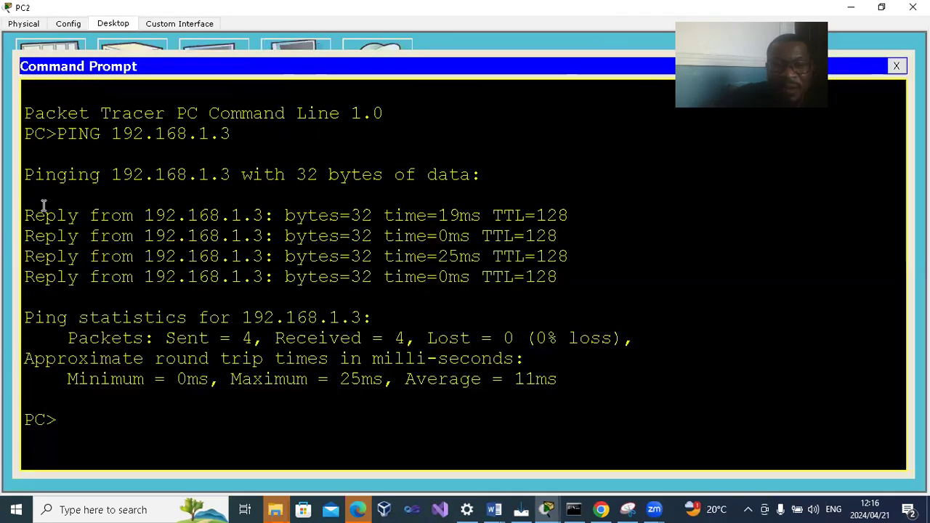
- Examine the address, bytes, time and TTL in the ping replies and the packet statistics, and close PC2's device window
left_click_drag(264, 215, 148, 215)
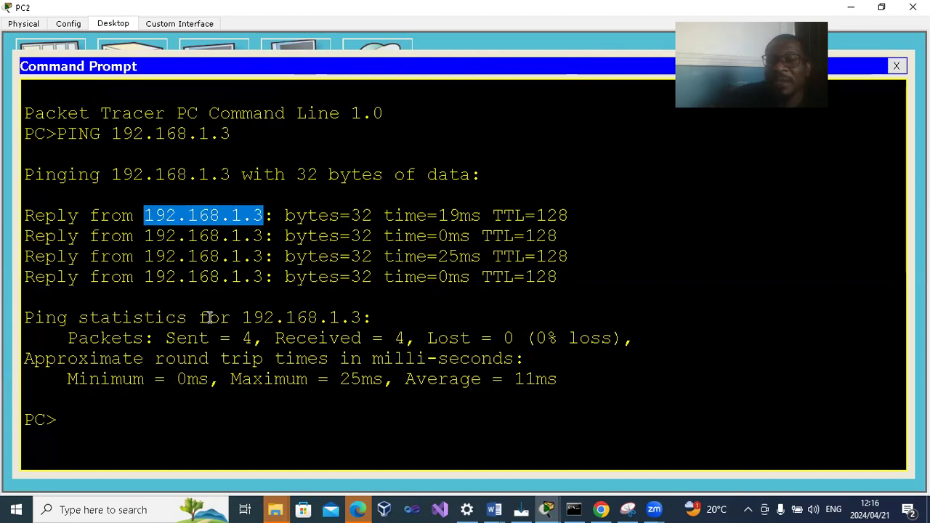
left_click_drag(374, 215, 351, 218)
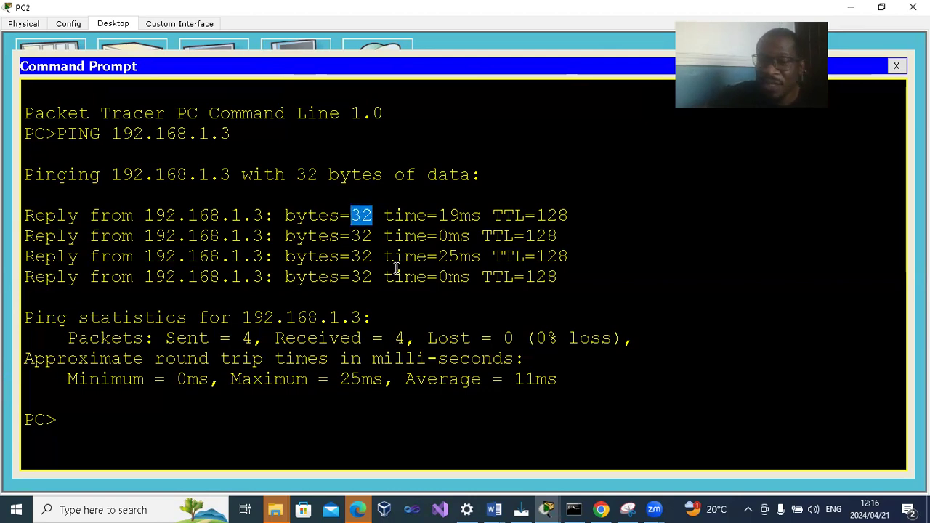
left_click_drag(481, 217, 443, 218)
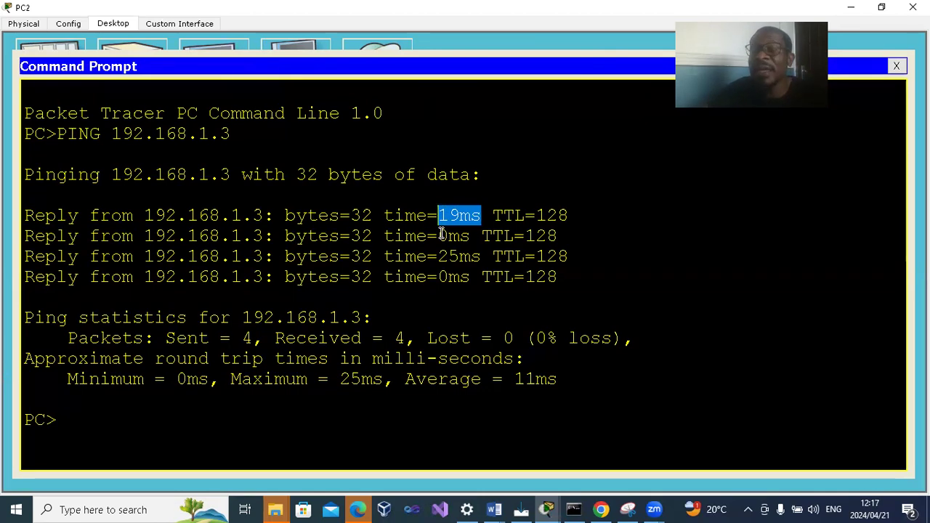
left_click_drag(569, 216, 546, 216)
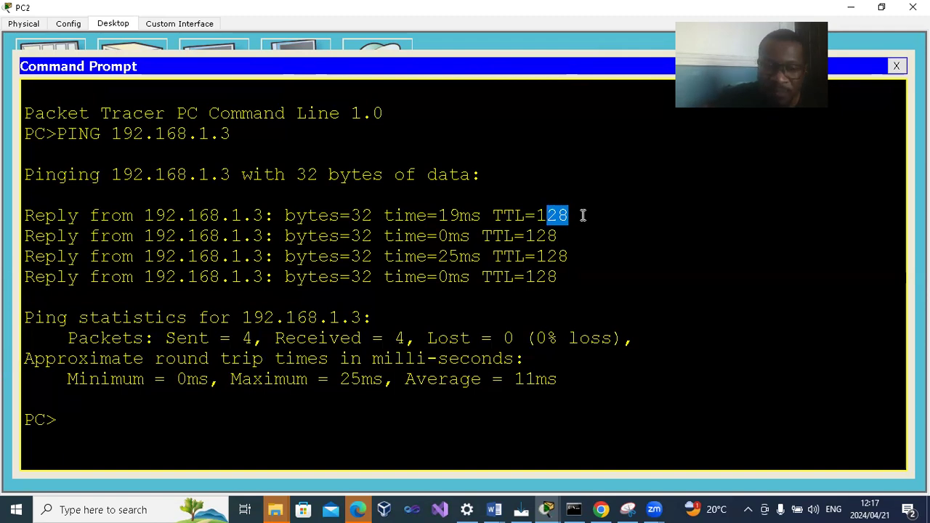
left_click_drag(68, 339, 407, 341)
left_click_drag(526, 338, 431, 339)
left_click(480, 365)
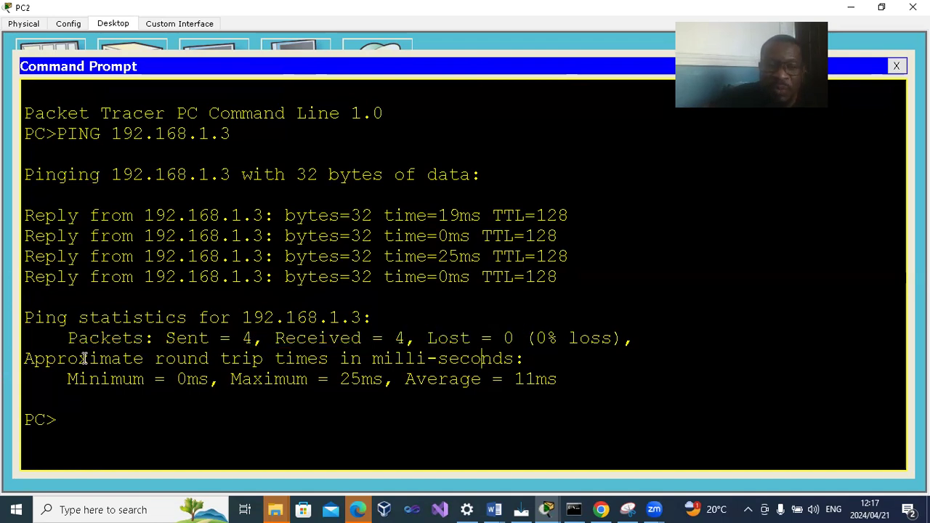
left_click_drag(68, 339, 514, 339)
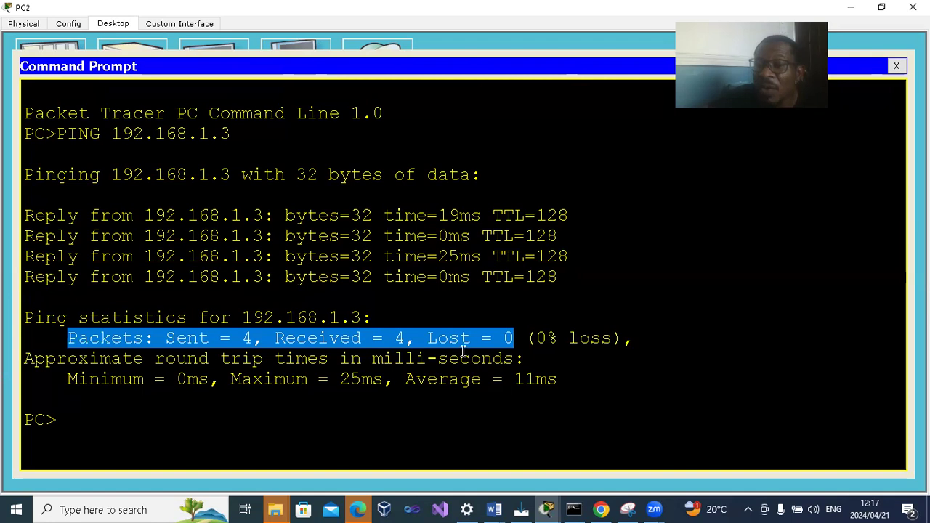
left_click(584, 331)
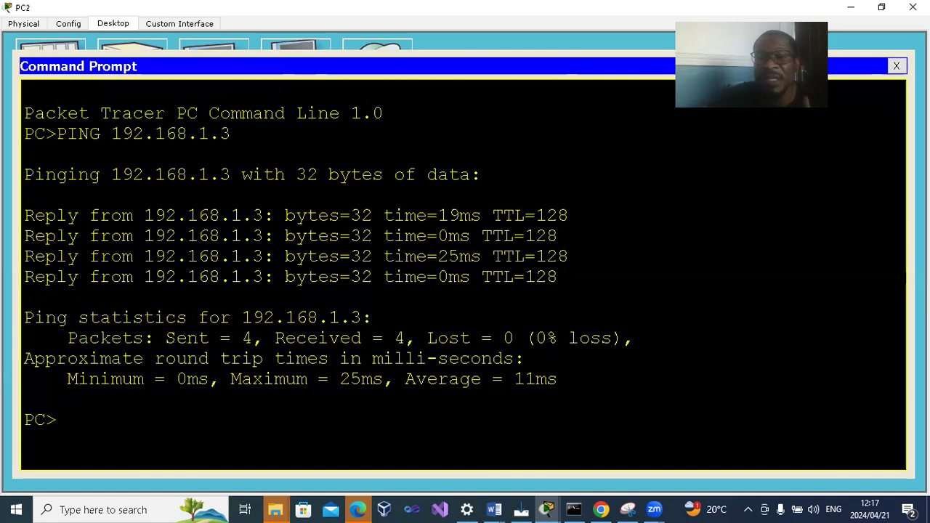
left_click(912, 6)
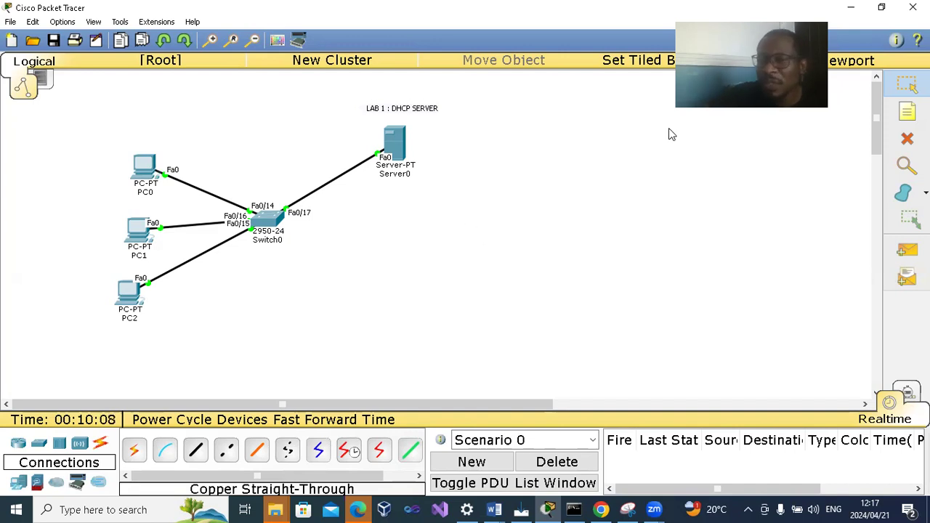
key("n")
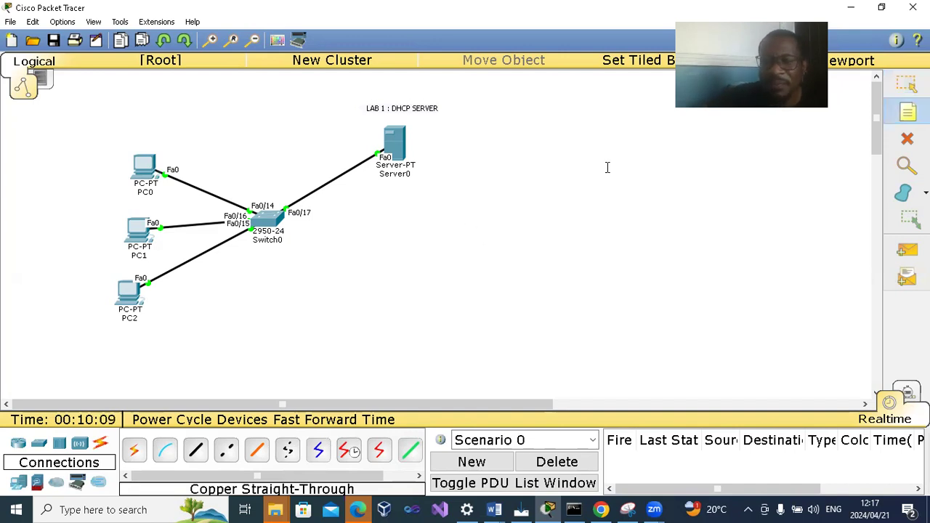
left_click(504, 152)
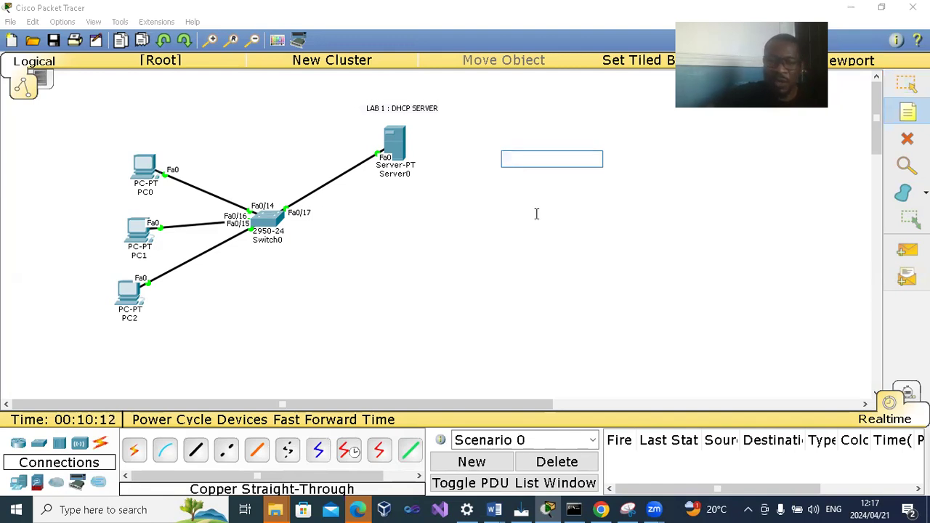
type("WEB SERVER")
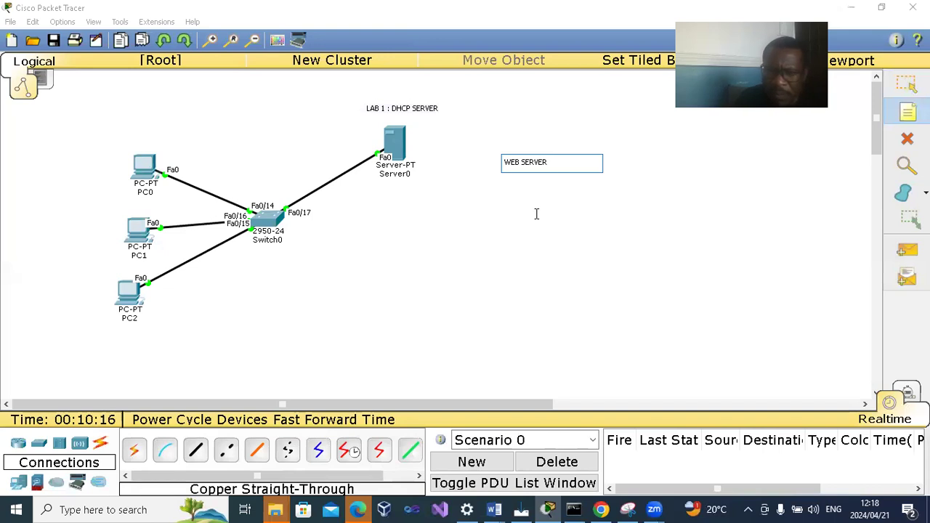
key("Return")
key("Return")
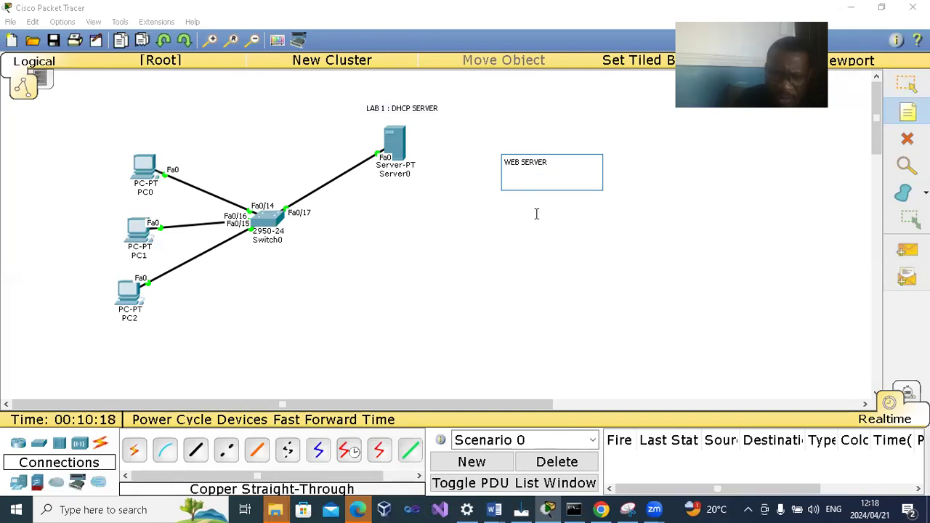
type("www.")
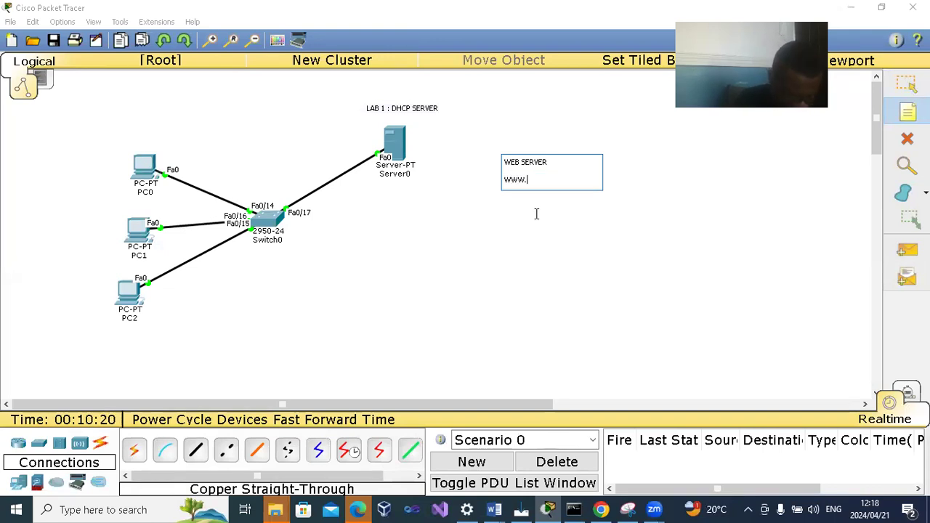
type("BEREA.COM")
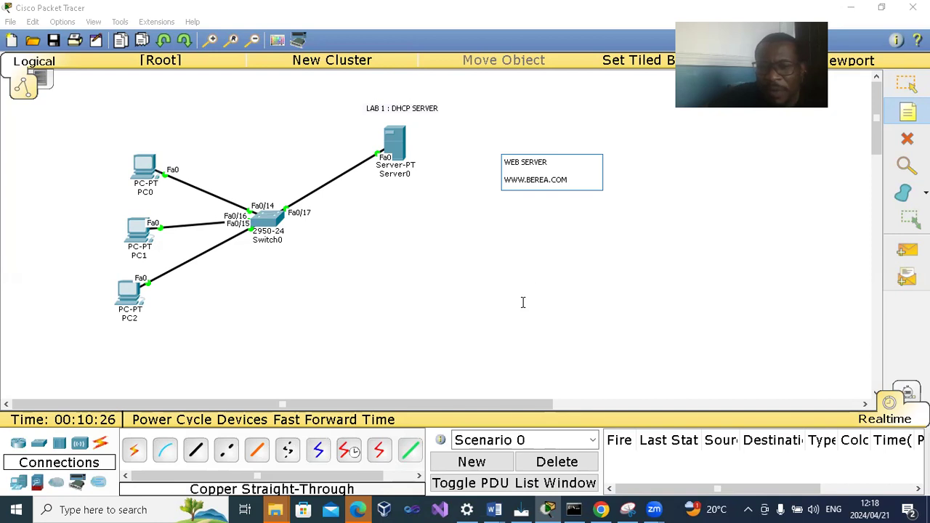
left_click(906, 90)
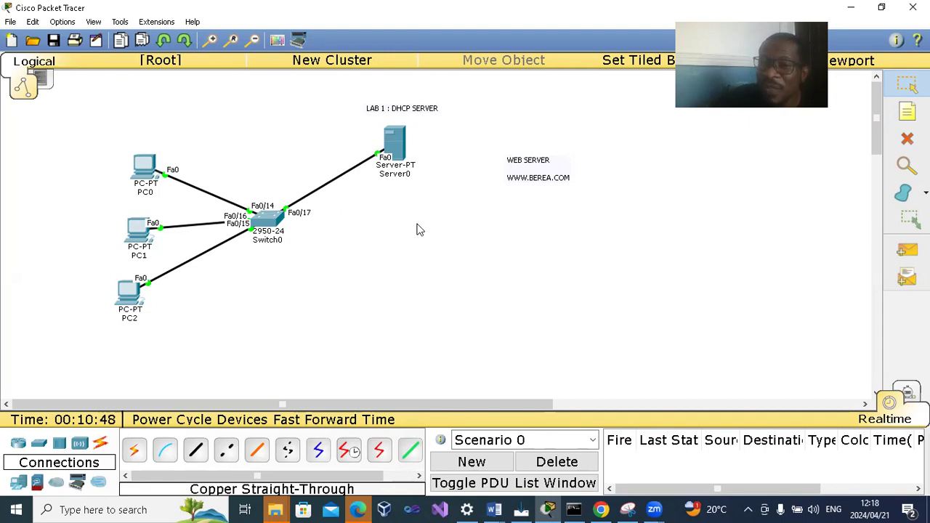
left_click(393, 145)
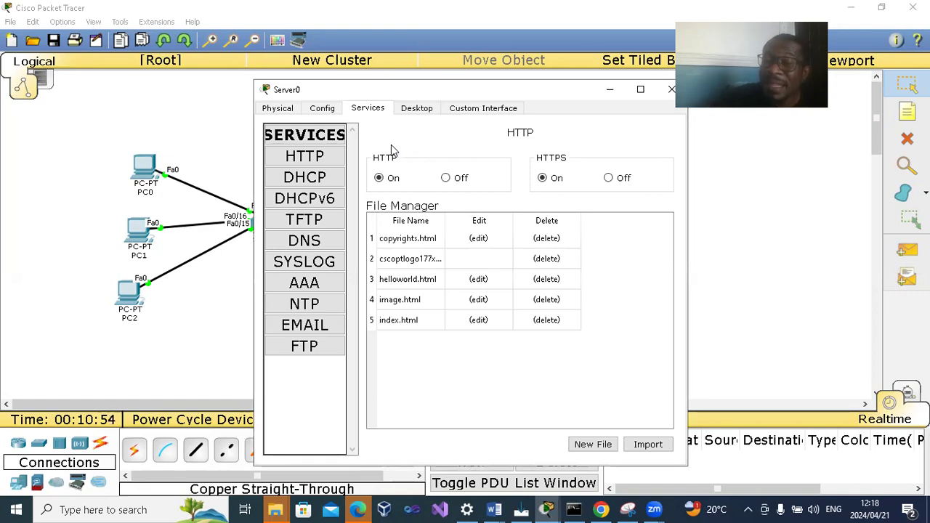
left_click(416, 109)
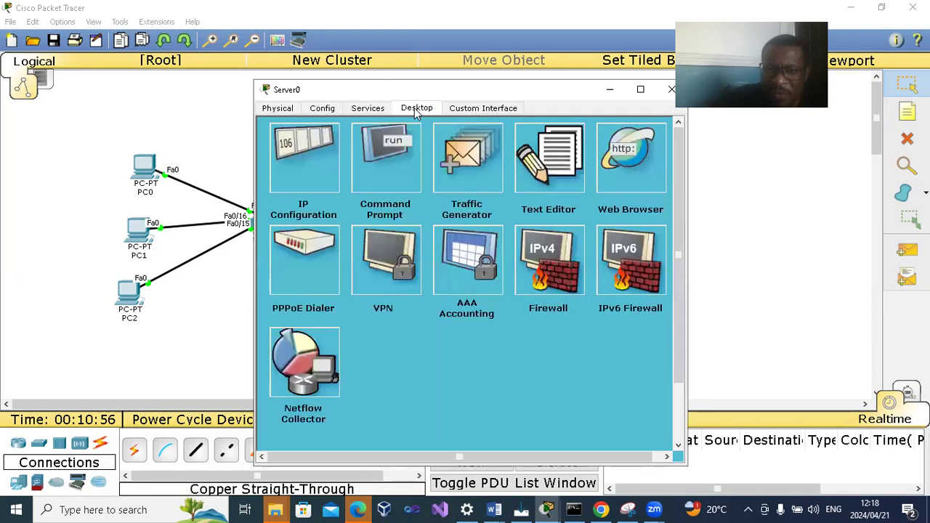
left_click(331, 172)
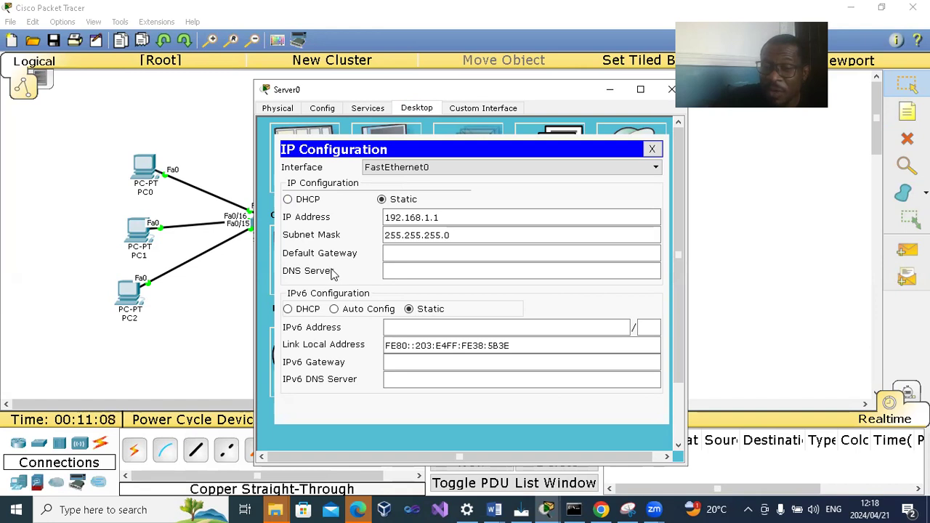
left_click(389, 251)
type("192")
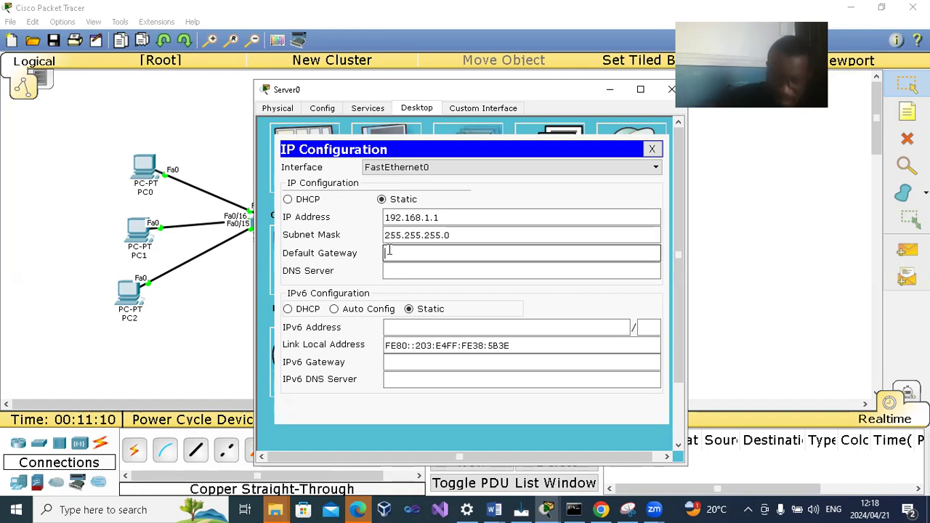
type(".168.1.")
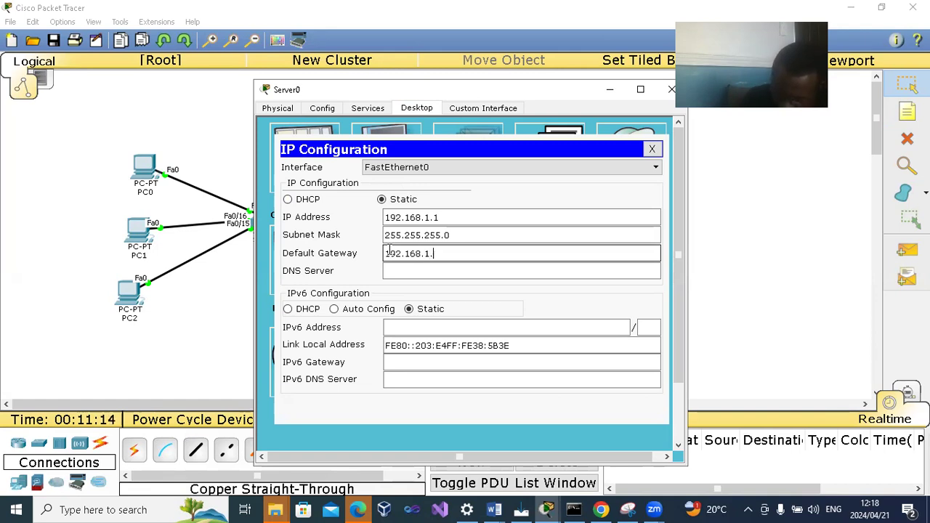
type("1")
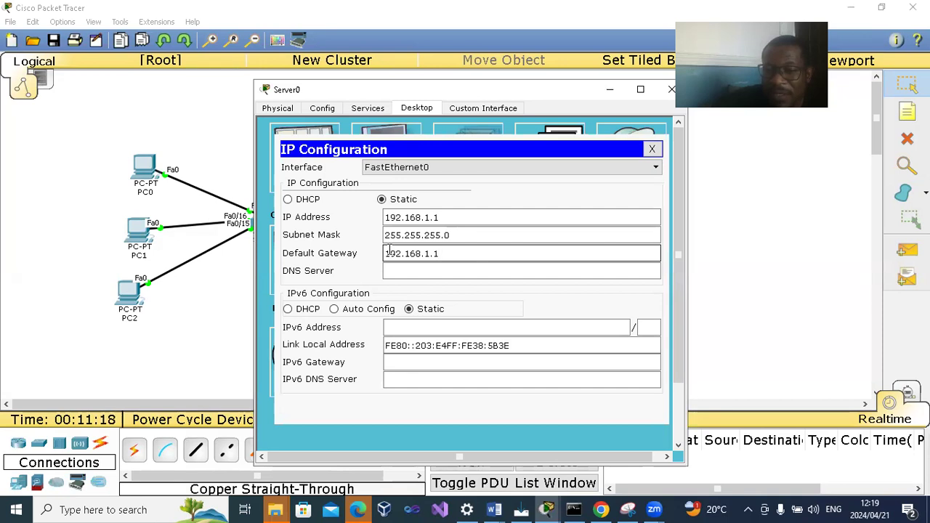
left_click_drag(443, 253, 370, 254)
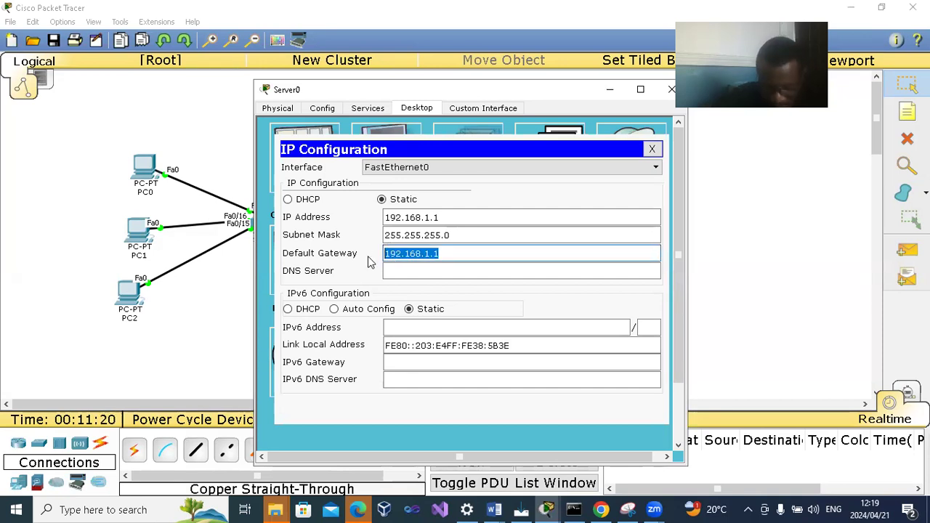
key("BackSpace")
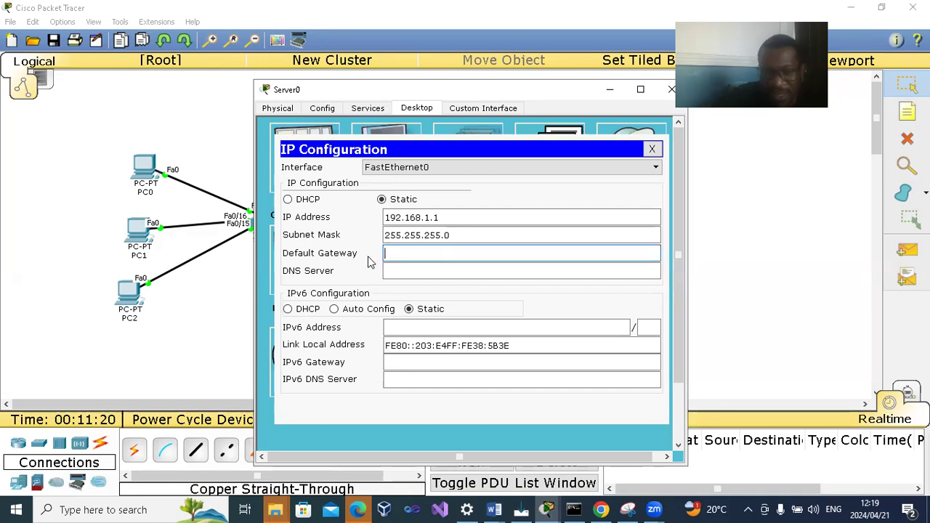
left_click(662, 89)
- Turn on the DNS service on Server0
left_click(397, 148)
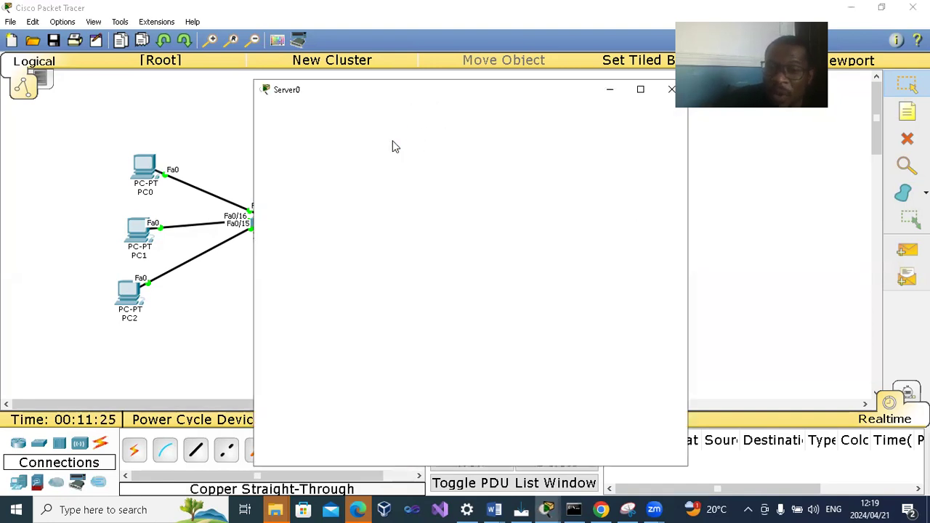
left_click(369, 109)
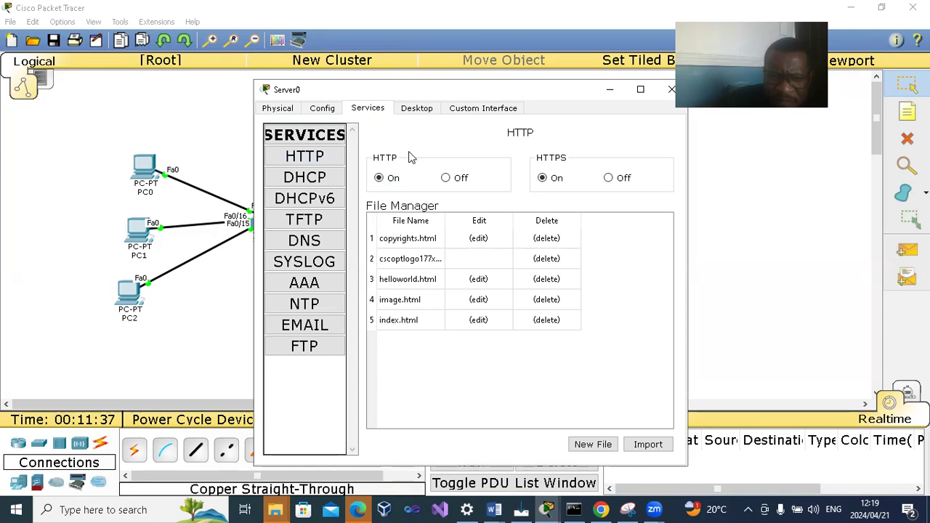
left_click(325, 249)
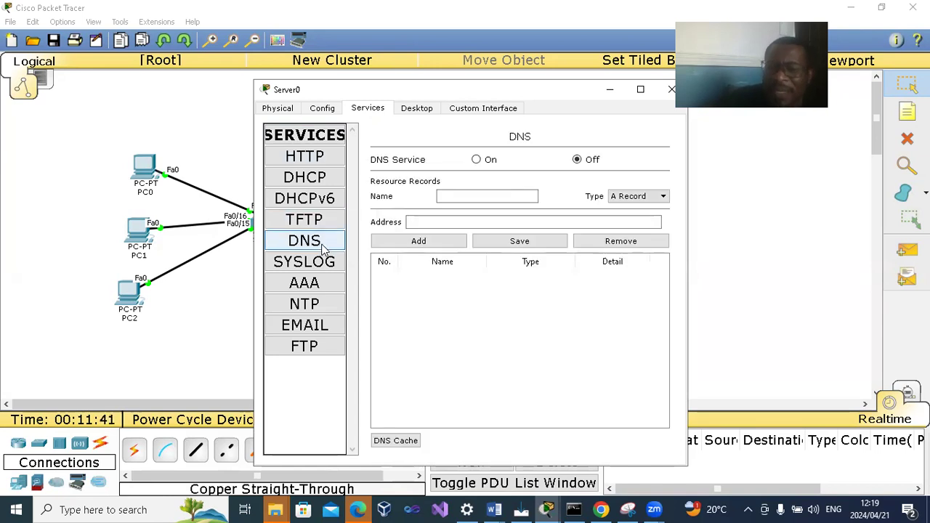
left_click(476, 161)
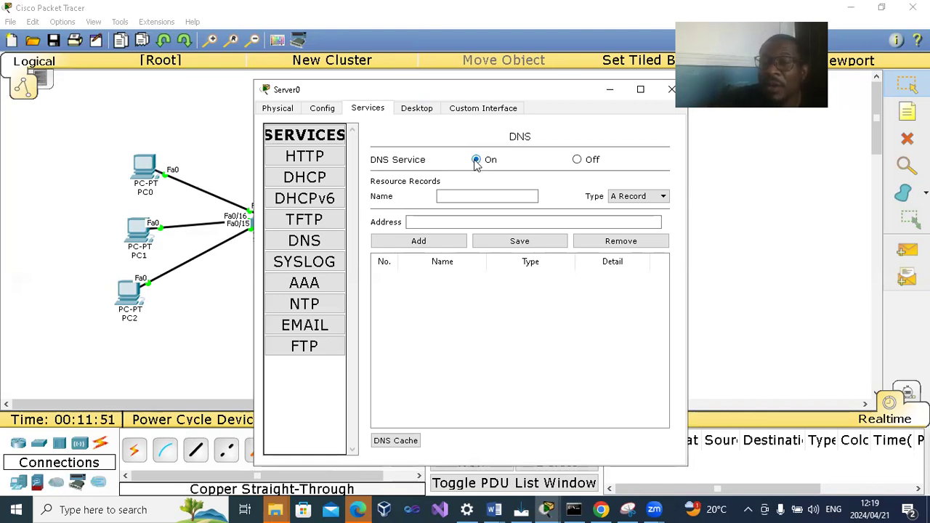
- Fill in a DNS A record on Server0 with the name BEREA.COM and the address 192.168.1.1
left_click(456, 195)
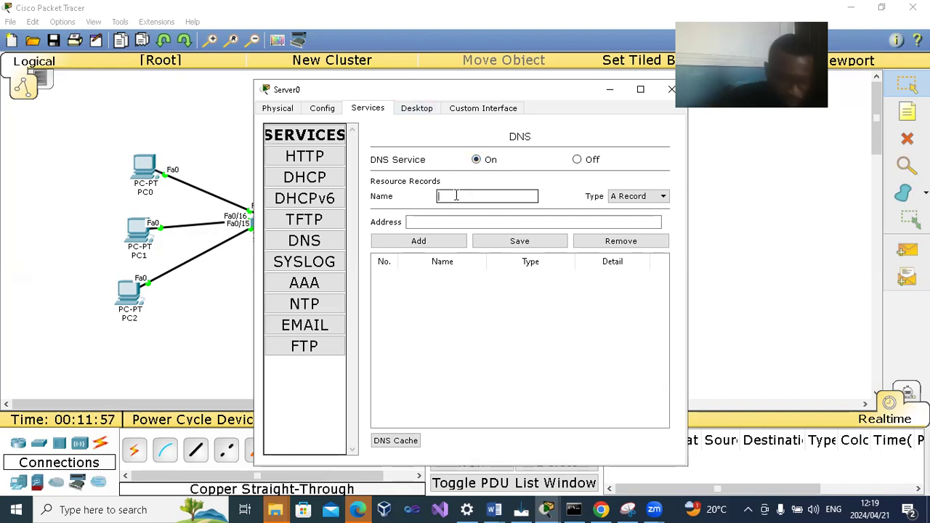
type("BER")
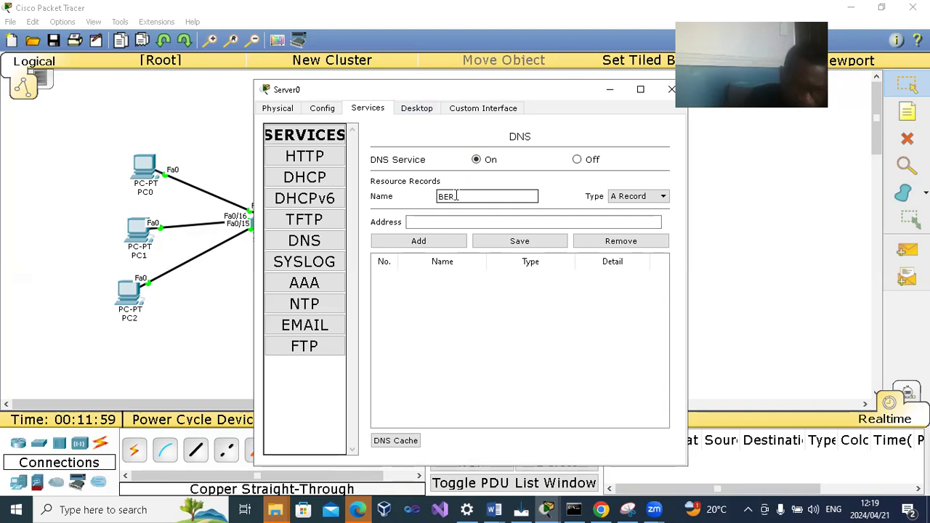
type("IA.COM")
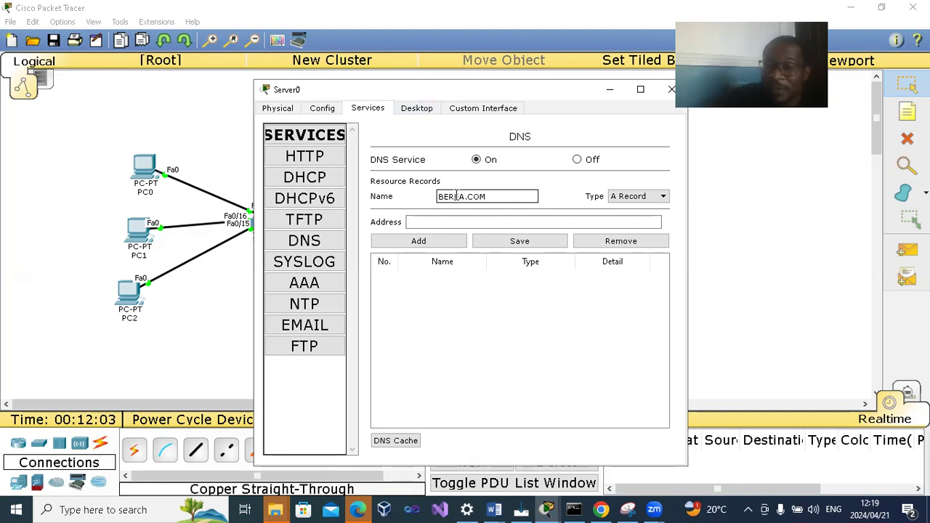
left_click(439, 223)
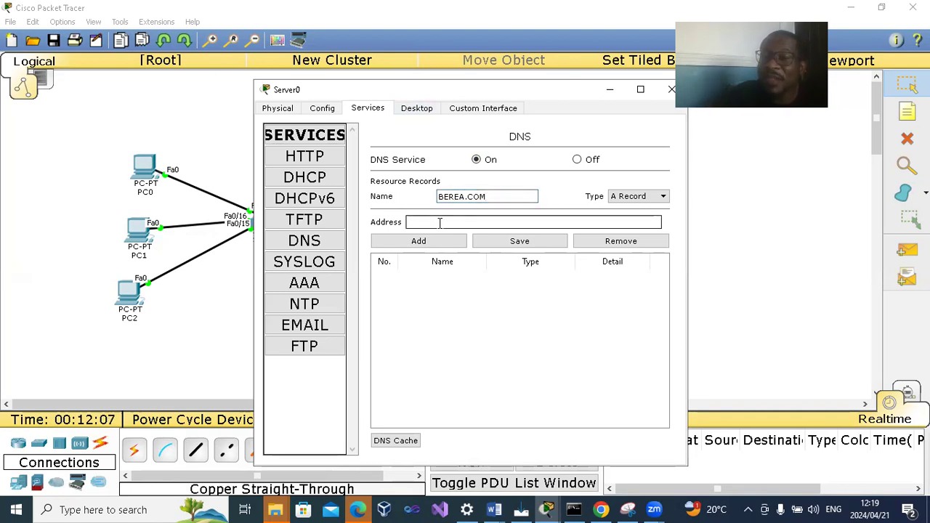
type("192.168.1.")
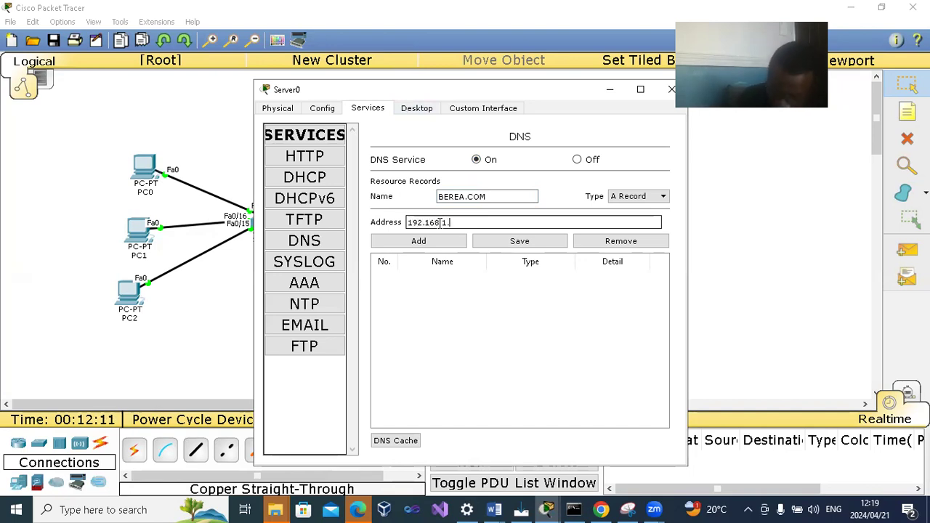
type("1")
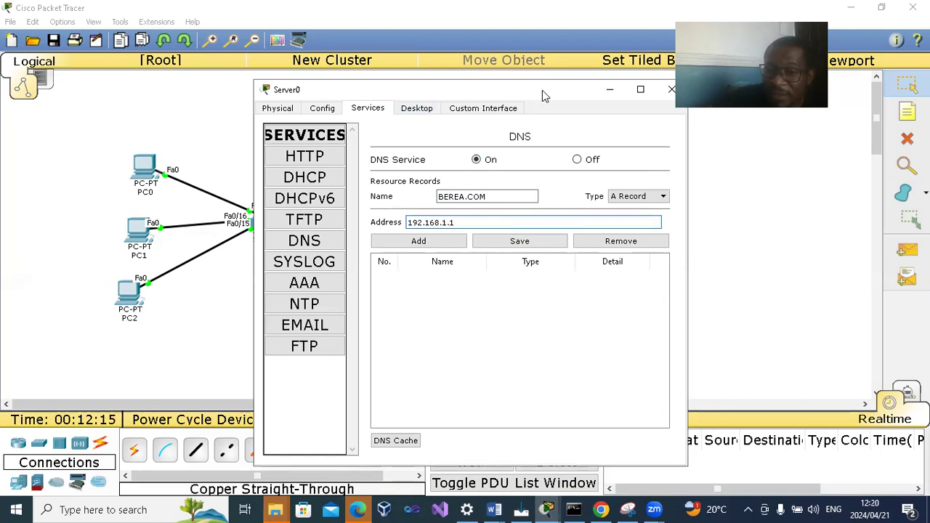
- Add the BEREA.COM record to Server0's DNS resource records, and select the new entry to save it
left_click_drag(532, 90, 462, 89)
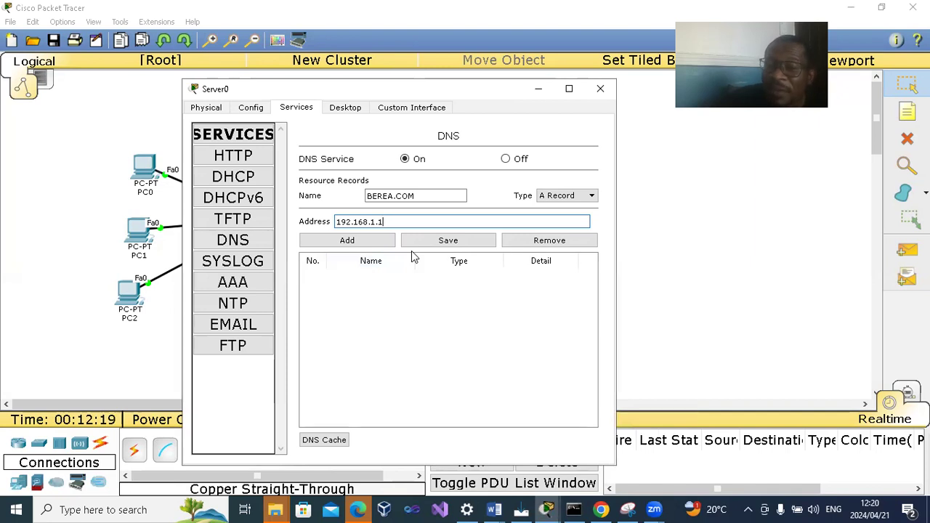
left_click(434, 241)
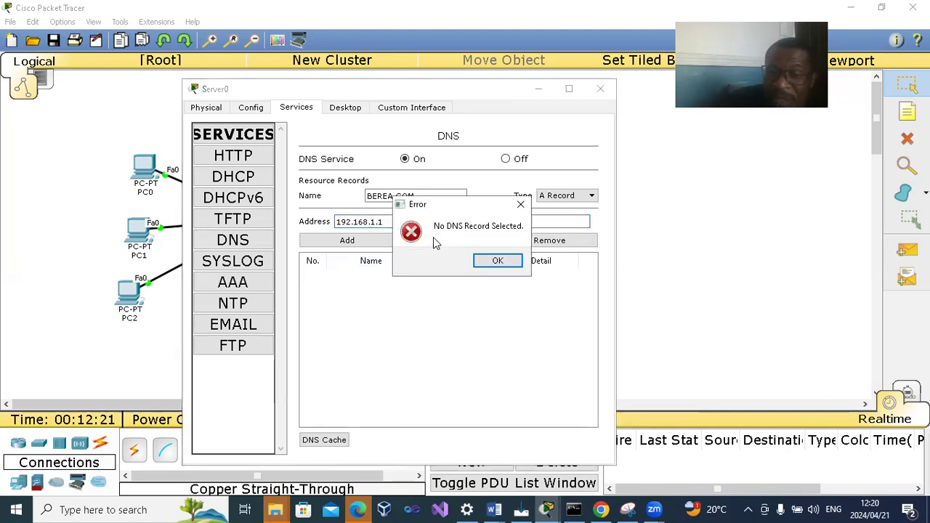
left_click(520, 203)
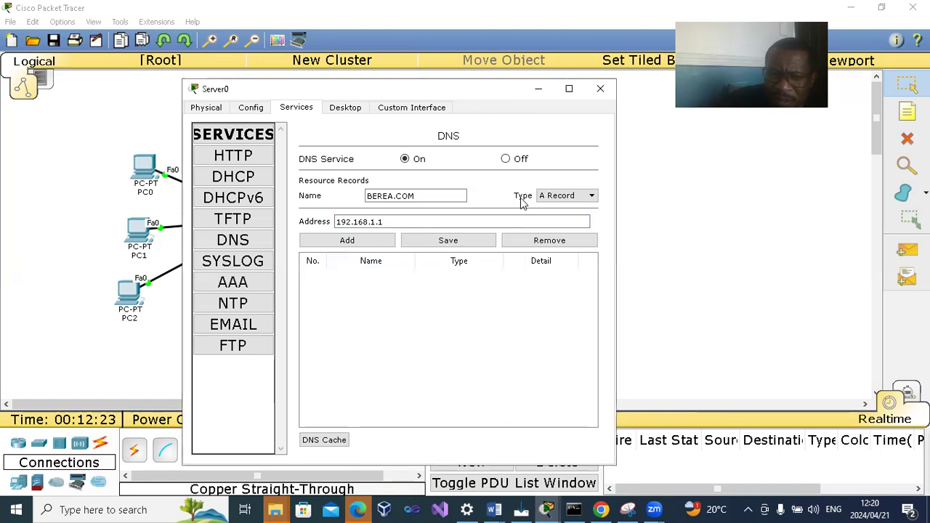
left_click(358, 242)
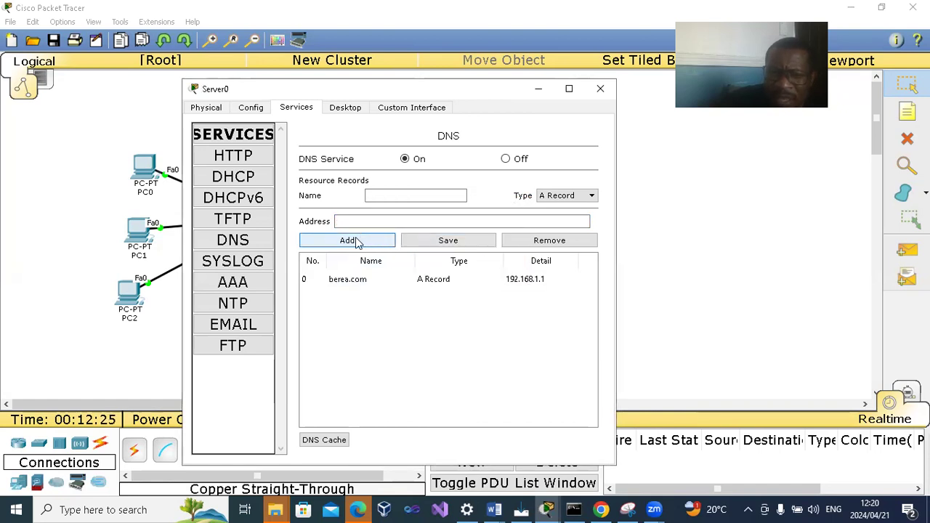
left_click(376, 283)
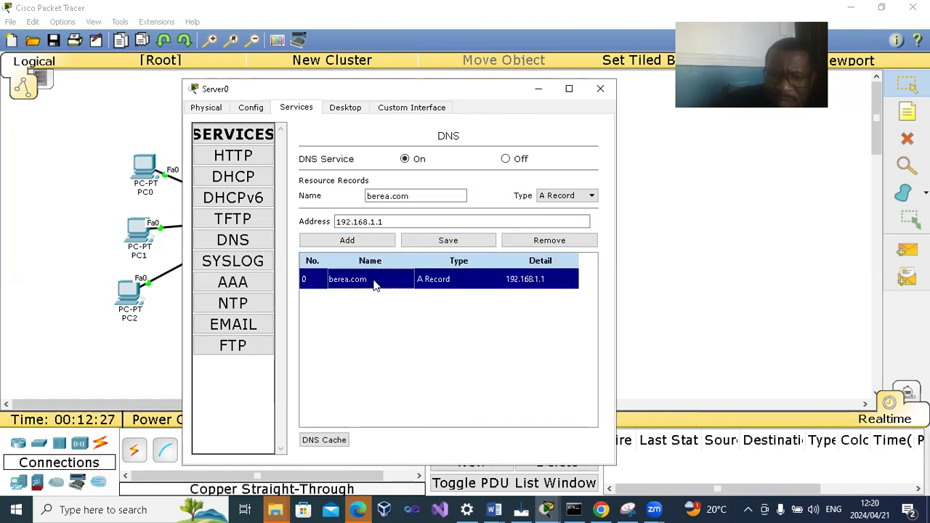
left_click(436, 243)
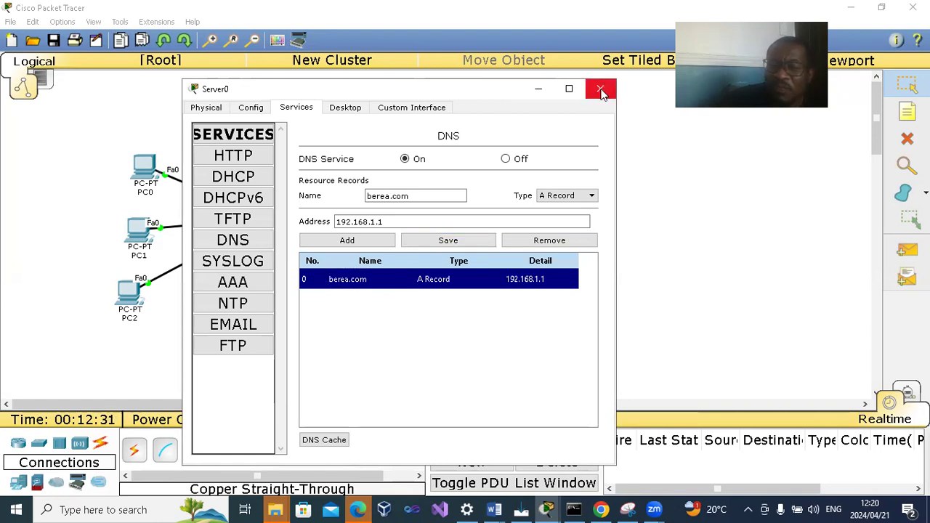
- Check the static IP address and DNS server fields in Server0's IP configuration, and close its device window
left_click(211, 109)
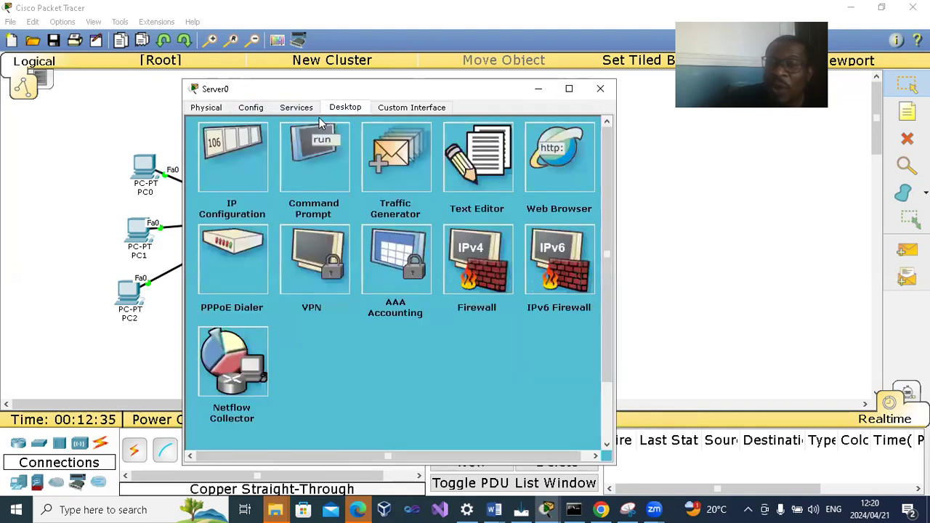
left_click(241, 182)
left_click_drag(368, 217, 291, 218)
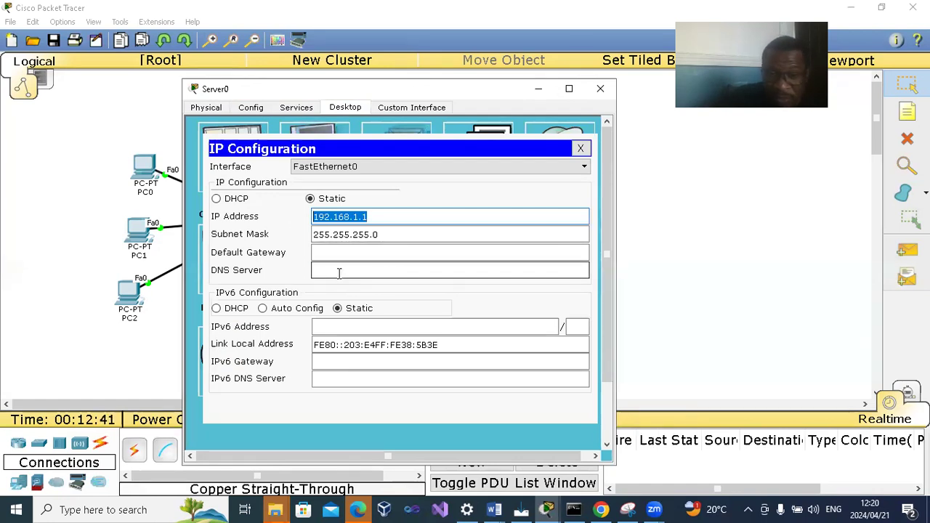
left_click(600, 88)
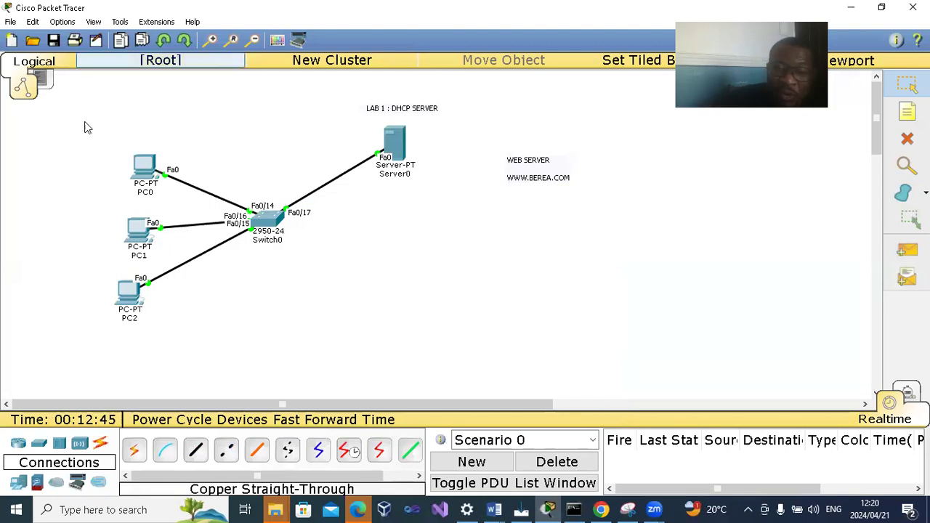
- Check the default gateway and DNS server PC0 received through DHCP, and close its device window
left_click(137, 177)
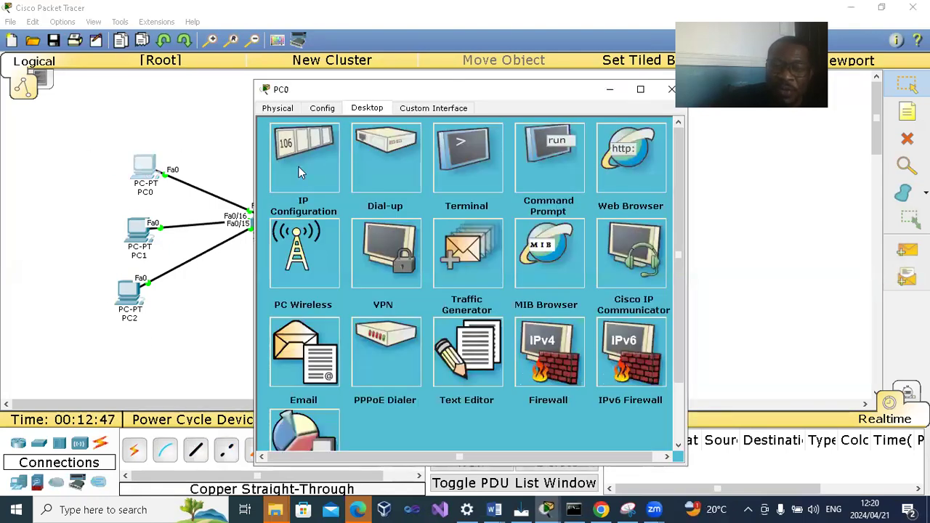
left_click(299, 167)
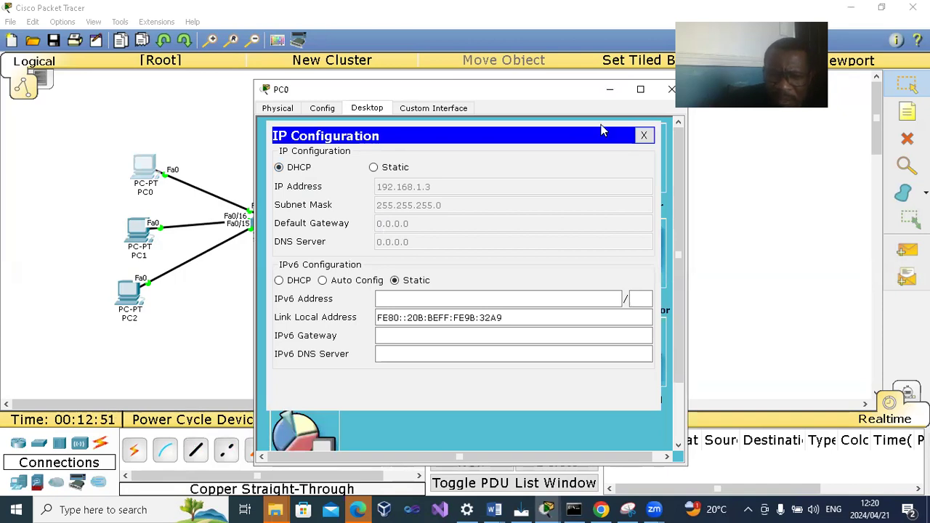
left_click(671, 88)
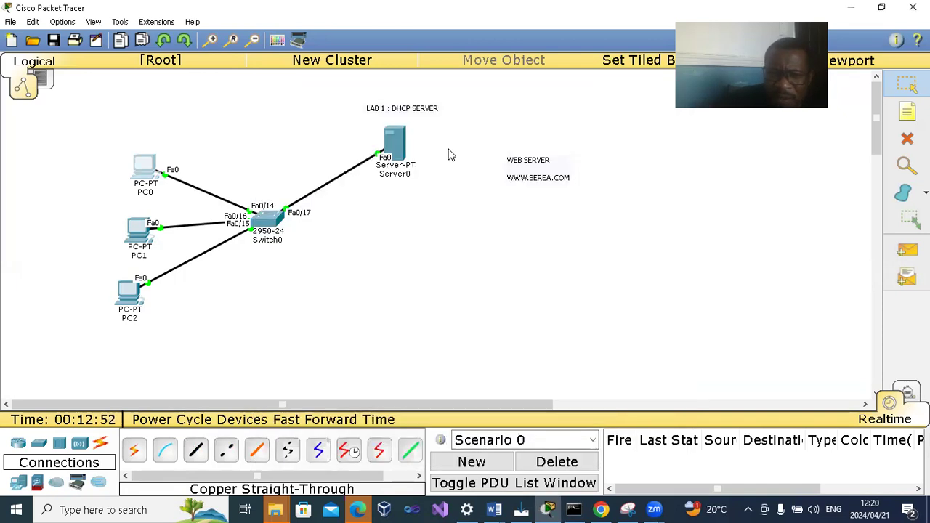
- Copy Server0's own IP address 192.168.1.1 into its DNS server and default gateway settings, and close its device window
left_click(400, 144)
left_click(312, 177)
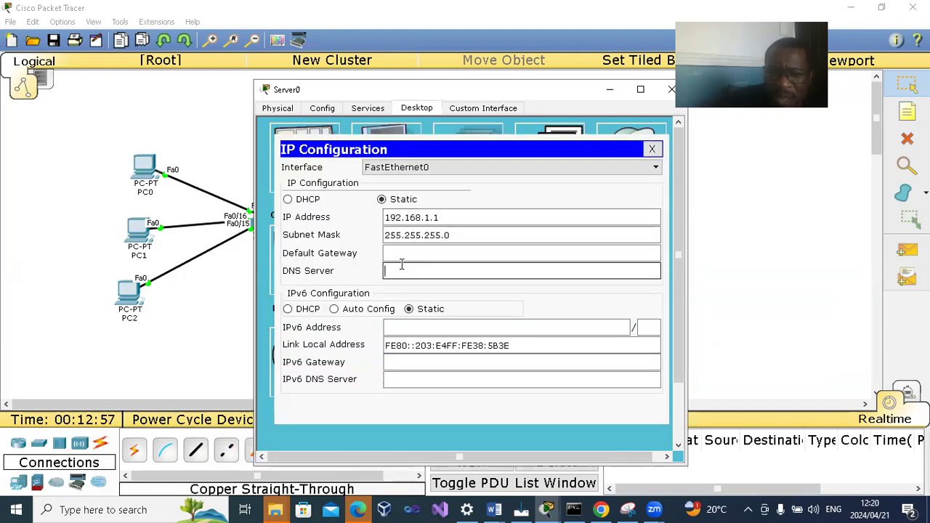
left_click_drag(440, 218, 372, 225)
key("ctrl+c")
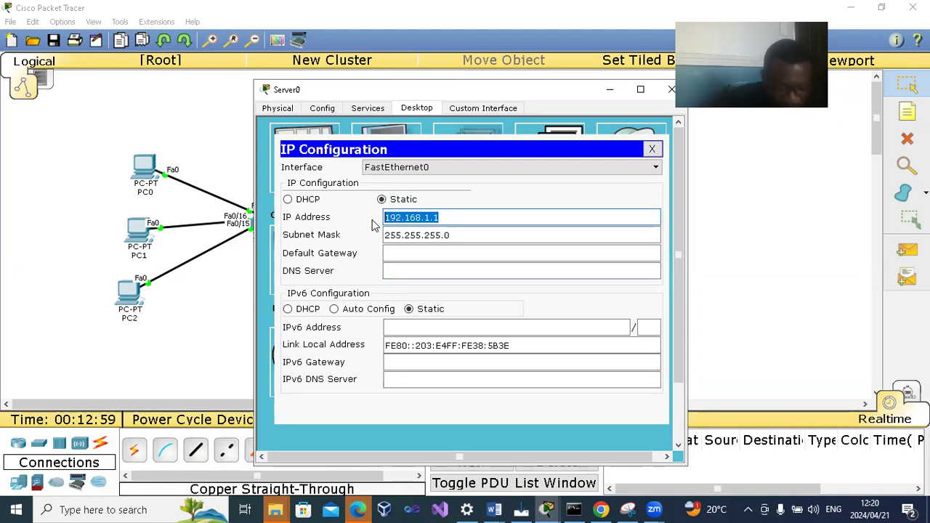
left_click(398, 268)
key("ctrl+v")
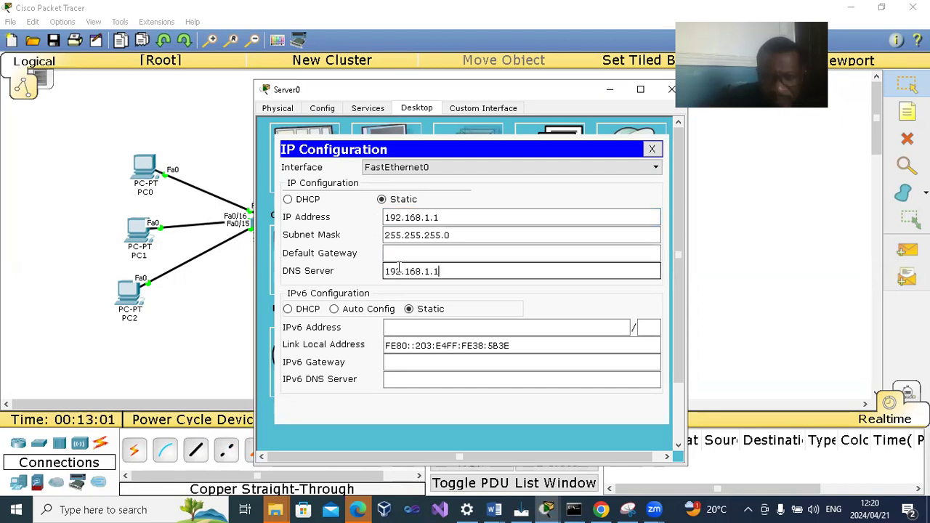
left_click(412, 254)
key("ctrl+v")
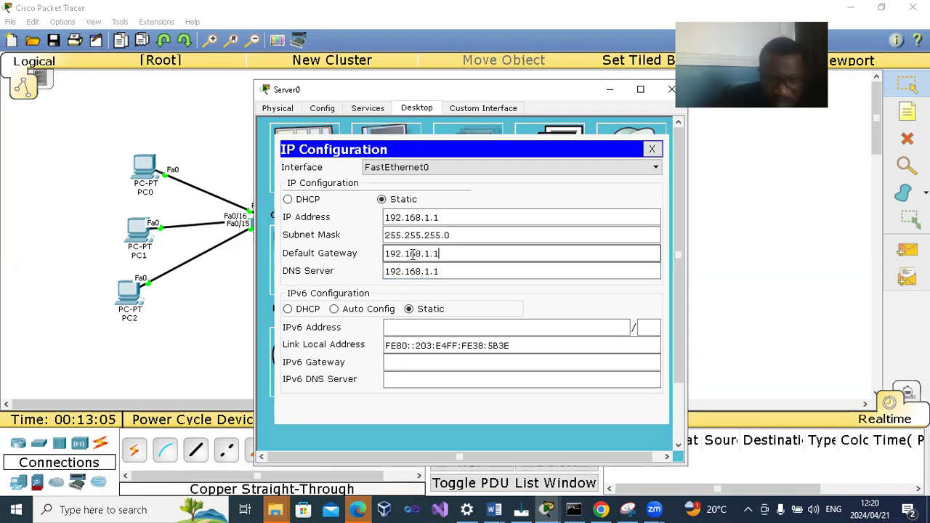
left_click(651, 149)
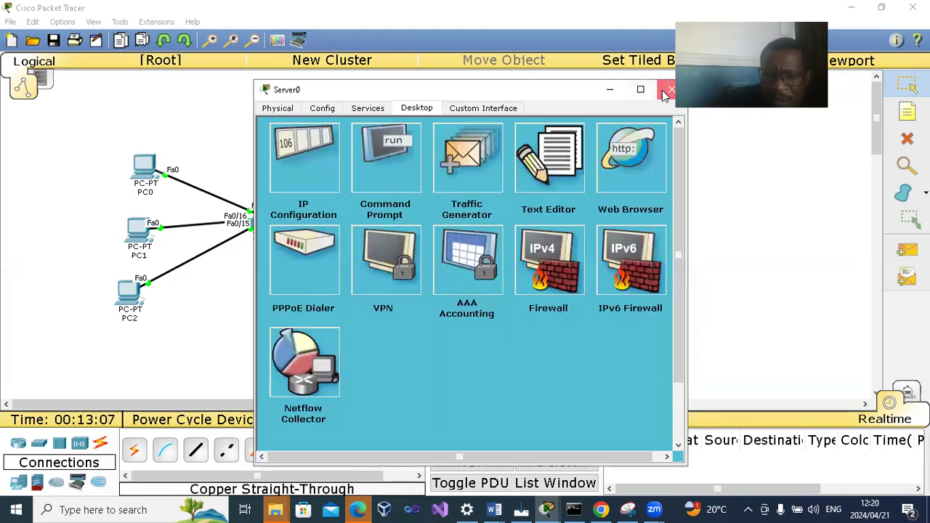
left_click(671, 90)
- Renew PC0's DHCP lease by switching its IP configuration to static and back to DHCP, and close its device window
left_click(151, 164)
left_click(327, 154)
left_click(373, 167)
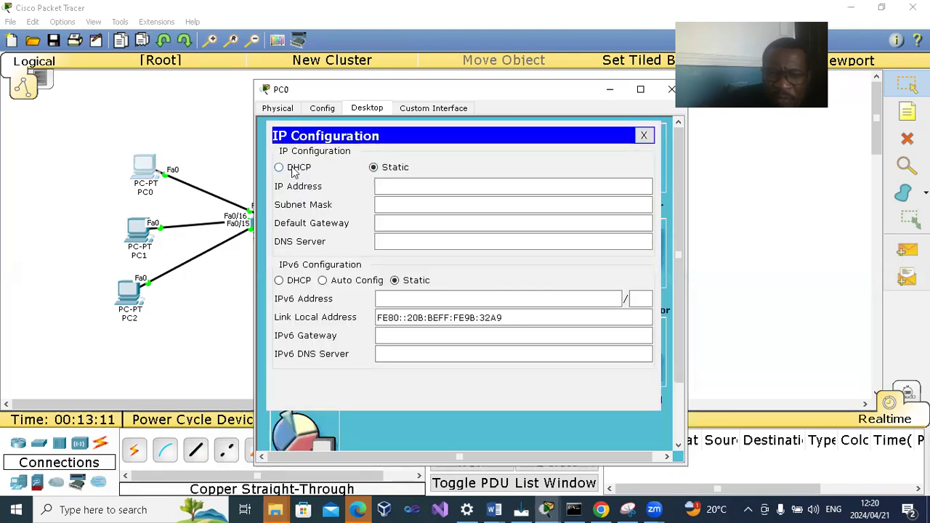
left_click(279, 168)
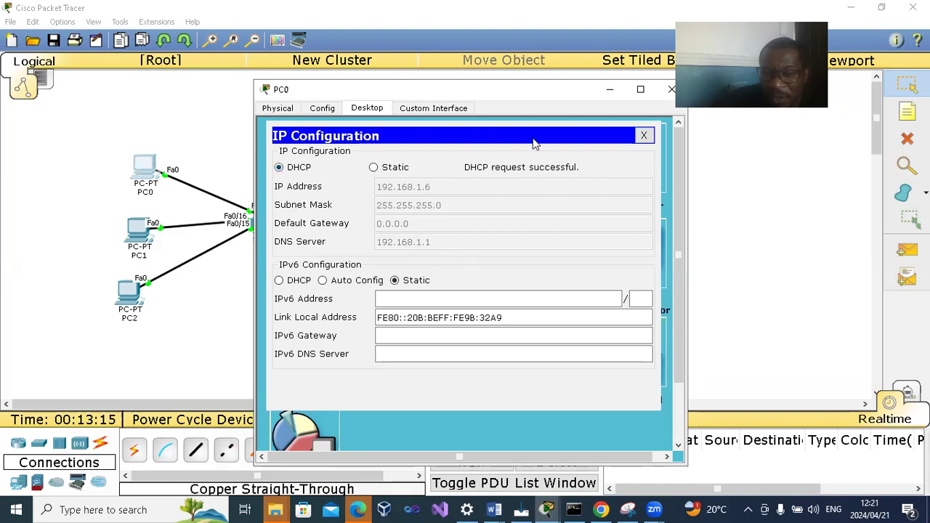
left_click(663, 90)
- Switch PC1's IP configuration to static and back to DHCP to request new settings, and close its device window
left_click(138, 230)
left_click(301, 164)
left_click(373, 168)
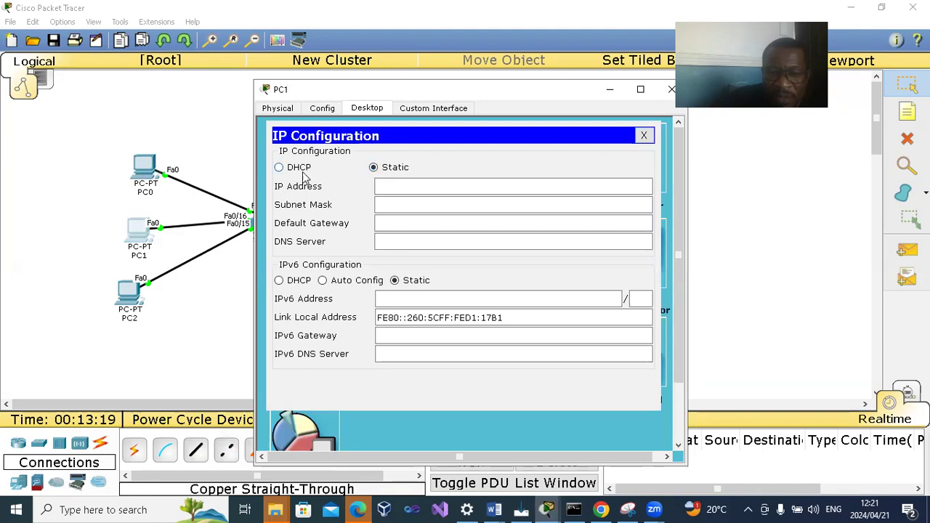
left_click(279, 168)
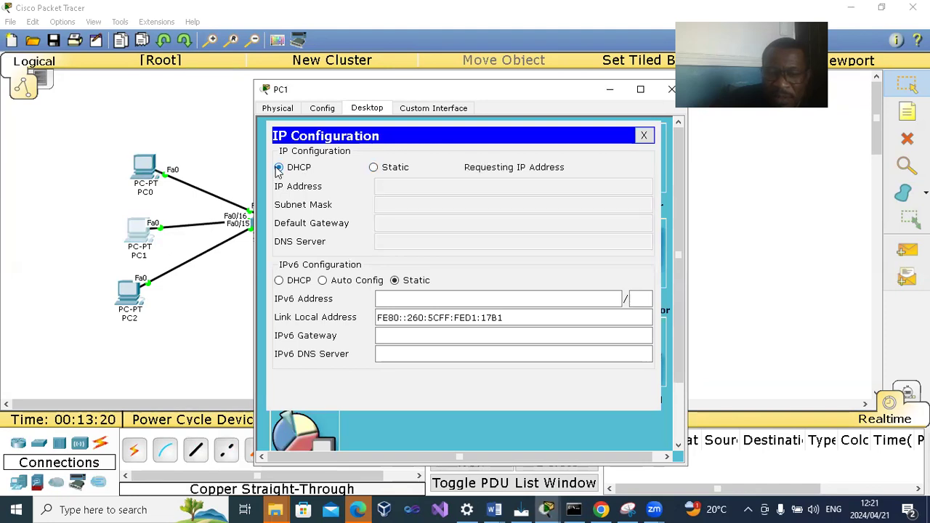
left_click(671, 88)
- Request new DHCP settings on PC2 by toggling its IP configuration to static and back, and close its device window
left_click(131, 290)
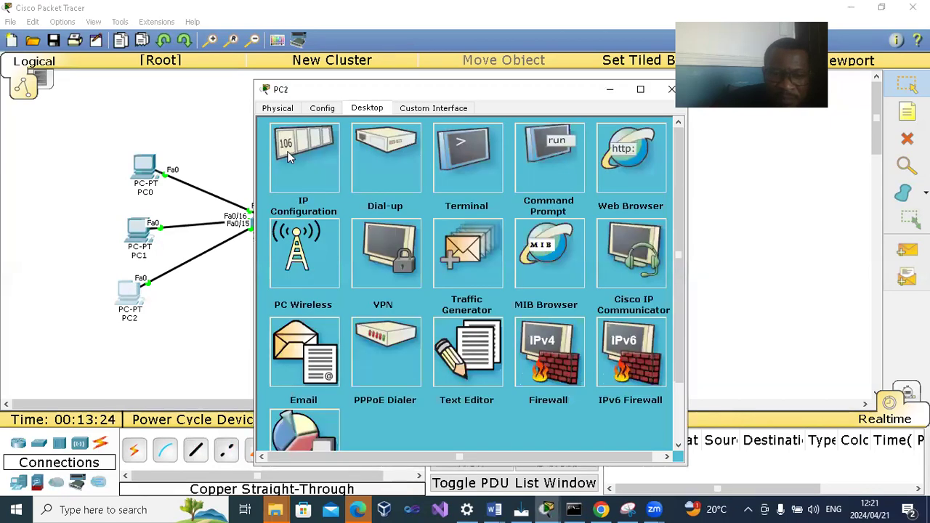
left_click(303, 178)
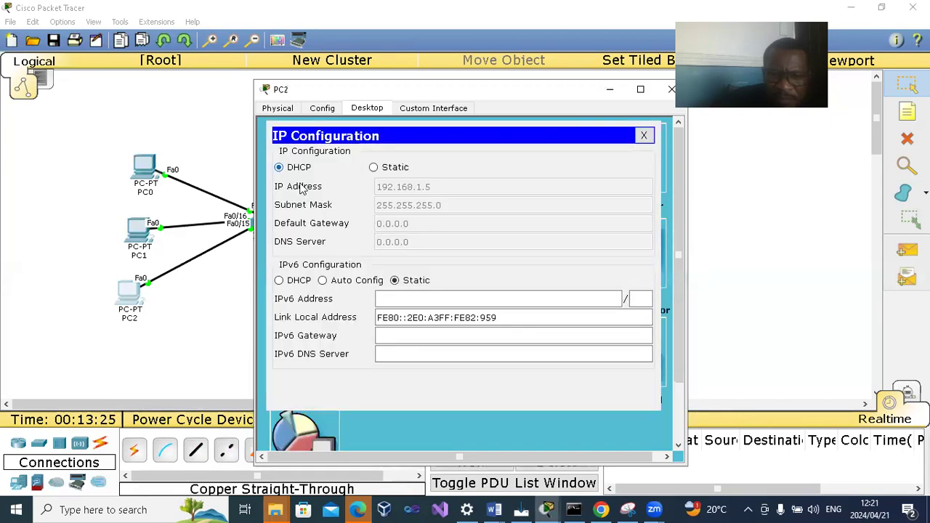
left_click(373, 168)
left_click(281, 167)
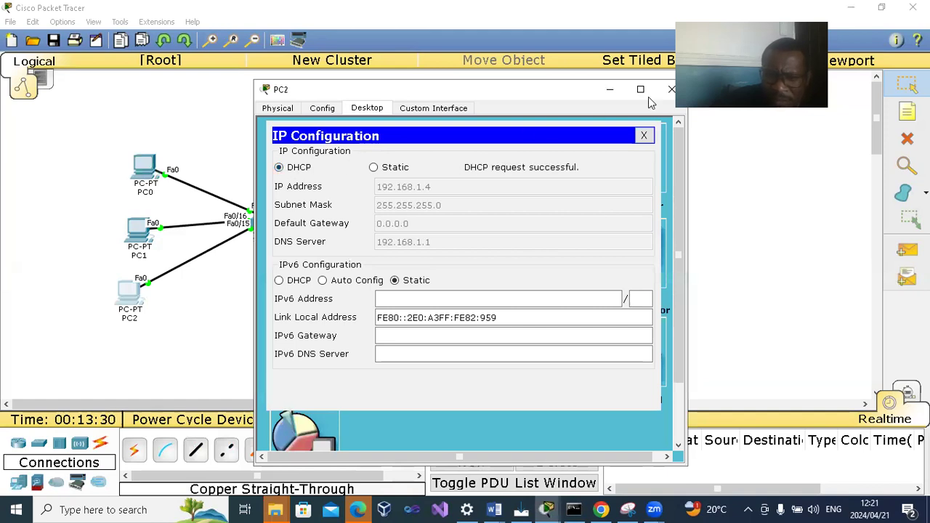
left_click(670, 90)
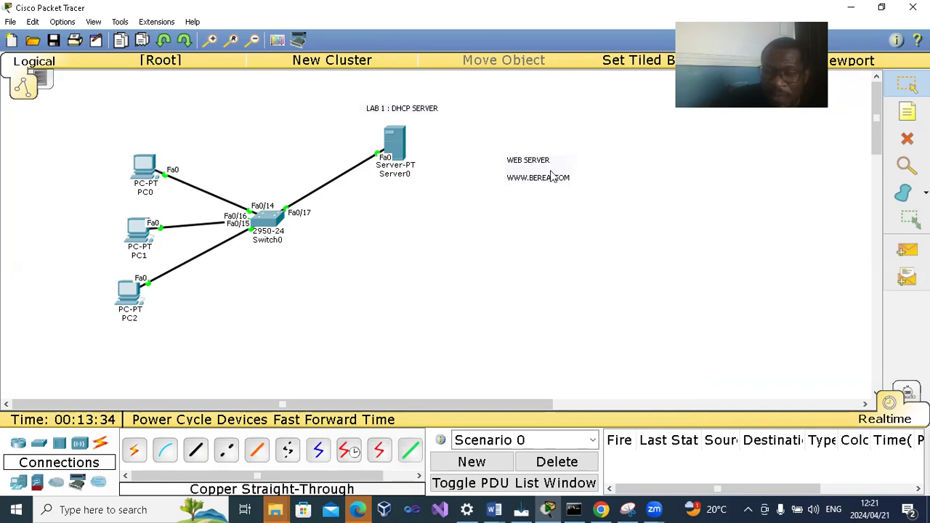
- Browse to BEREA.COM in PC0's web browser to test the web service, and close its device window
left_click(145, 167)
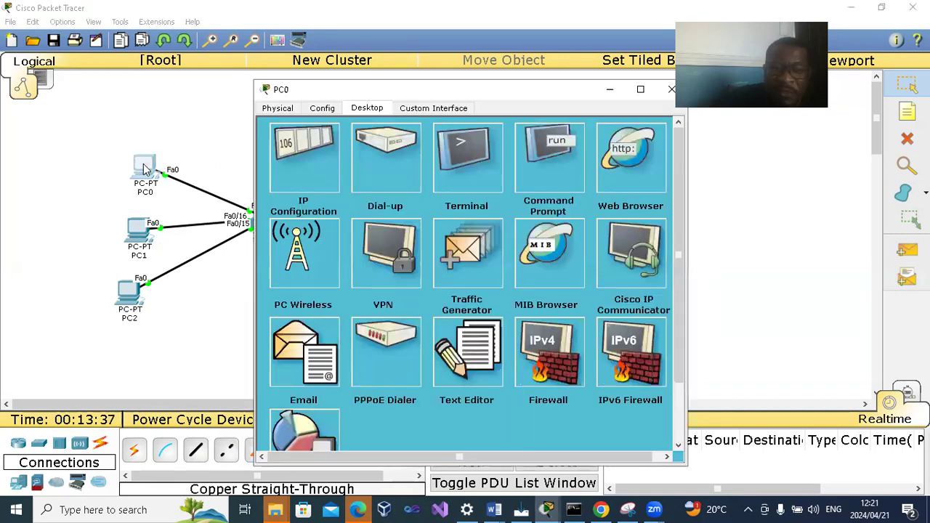
left_click(613, 177)
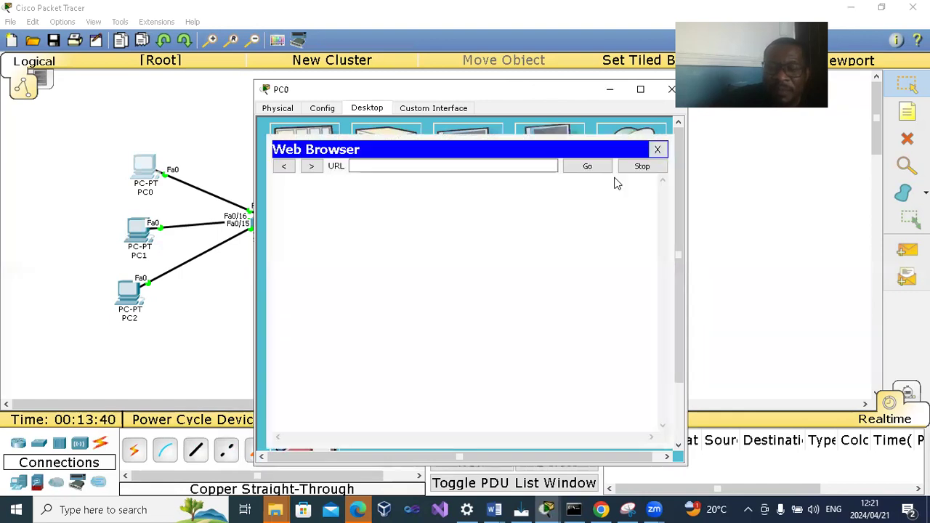
left_click(430, 166)
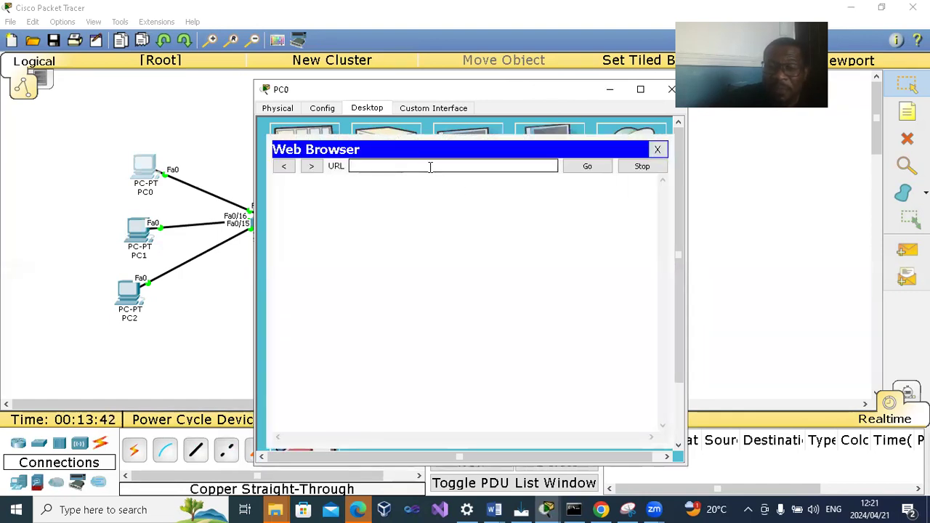
type("BEREA")
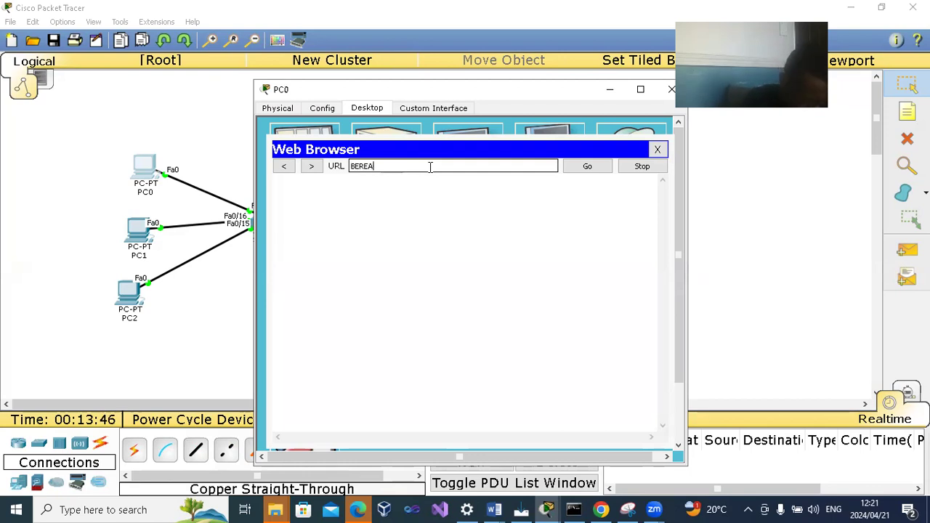
type(".COM")
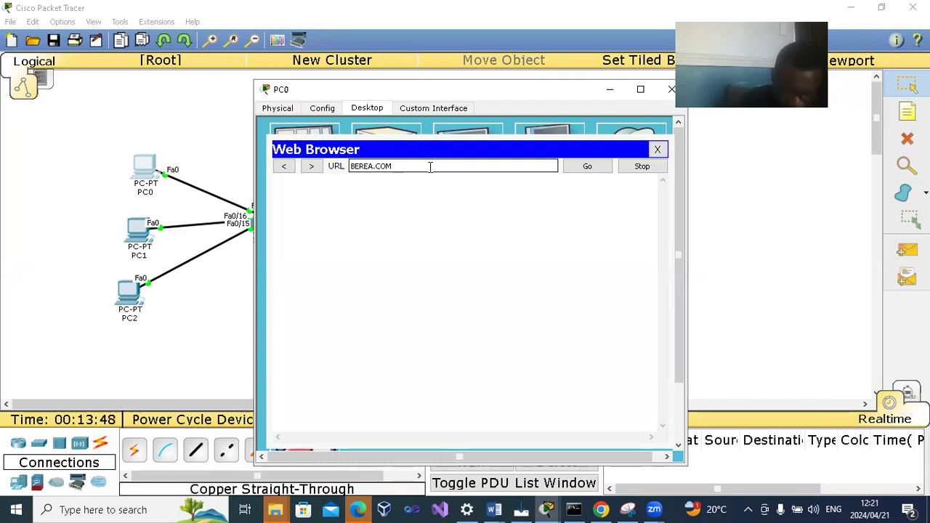
key("Return")
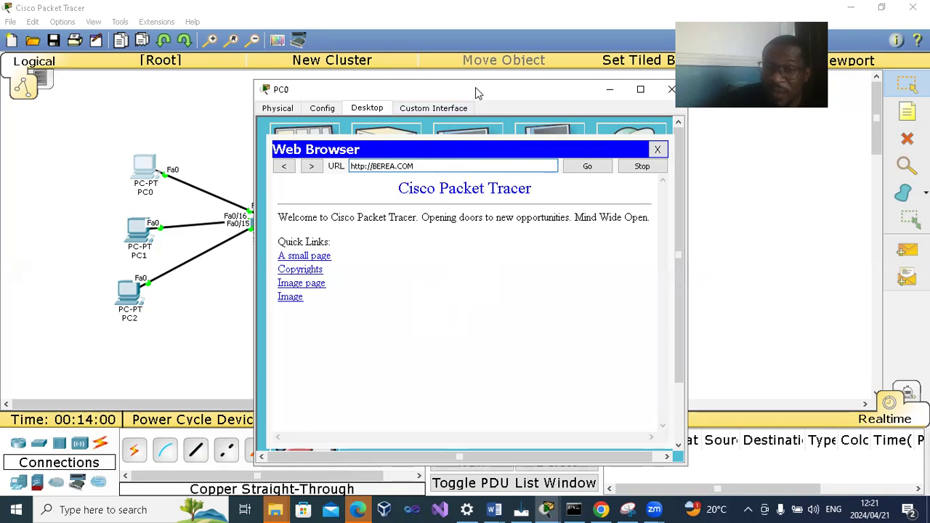
left_click_drag(475, 87, 349, 89)
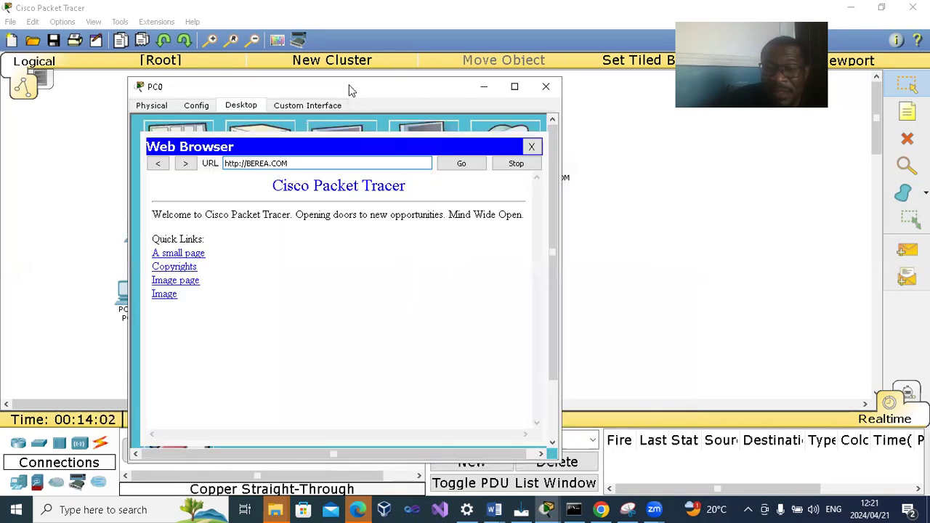
left_click(546, 86)
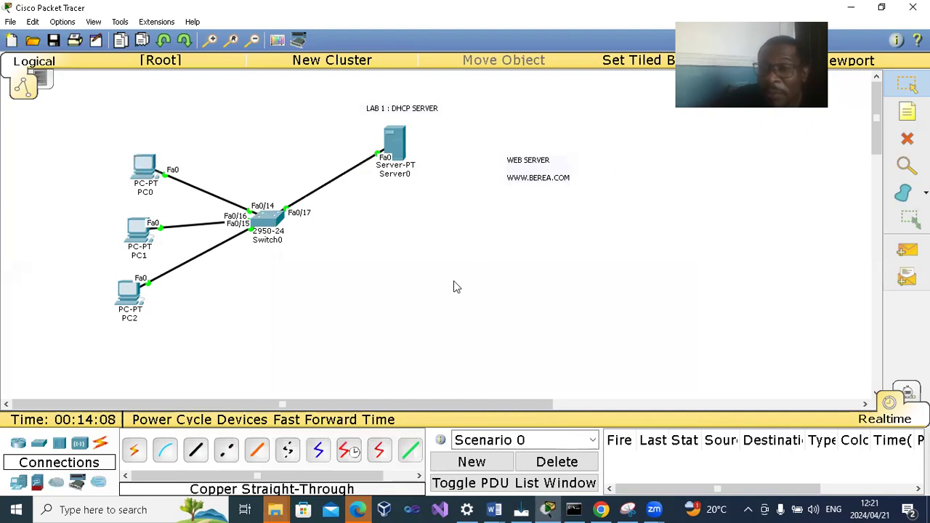
- Open index.html for editing in Server0's HTTP service and change its welcome line to "Welcome to berea college"
left_click(396, 144)
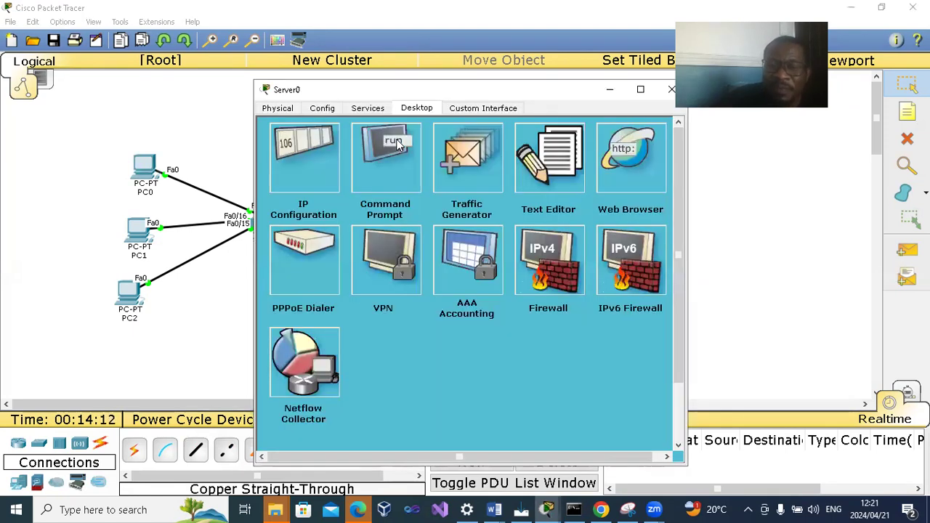
left_click(375, 109)
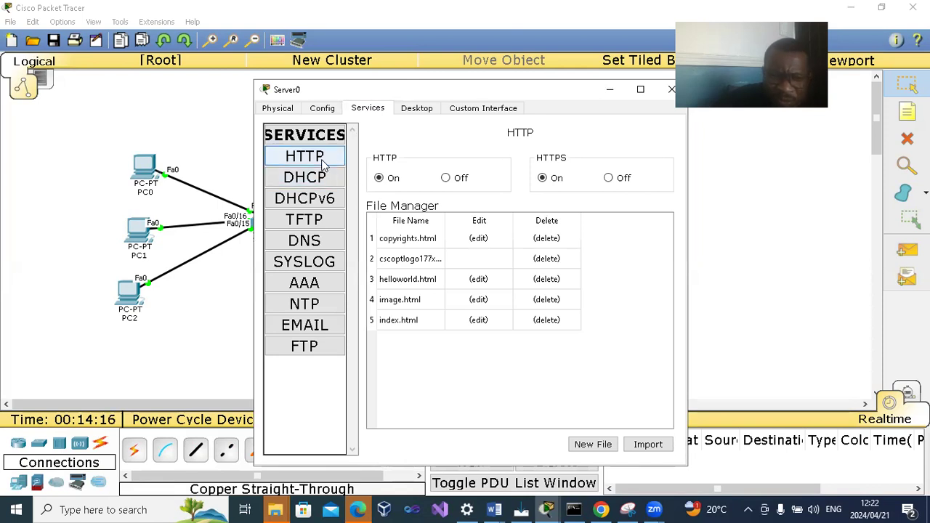
left_click(478, 320)
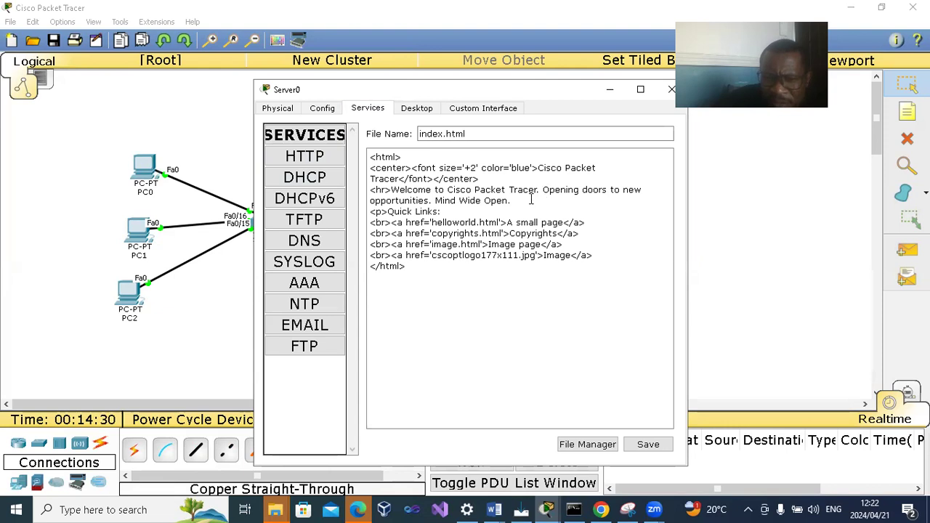
left_click_drag(512, 202, 448, 189)
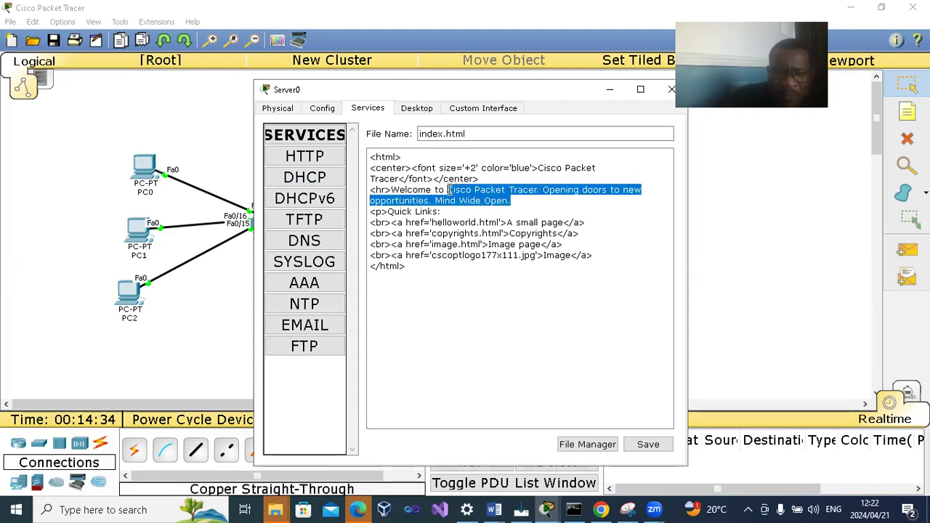
key("BackSpace")
type("berea college")
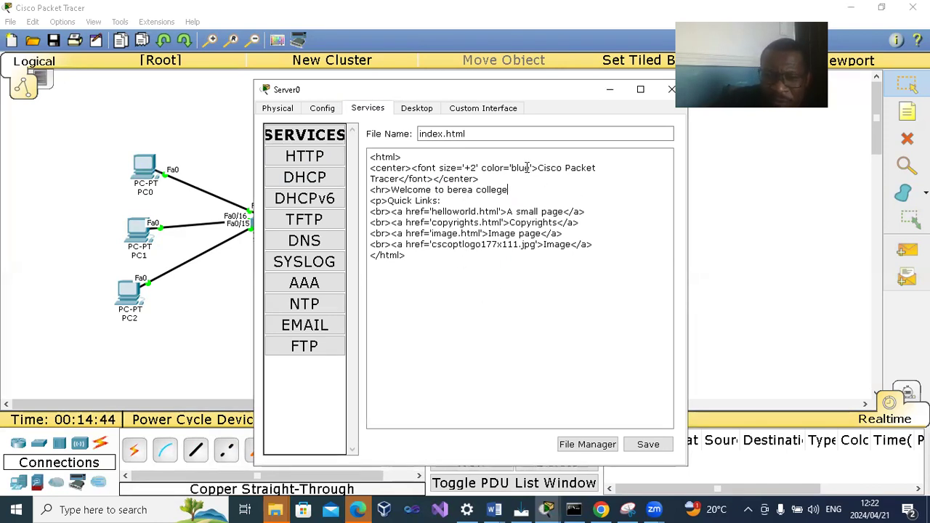
- Replace the index.html heading with "BEREA TECHNICAL COLLEGE", save over the existing file, and close Server0's device window
left_click_drag(537, 166, 398, 178)
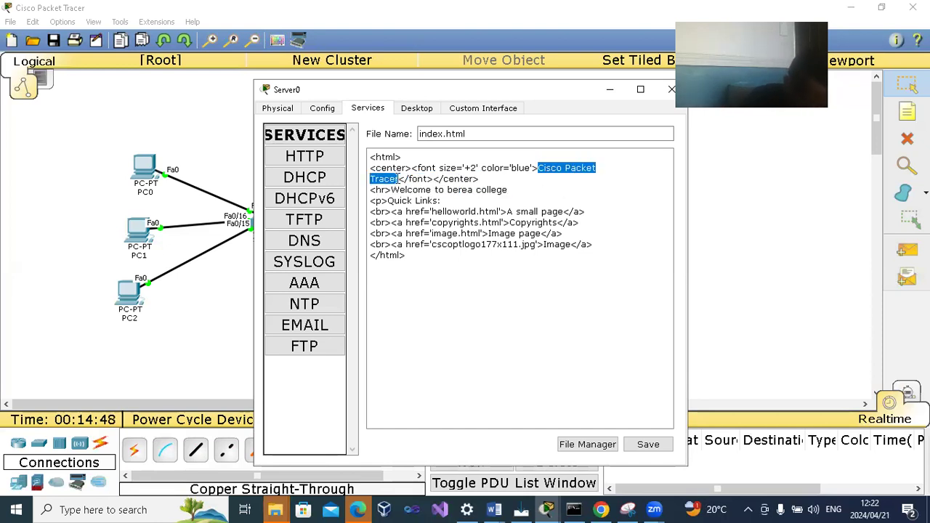
type("BEREAR")
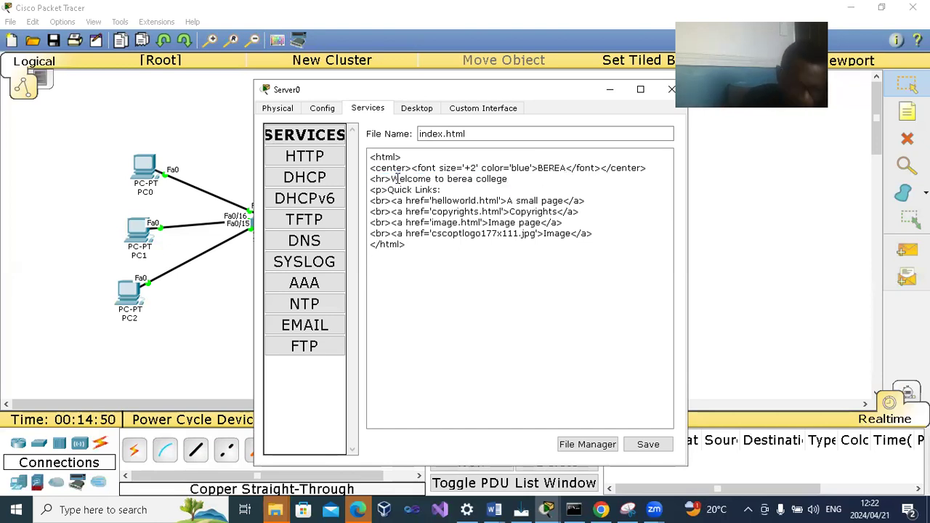
key("BackSpace")
type("TECHNIC")
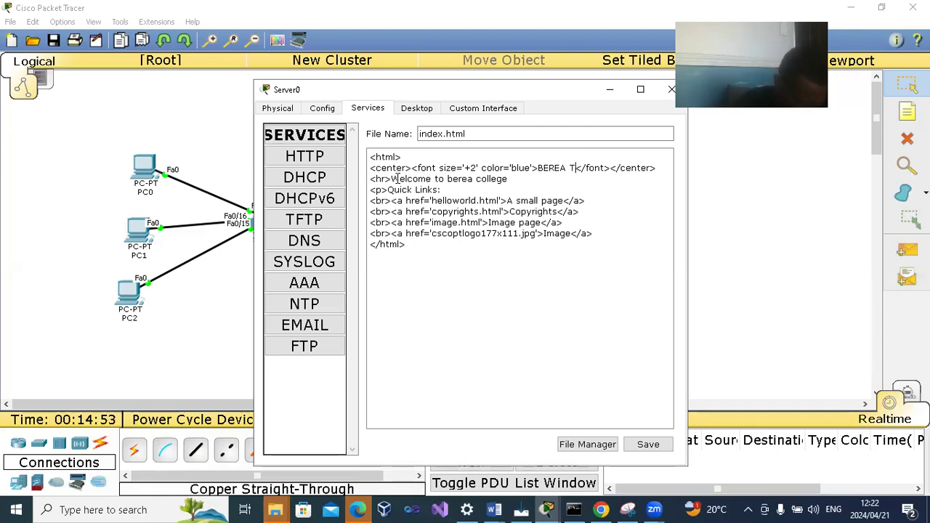
type("AL COLLEGE")
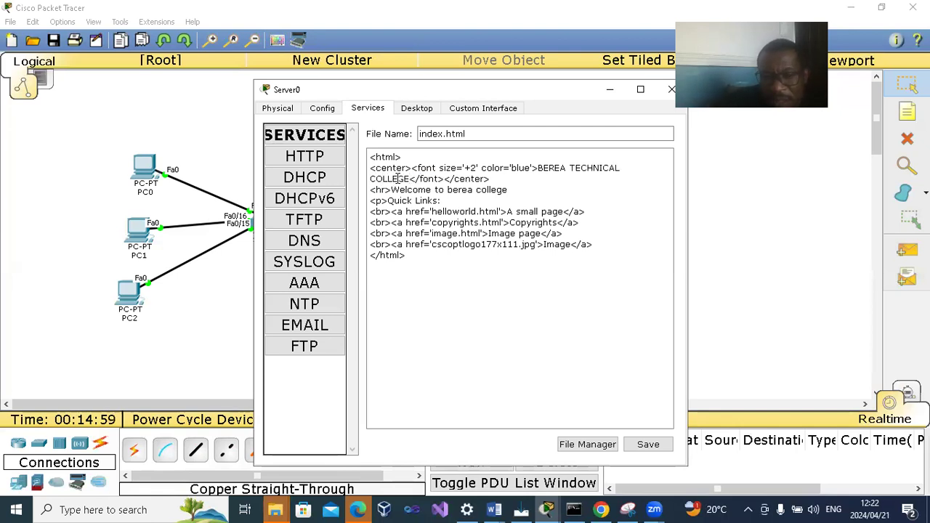
left_click(646, 443)
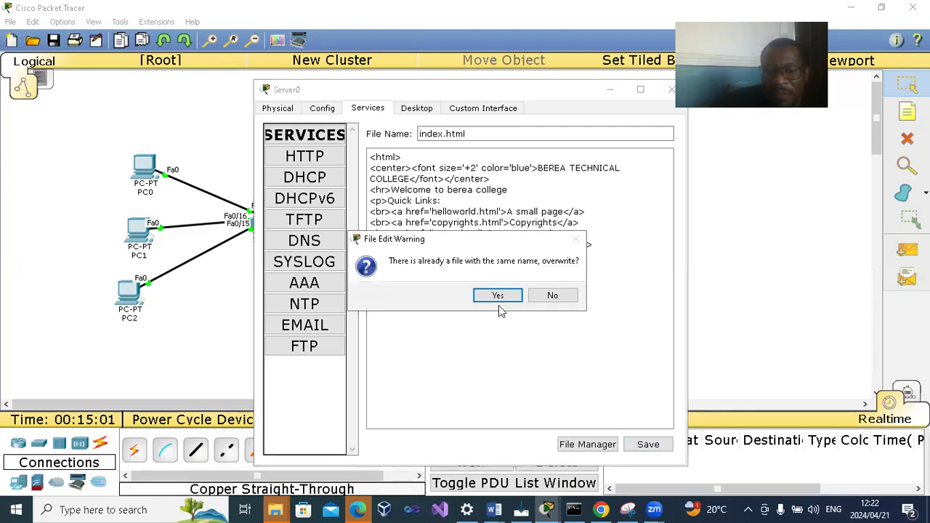
left_click(497, 296)
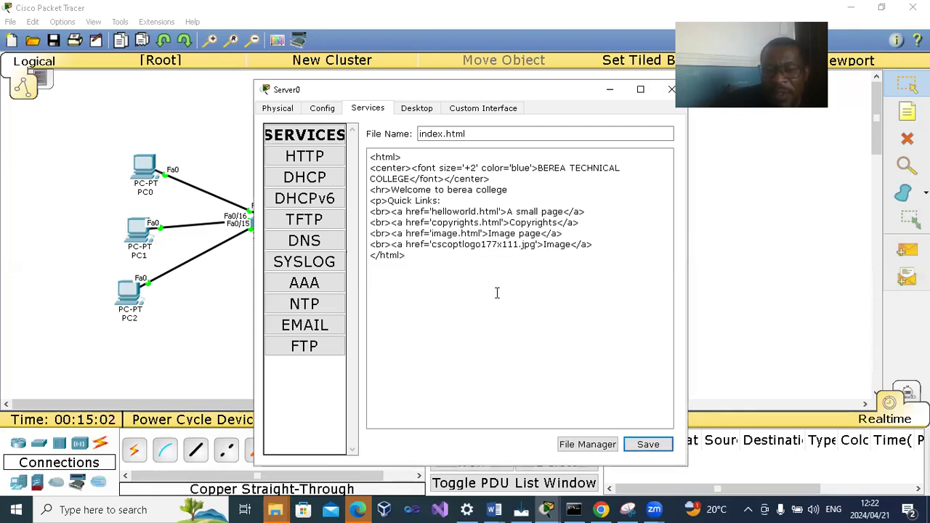
left_click(670, 90)
- Load BEREA.COM in PC1's web browser to view the edited home page, and close its device window
left_click(146, 162)
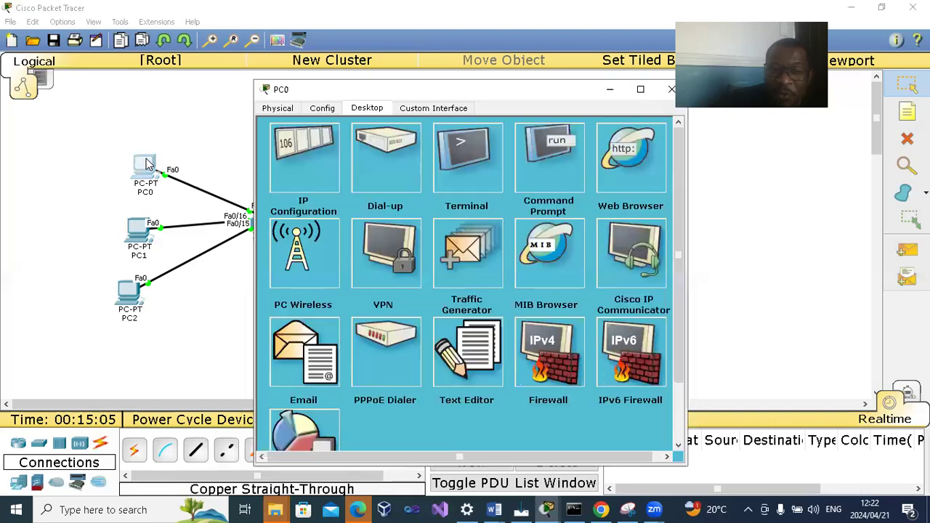
left_click(669, 90)
left_click(138, 230)
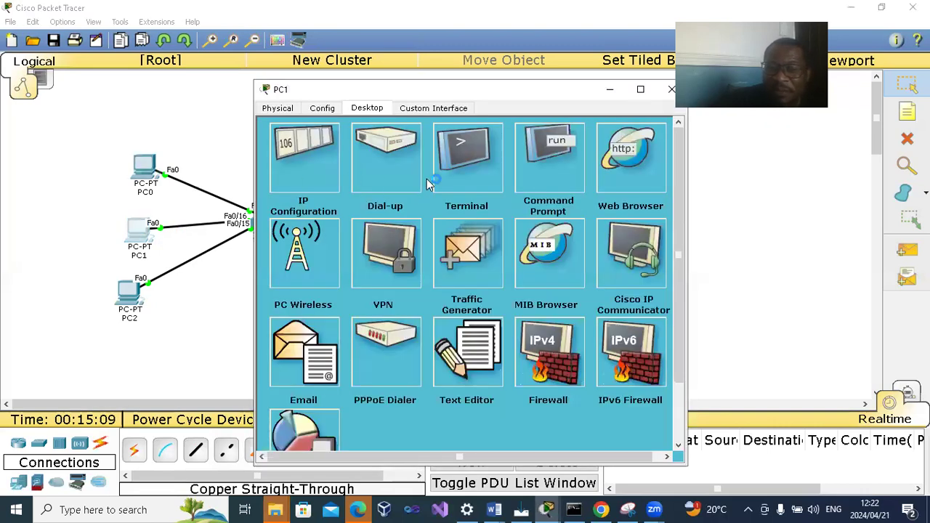
left_click(615, 178)
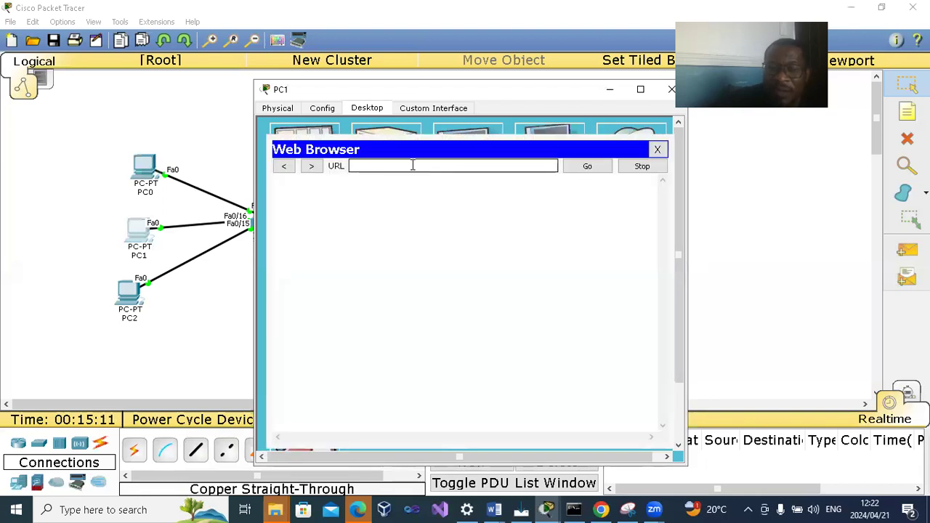
type("BEREA.COM")
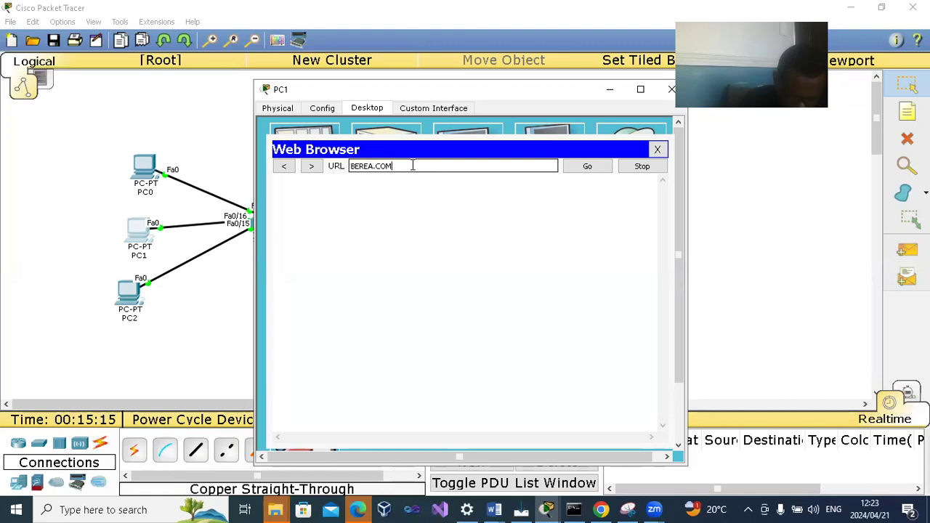
key("Return")
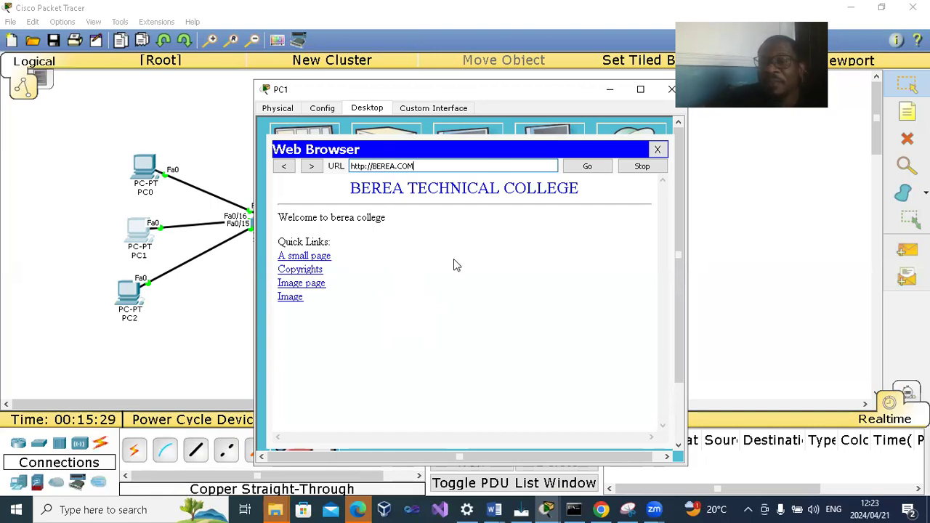
left_click_drag(531, 89, 393, 111)
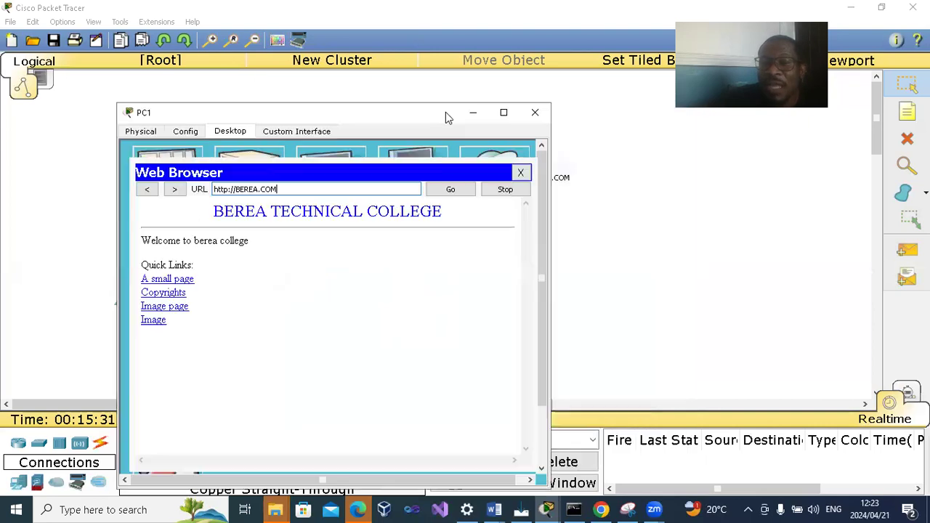
left_click(534, 114)
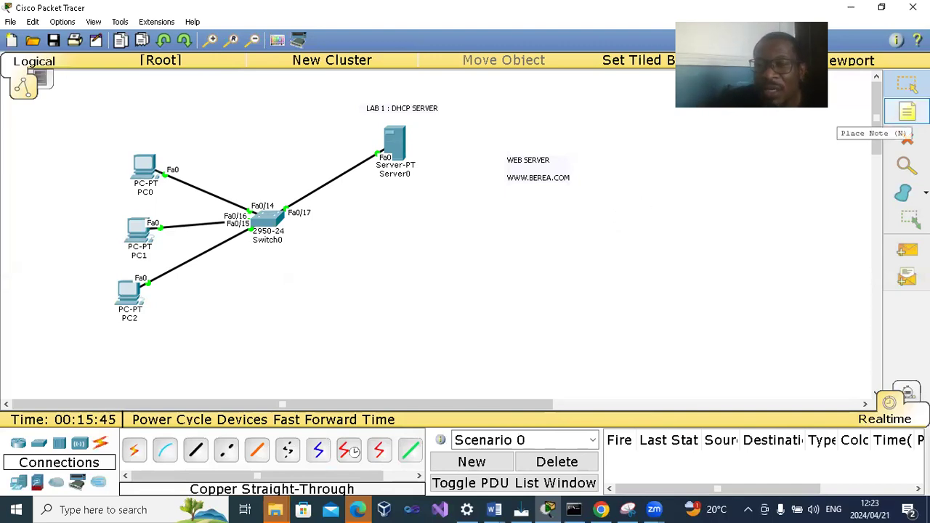
left_click(906, 114)
left_click(517, 253)
type("SYSLOG SERVER")
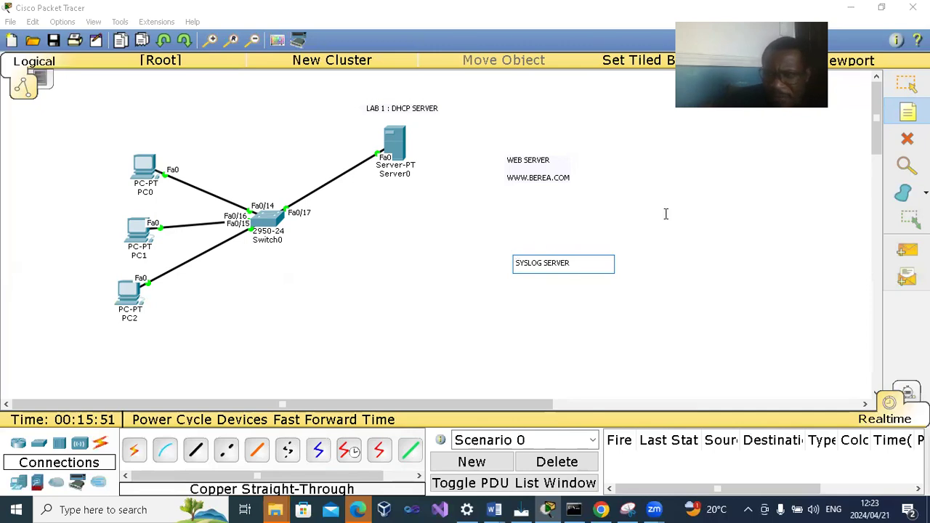
left_click(906, 84)
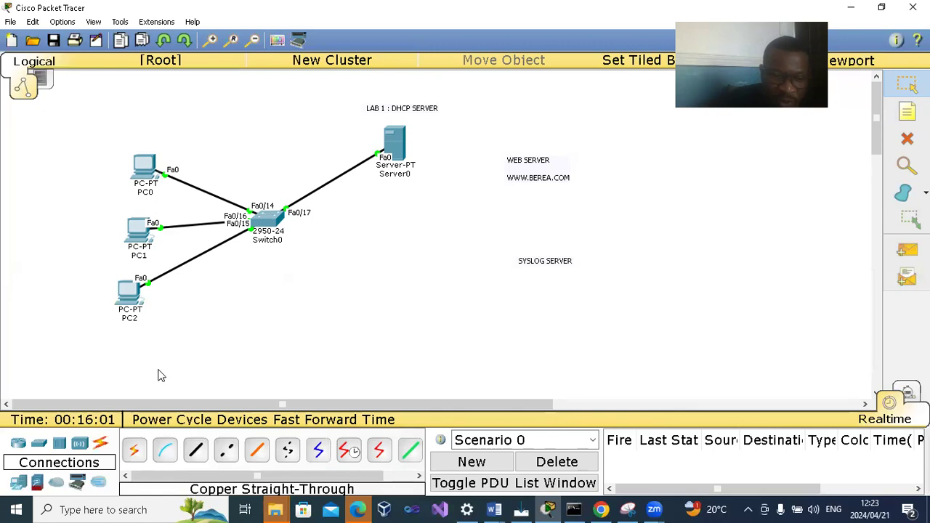
- Add a 1841 router below Server0 and move the SYSLOG SERVER note beside the "LAB 1 : DHCP SERVER" title
left_click(22, 445)
left_click_drag(135, 449, 356, 267)
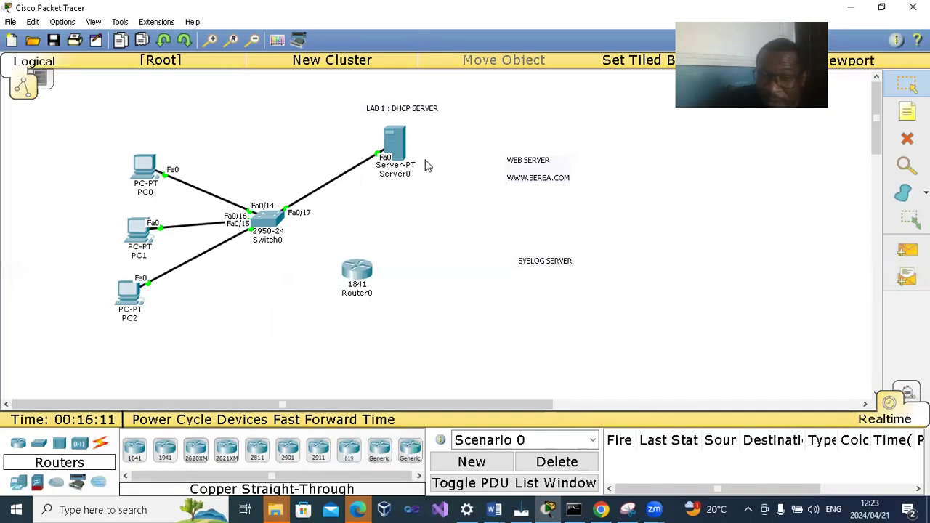
left_click_drag(550, 263, 498, 112)
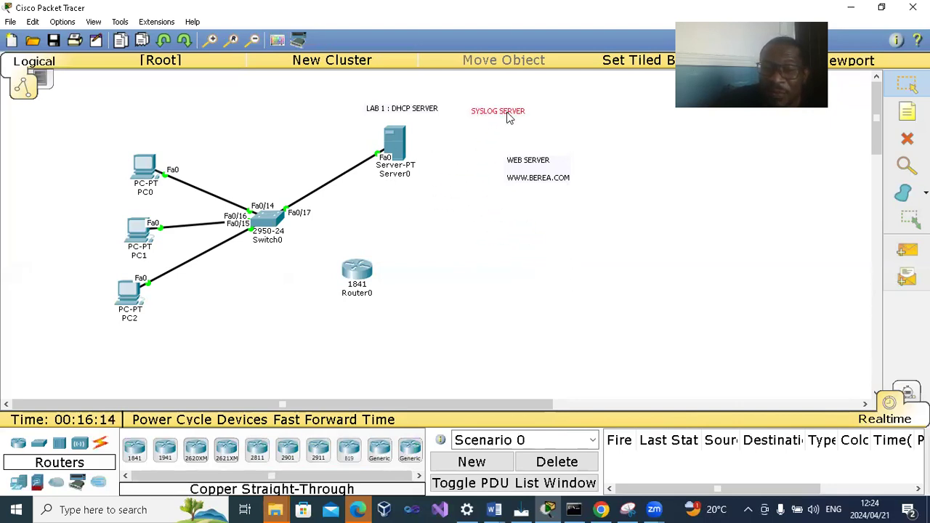
left_click(469, 268)
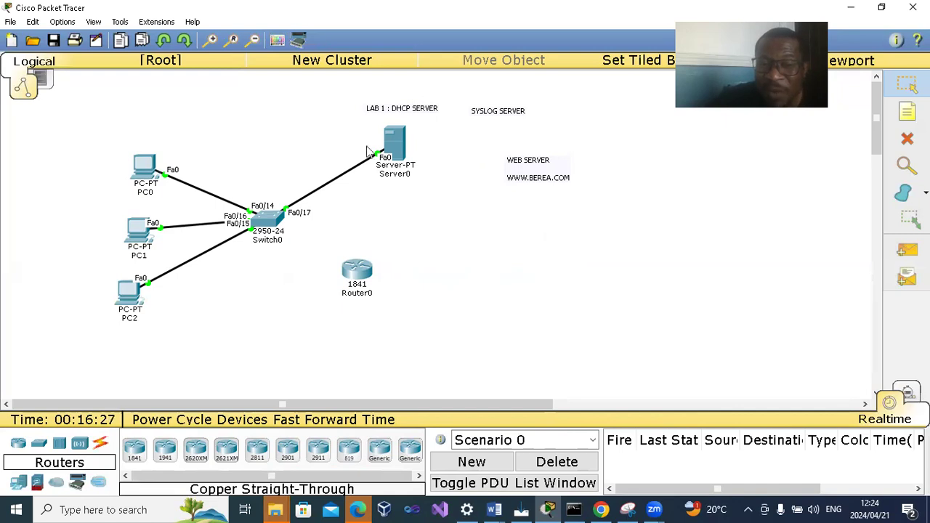
- Connect Switch0's FastEthernet0/11 to Router0's FastEthernet0/0 with a copper straight-through cable
left_click(98, 443)
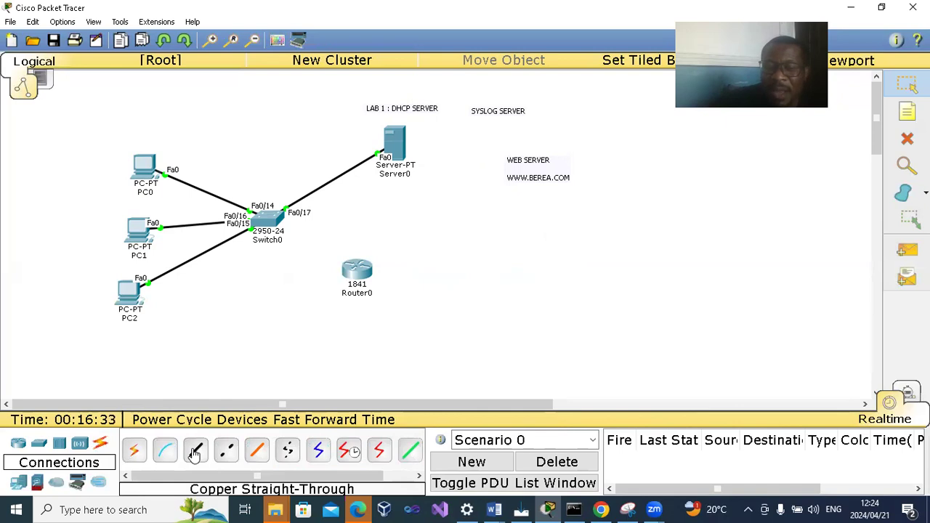
left_click(195, 453)
left_click(266, 216)
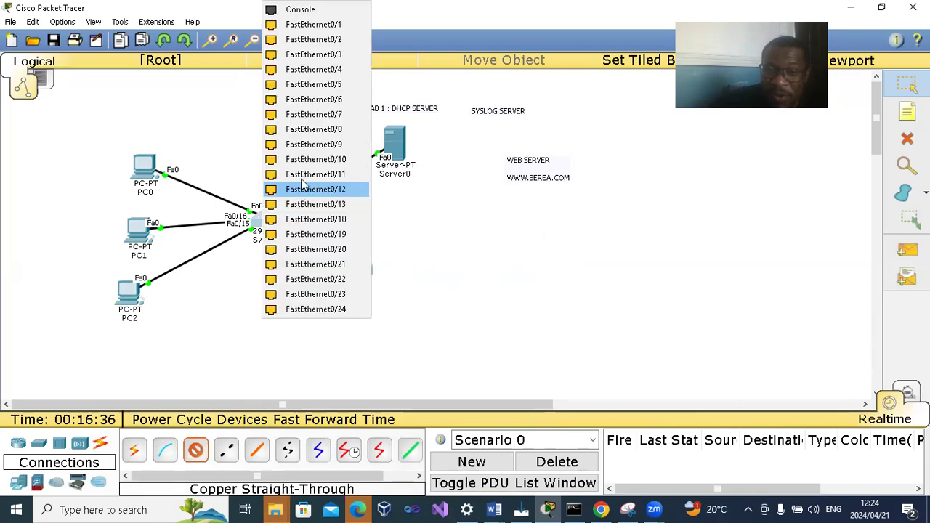
left_click(305, 175)
left_click(354, 273)
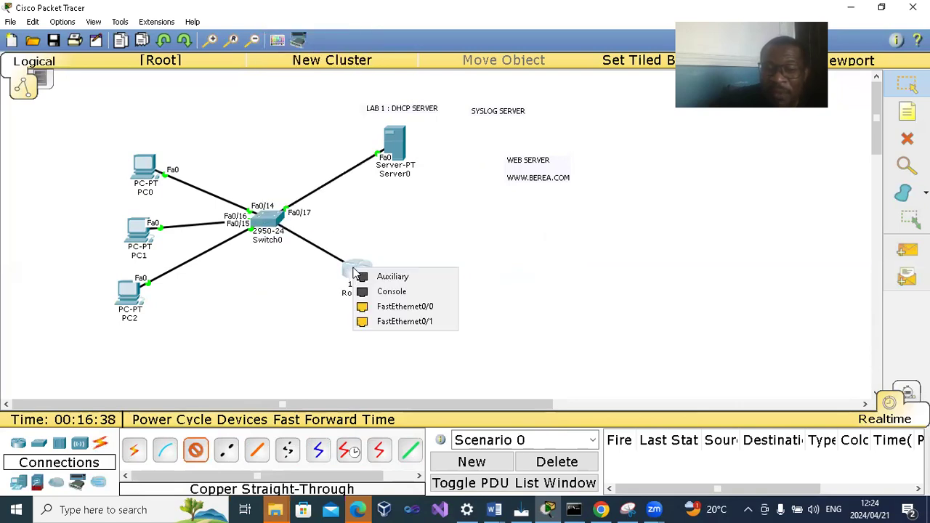
left_click(396, 307)
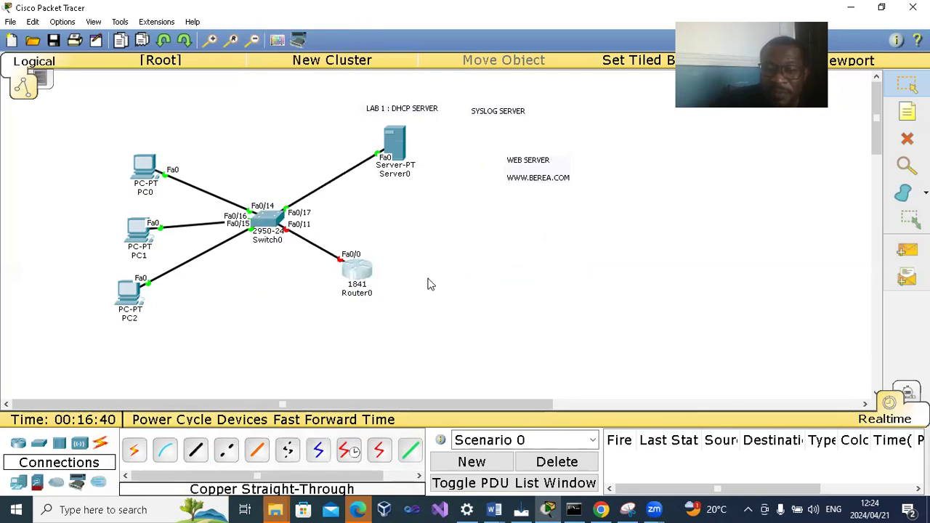
- Move Router0 farther away from Switch0 and add a generic laptop to the workspace, above and beyond the router
left_click_drag(357, 270, 608, 285)
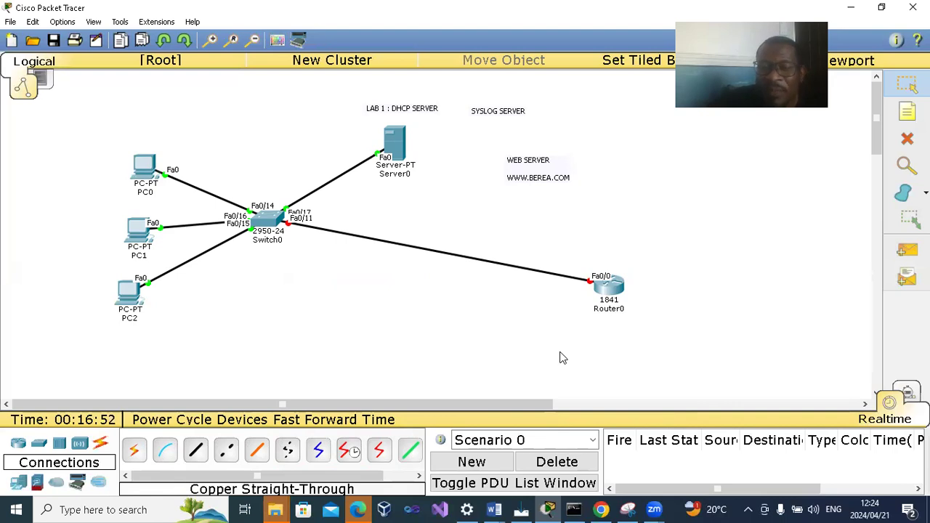
left_click(16, 483)
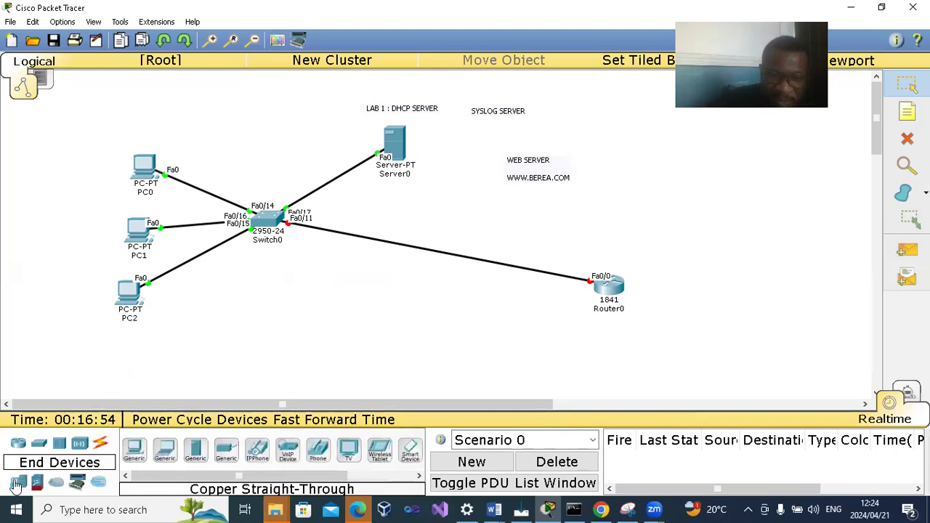
left_click_drag(165, 451, 753, 211)
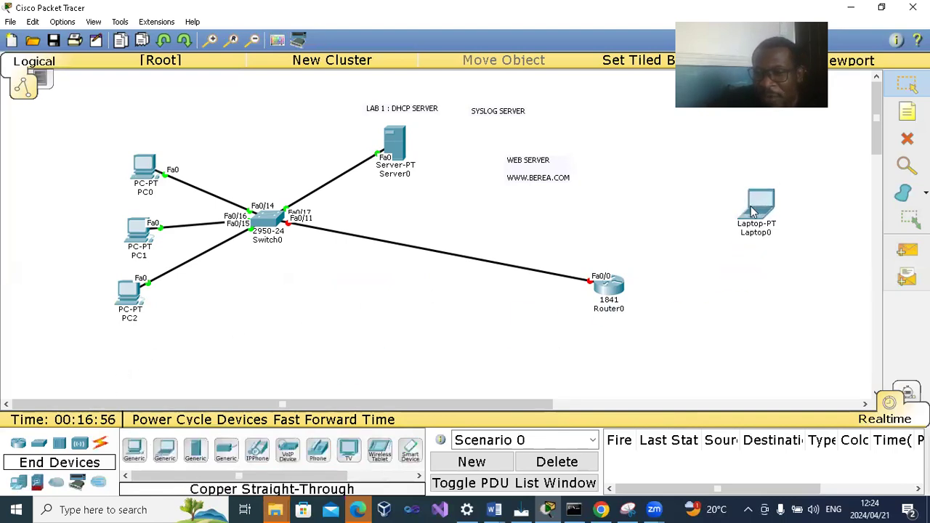
- Connect Laptop0's RS 232 port to Router0's Console port with a console cable
left_click(101, 445)
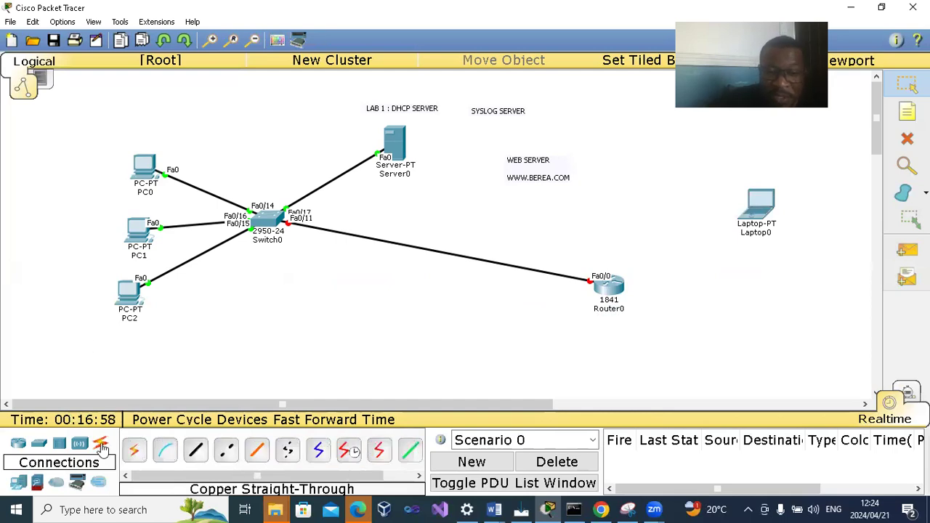
left_click(166, 452)
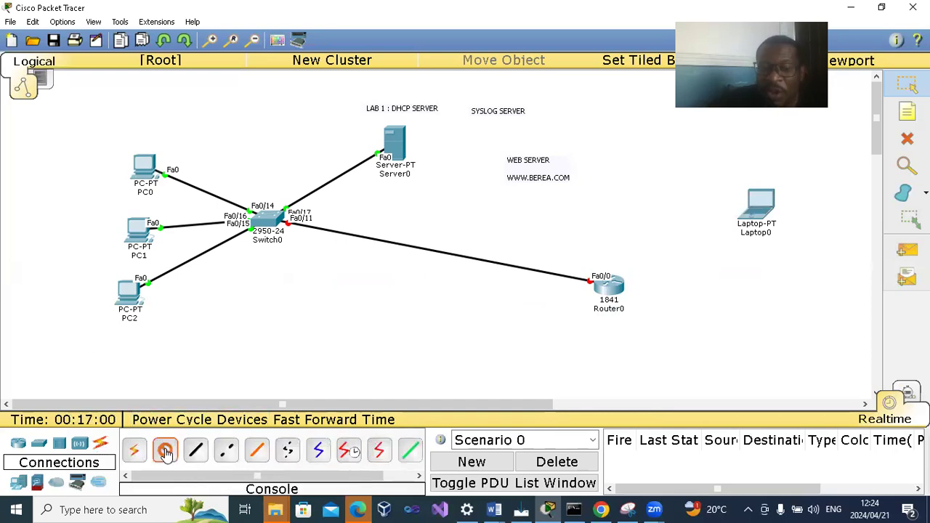
left_click(761, 203)
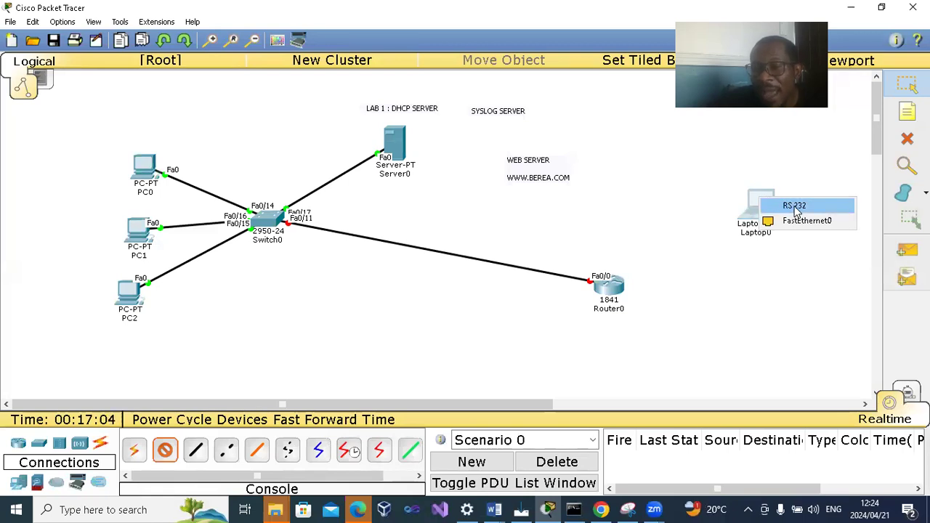
left_click(795, 207)
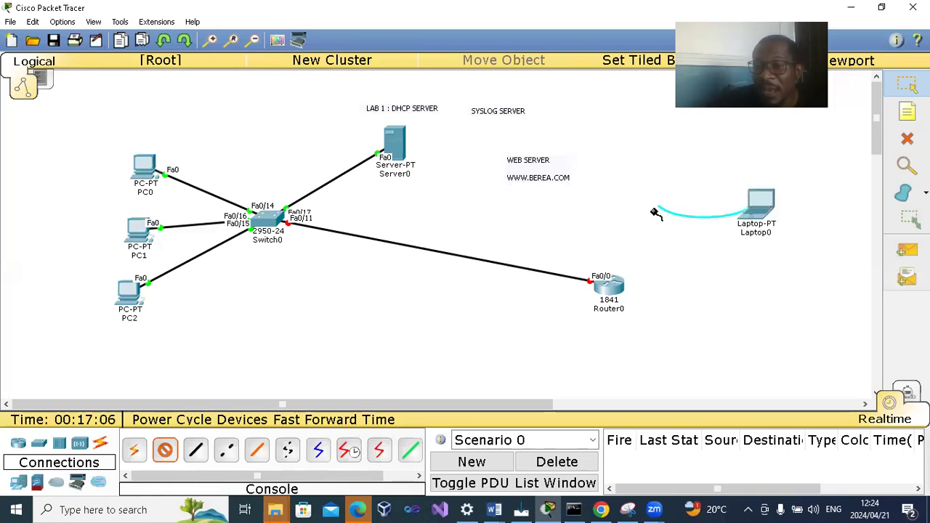
left_click(609, 285)
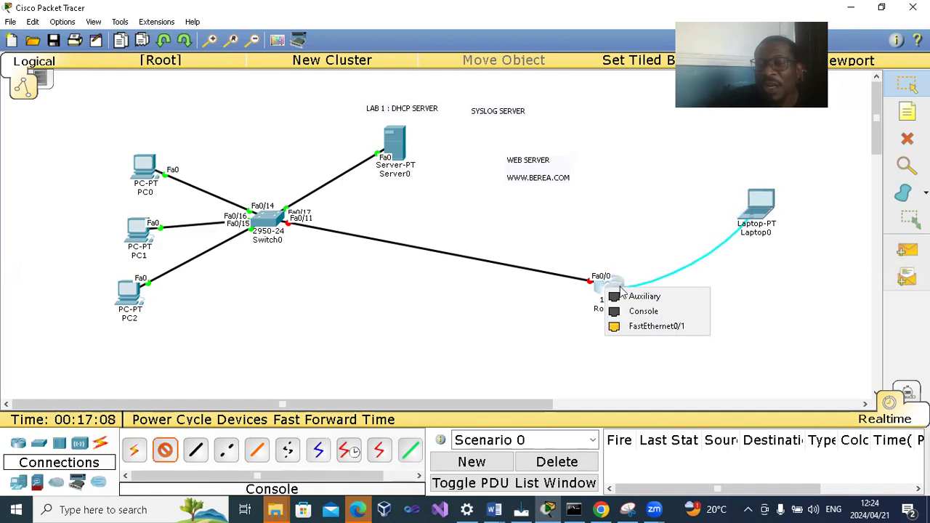
left_click(645, 310)
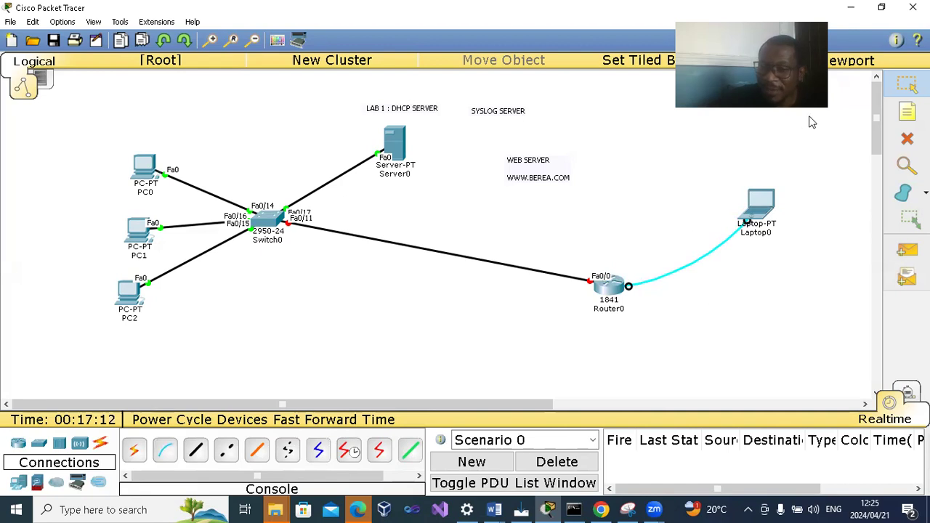
- Open a terminal session on Laptop0 with the default port settings and answer NO to the router's configuration dialog
left_click(760, 203)
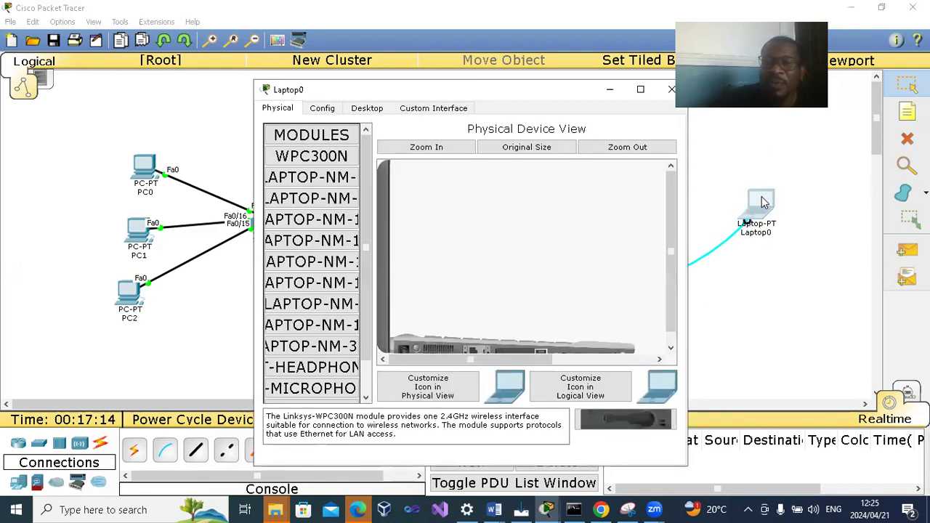
left_click(366, 109)
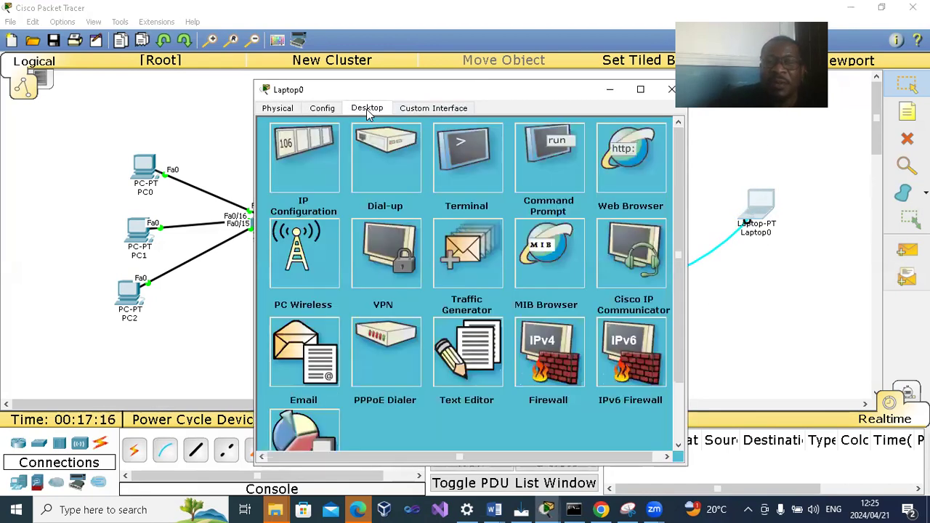
left_click(464, 184)
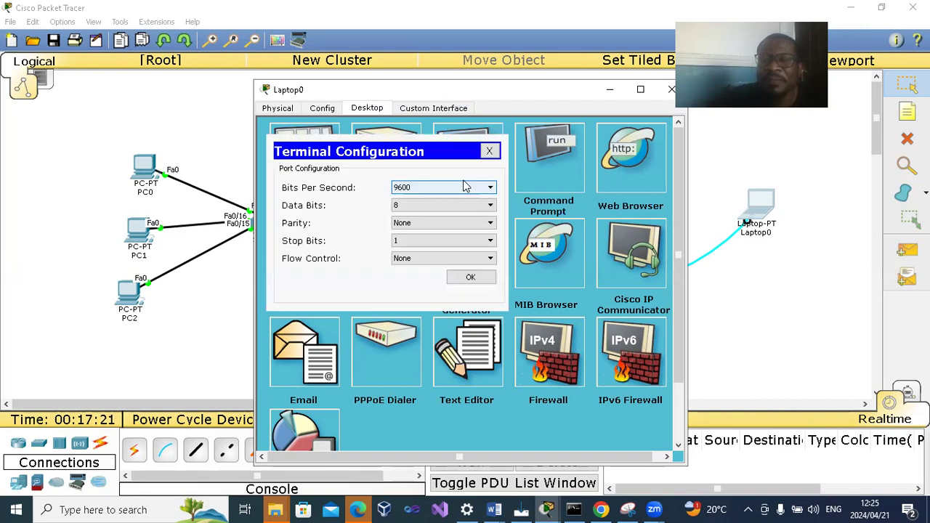
left_click(482, 277)
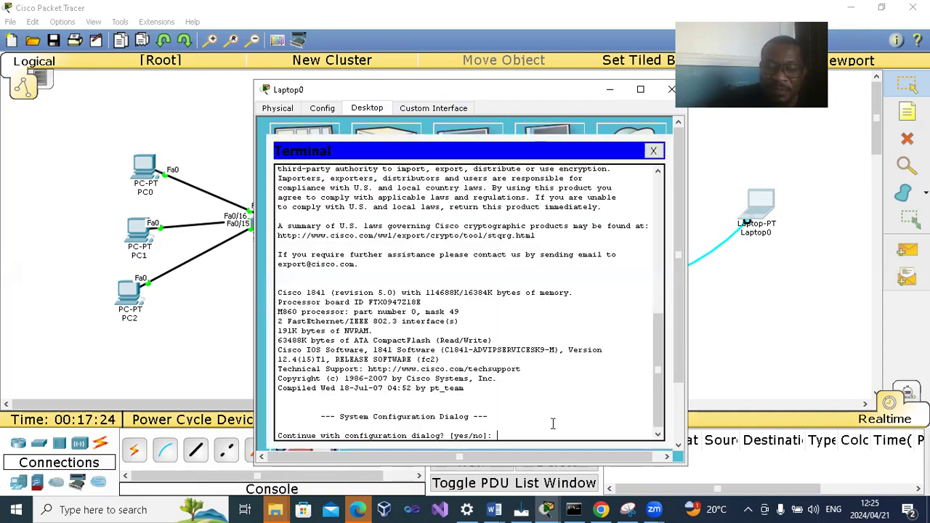
type("NO")
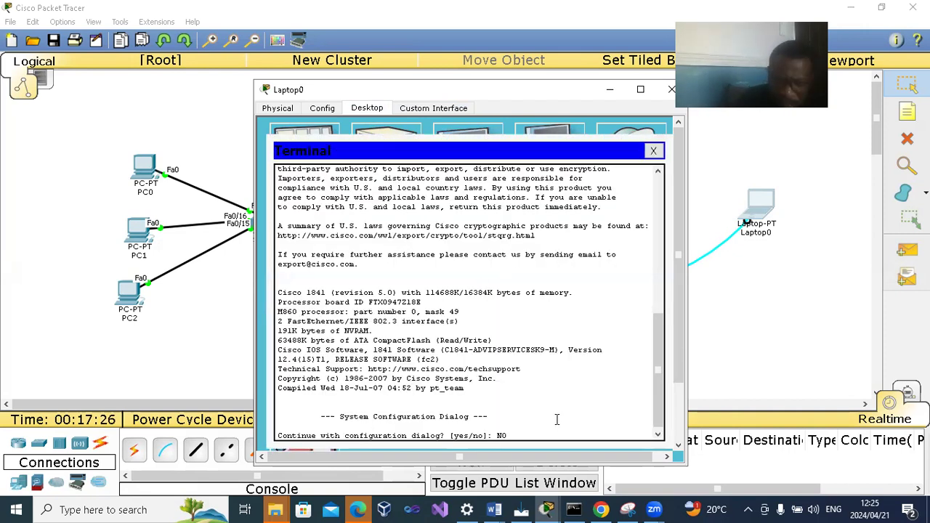
key("Return")
key("Return")
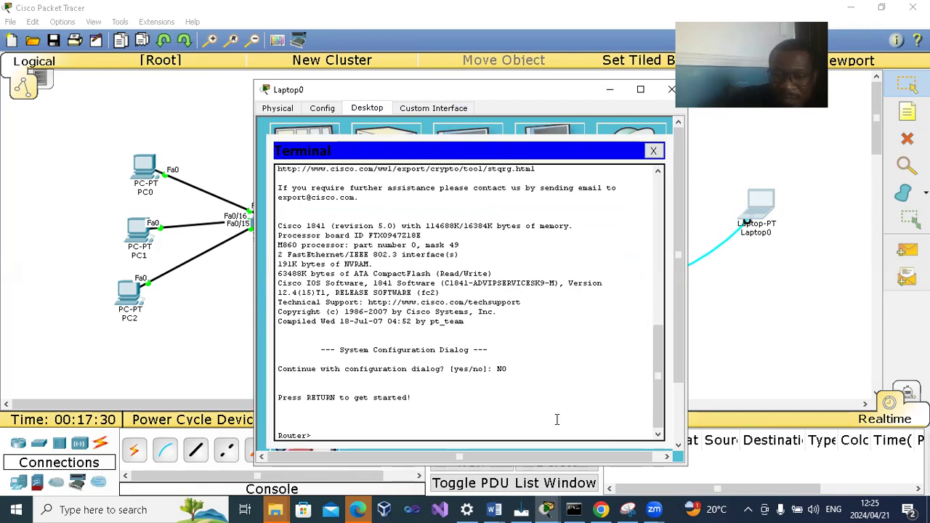
- Enlarge Laptop0's window and enter global configuration mode on the router with ENABLE and CONFIGURE TERMINAL
left_click(640, 91)
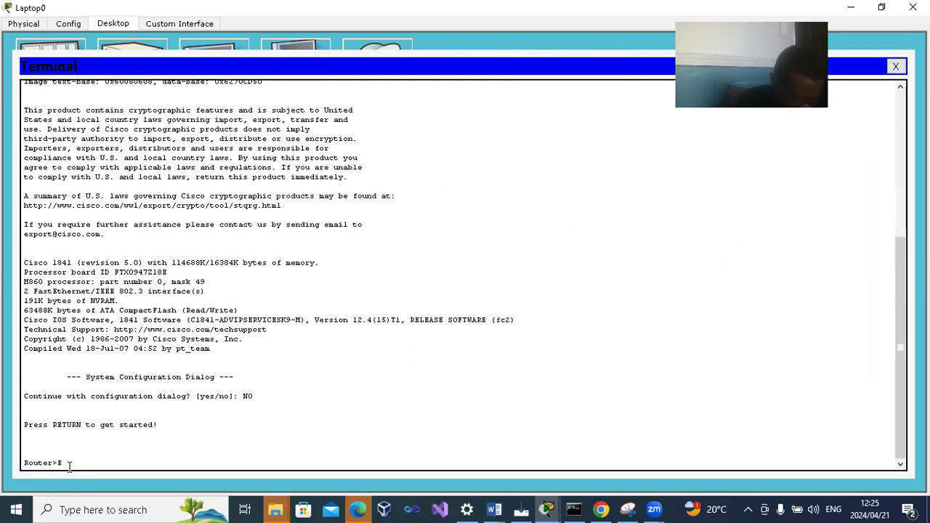
type("E")
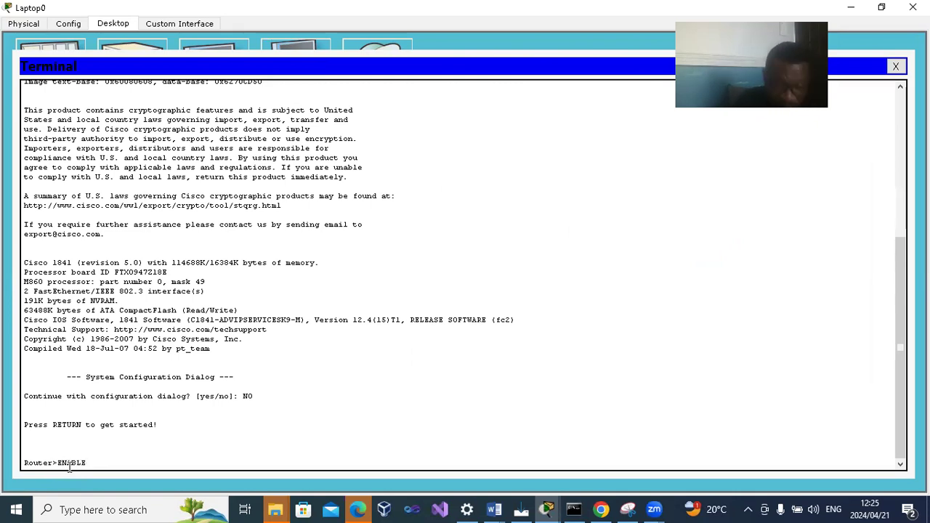
key("Return")
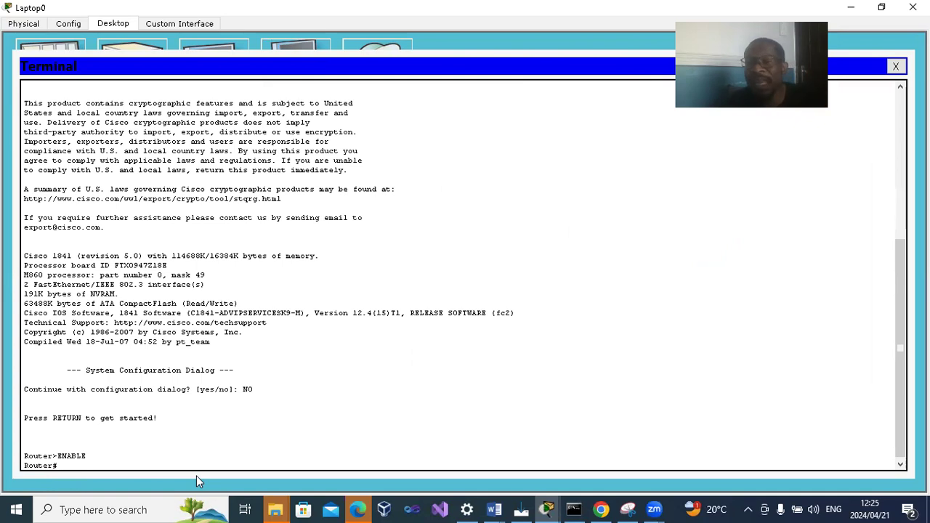
type("CONFIGURE TERMINAL")
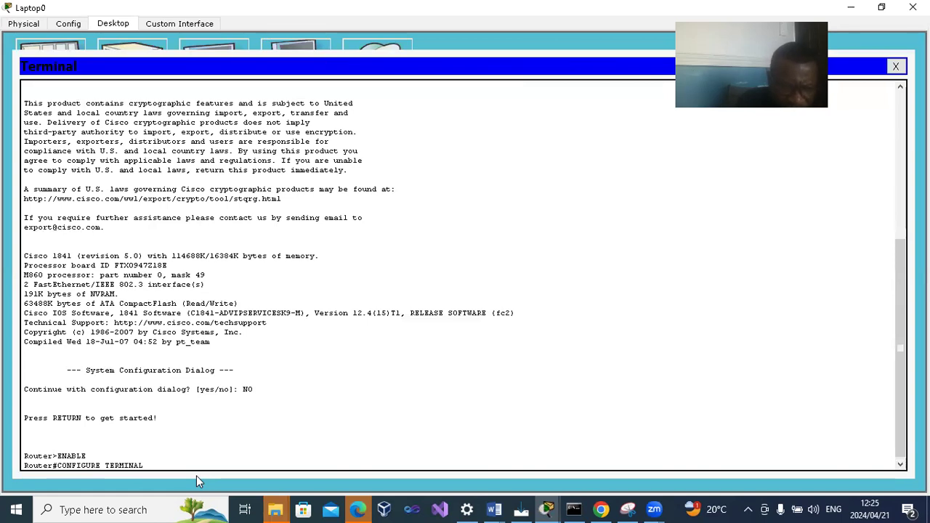
key("Return")
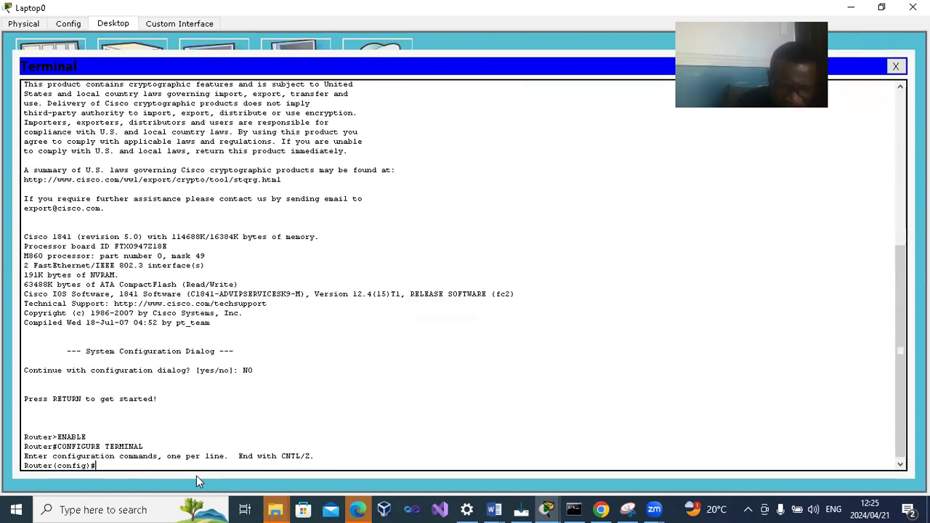
- Restore and move Laptop0's window to reveal the router, and bring up INTERFACE FA0/0 with NO SHUTDOWN
left_click(881, 7)
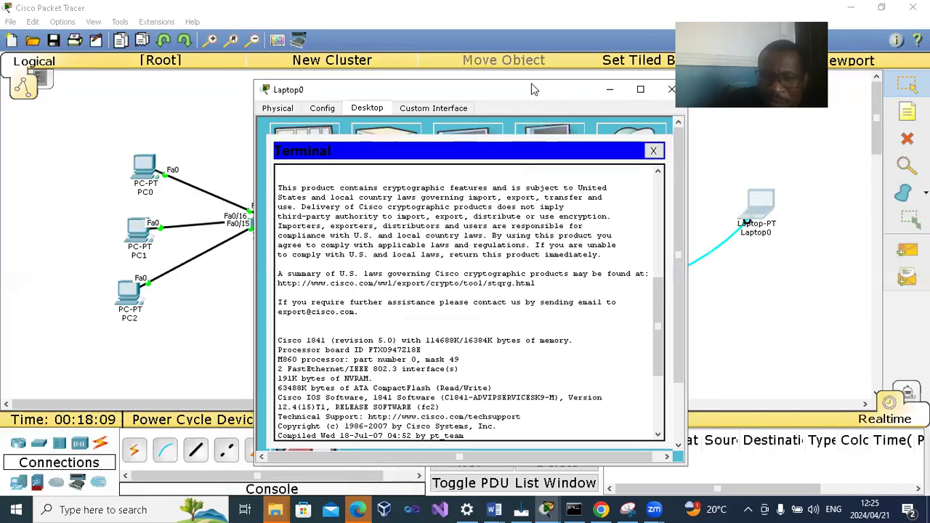
left_click_drag(552, 90, 431, 64)
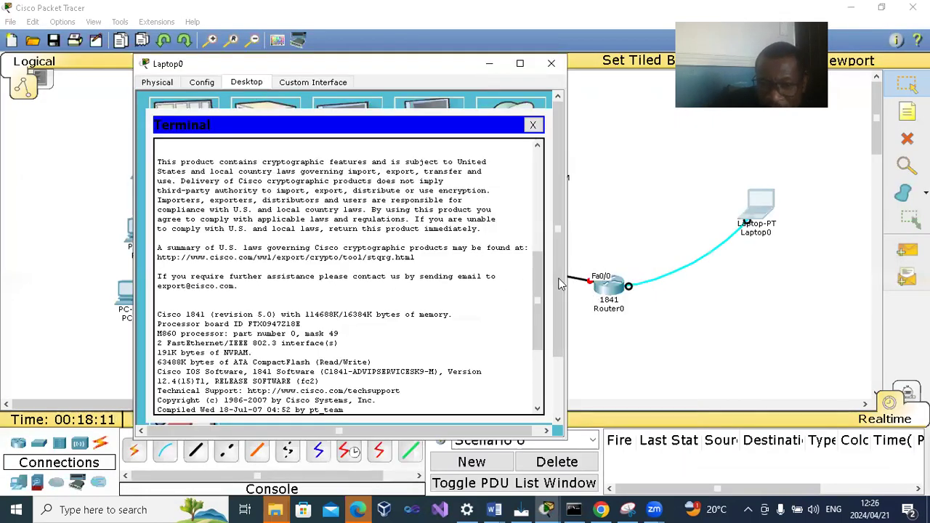
scroll(371, 407, "down", 5)
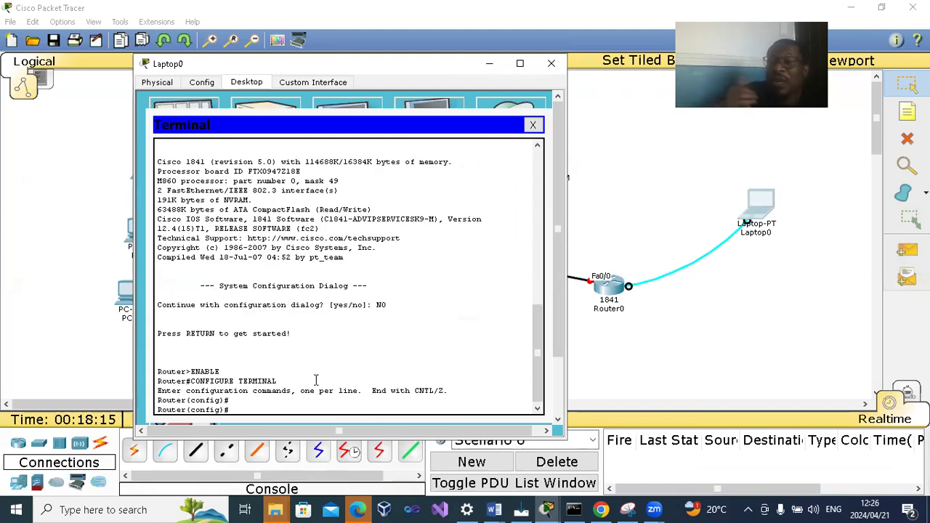
type("TERFA")
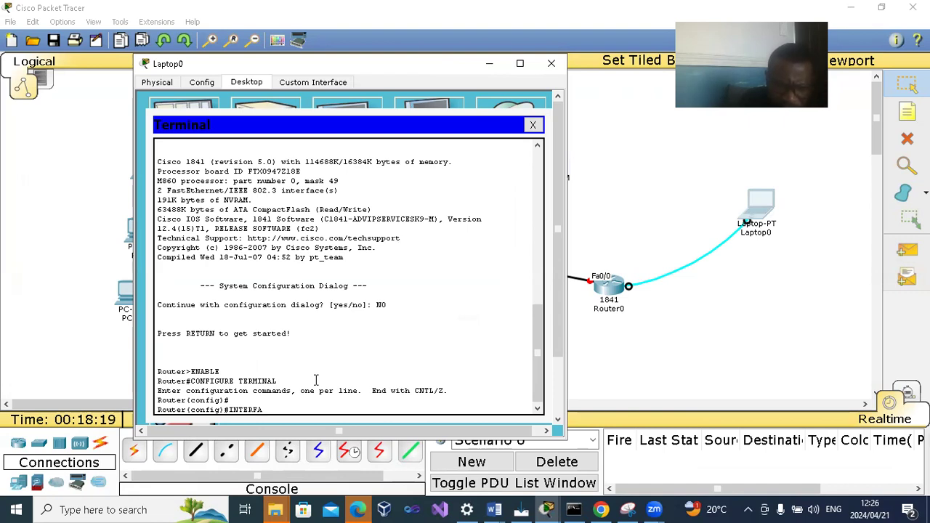
type("CE FA0/0")
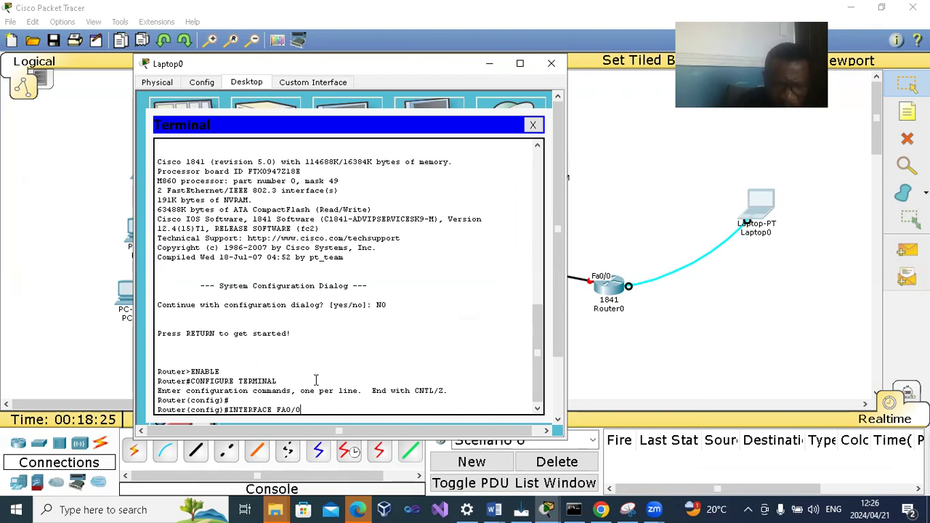
key("Return")
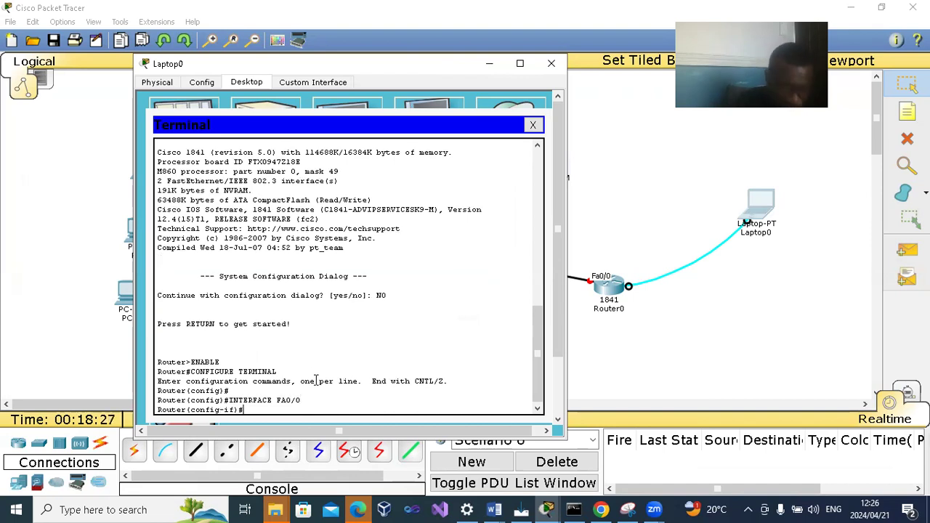
type("NO SHUTDOWN")
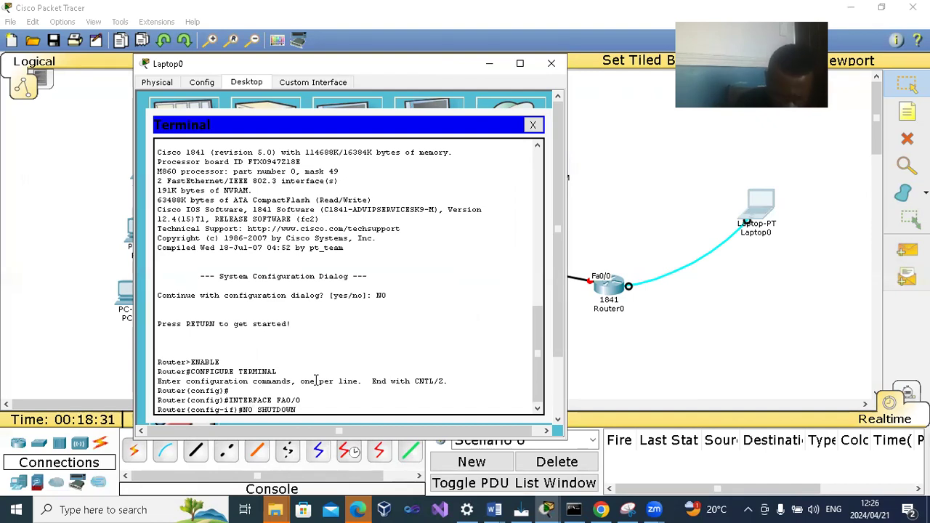
key("Return")
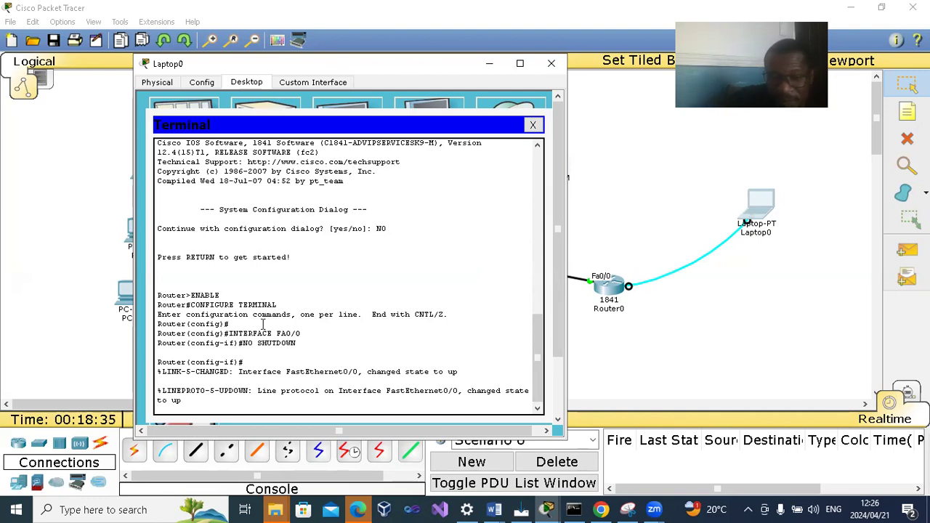
key("Return")
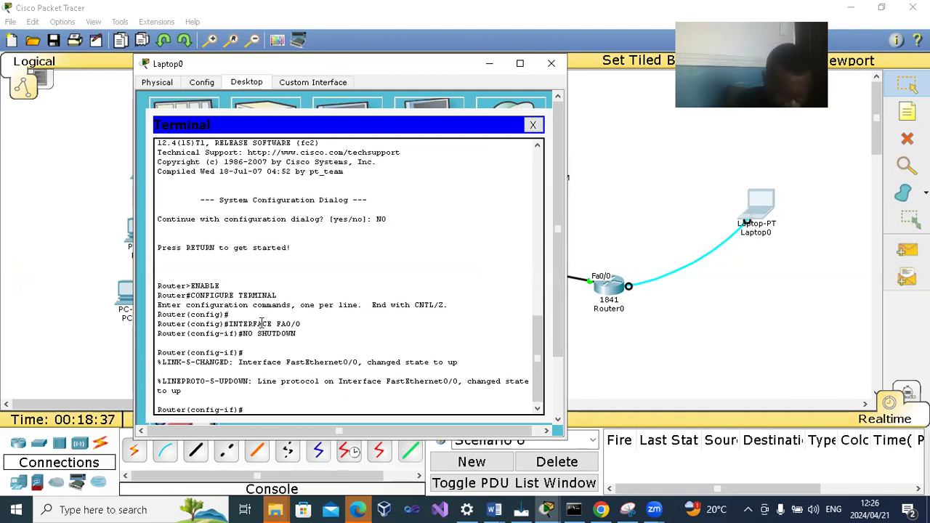
- Assign the router's FA0/0 interface the IP address 192.168.1.10 with subnet mask 255.255.255.0
type("IP")
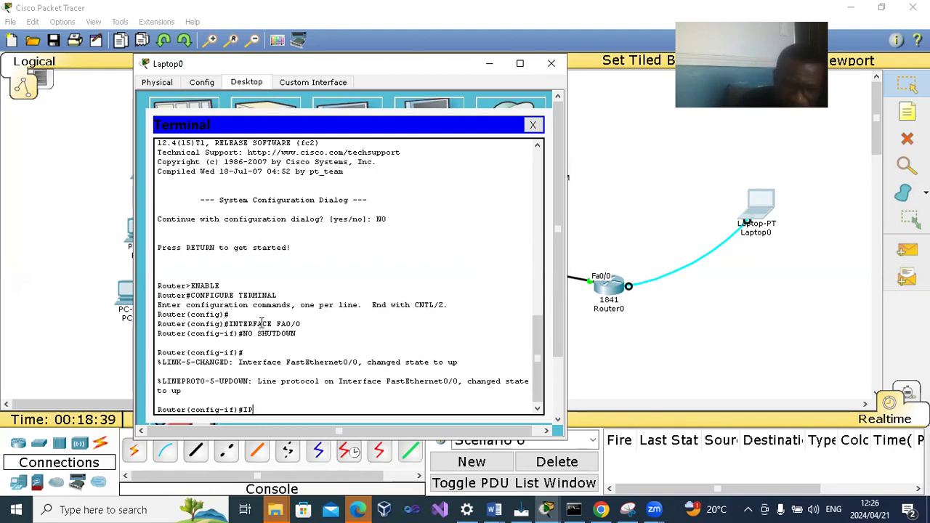
type(" ADDRESS 19")
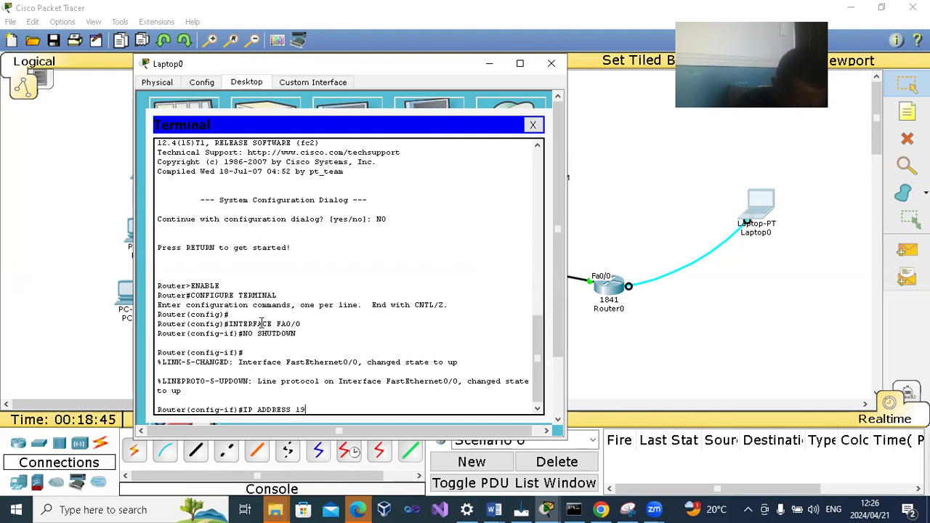
type("2.168.")
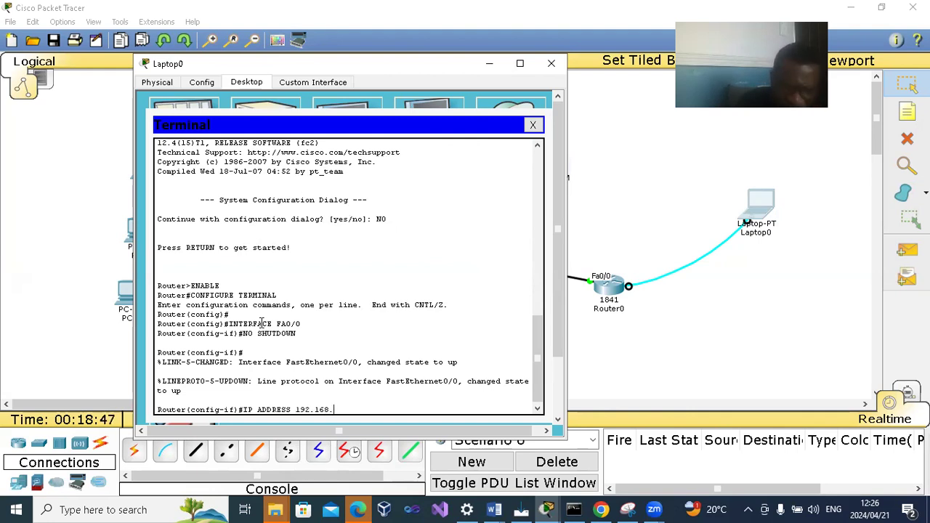
type("1.1")
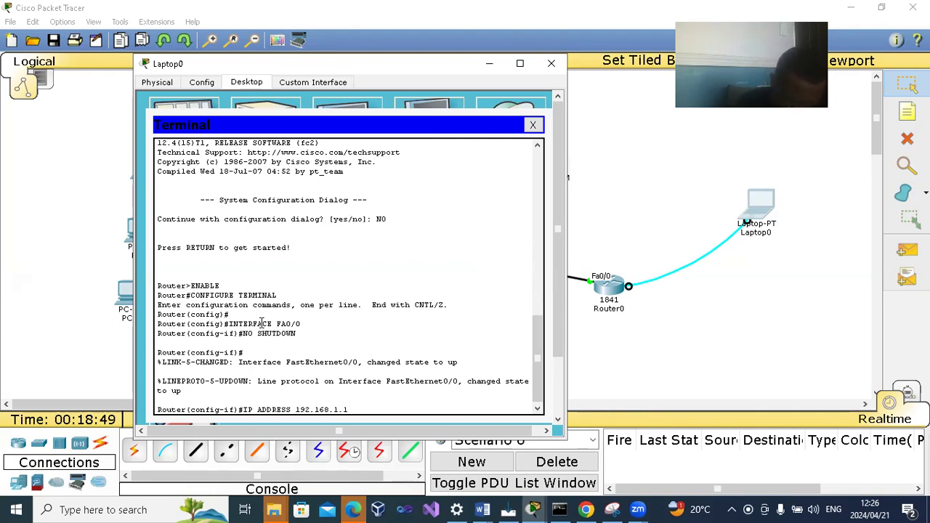
type("0 2")
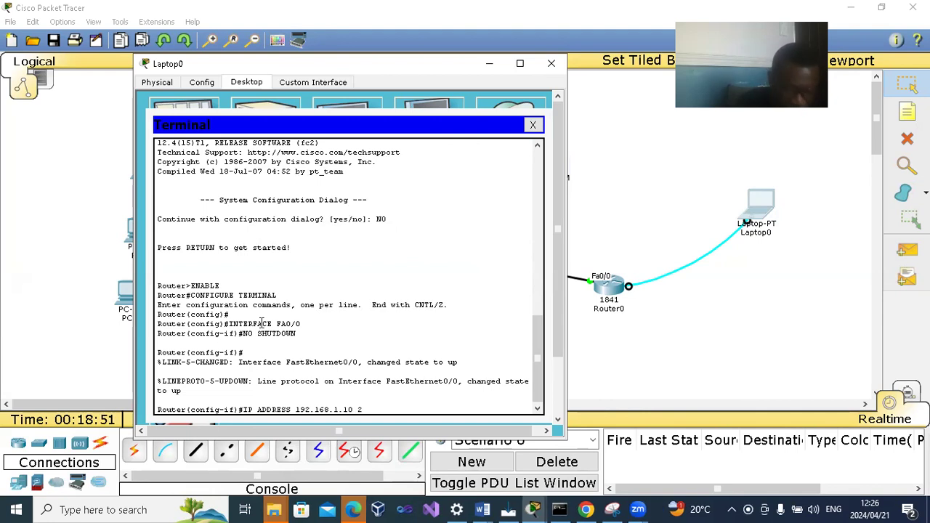
type("55.255.255.0")
key("Return")
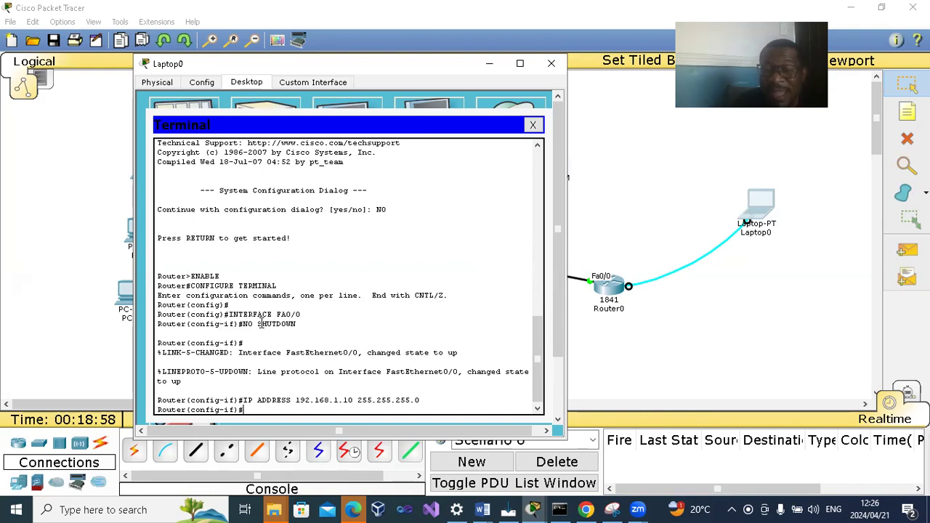
- Save the router's running configuration with DO WRITE and leave FA0/0 interface configuration mode with EXIT
type("DO WRITE")
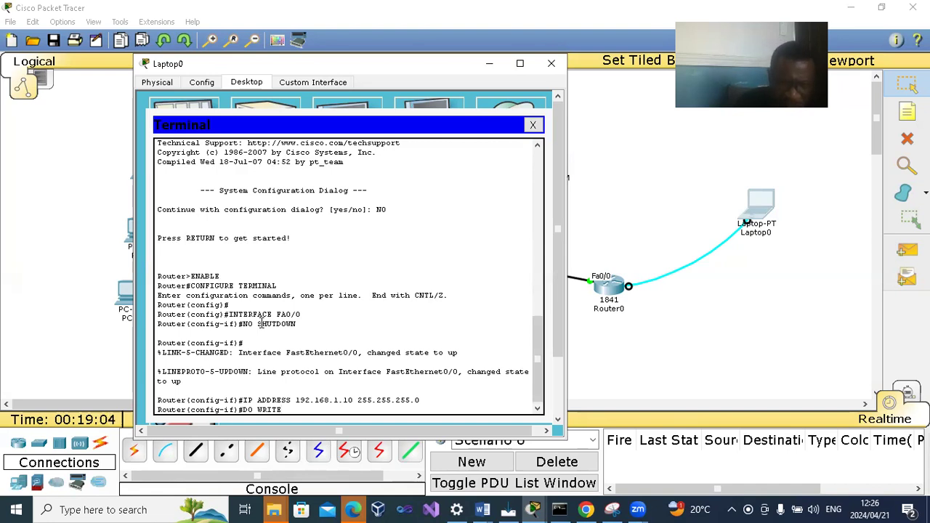
key("Return")
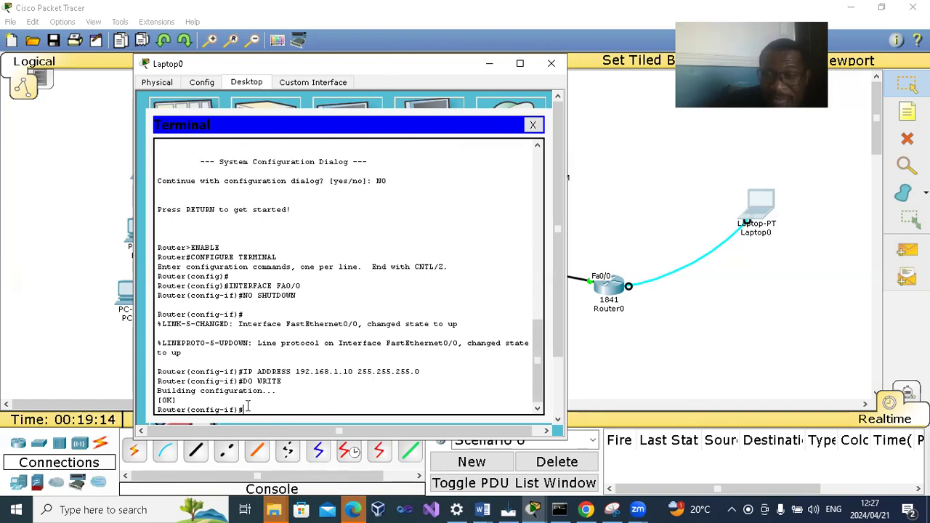
type("EXIT")
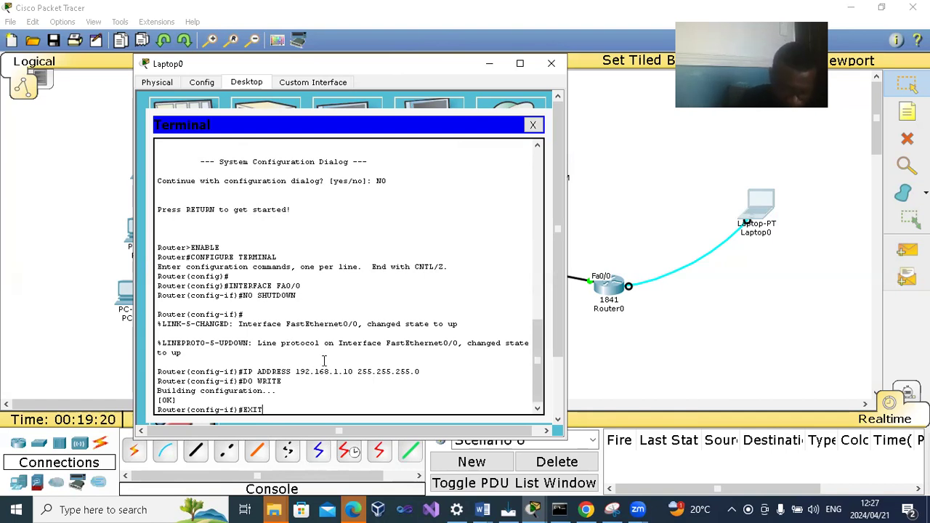
key("Return")
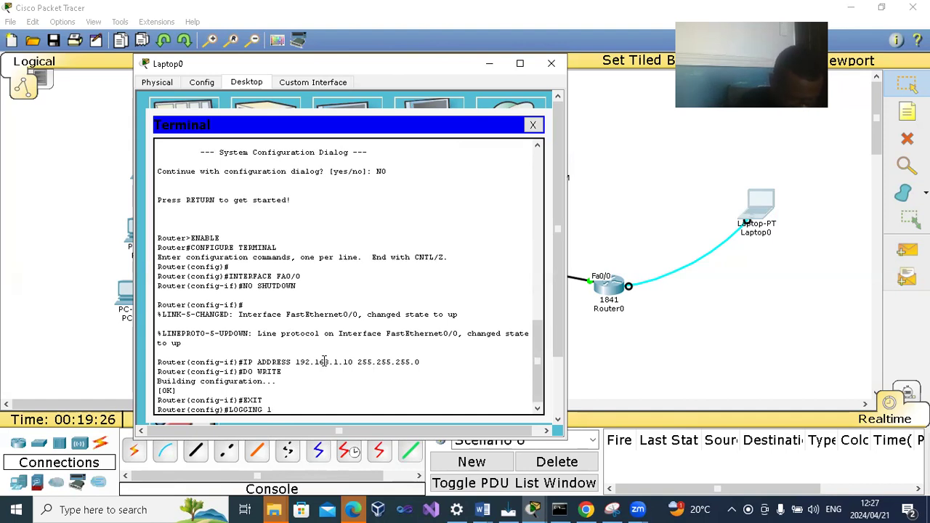
- Direct the router's syslog messages to the server with LOGGING 192.168.1.1, save with DO WRITE, and close Laptop0's window
type("LOGGING 192.168.1.1")
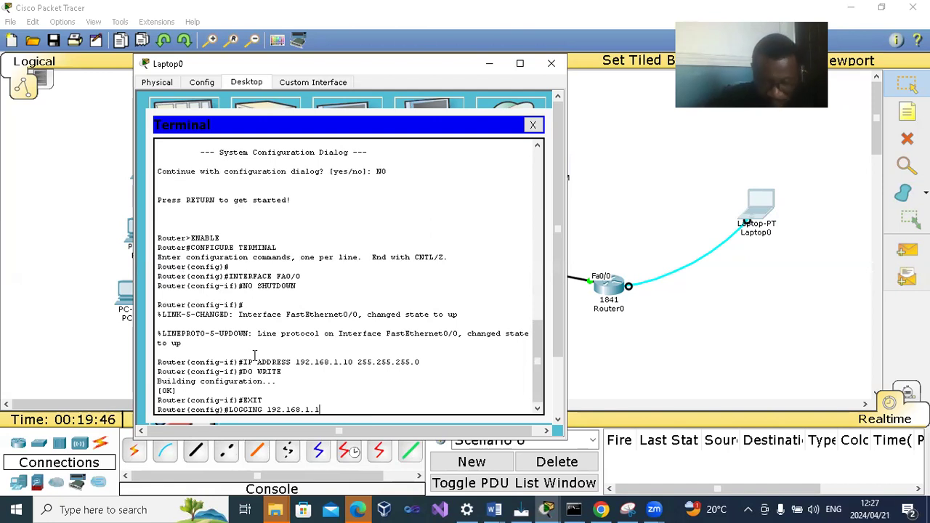
key("Return")
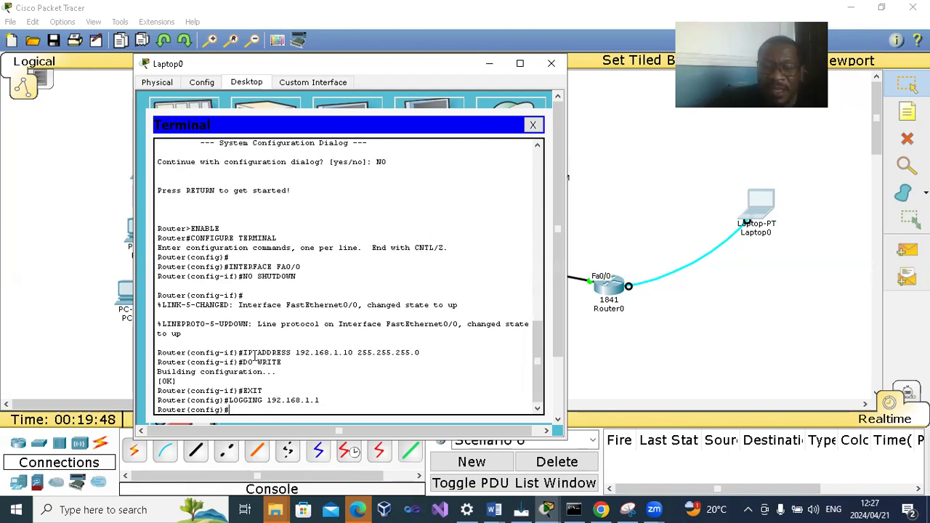
type("DO WRITE")
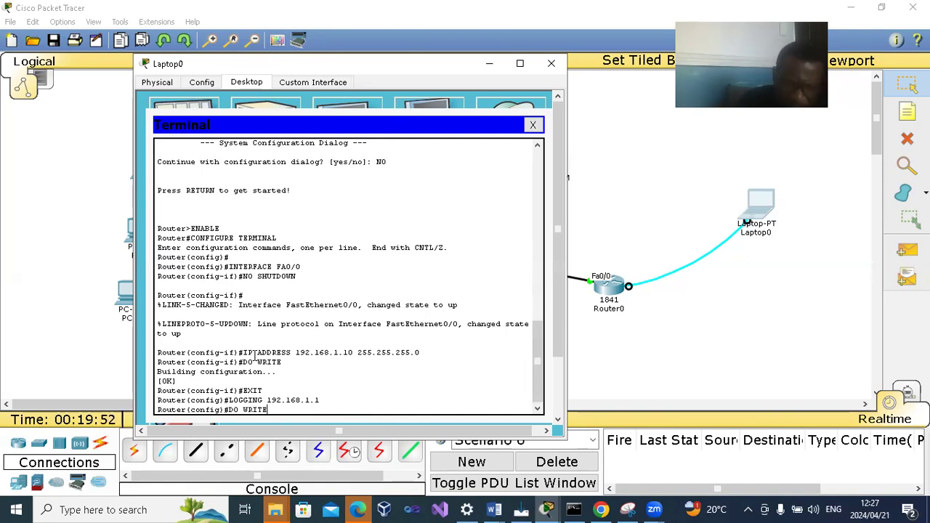
key("Return")
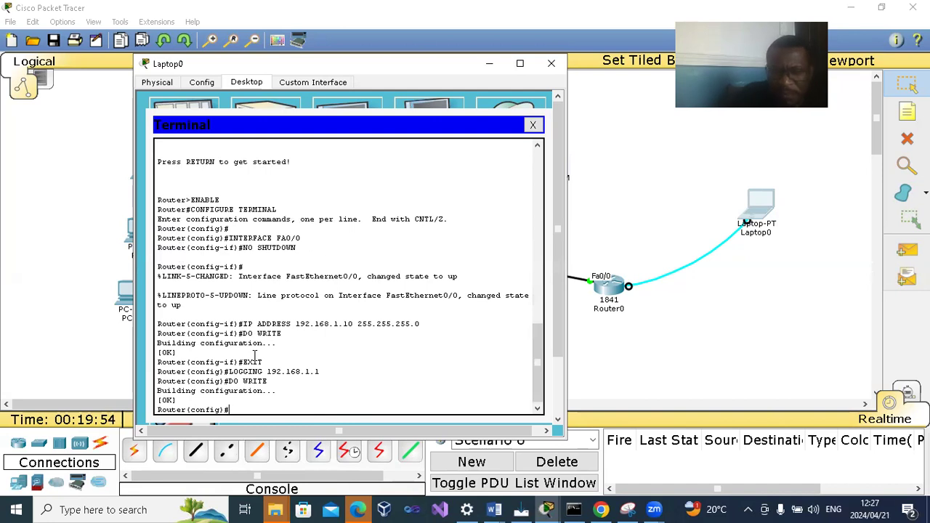
left_click(552, 64)
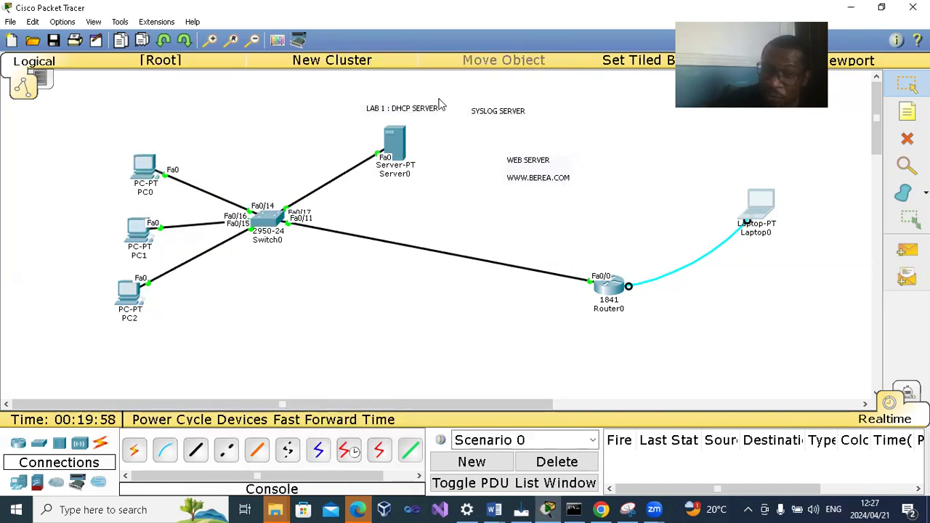
- Inspect Server0's syslog service, toggling it off and on, and close the server's window
left_click(396, 140)
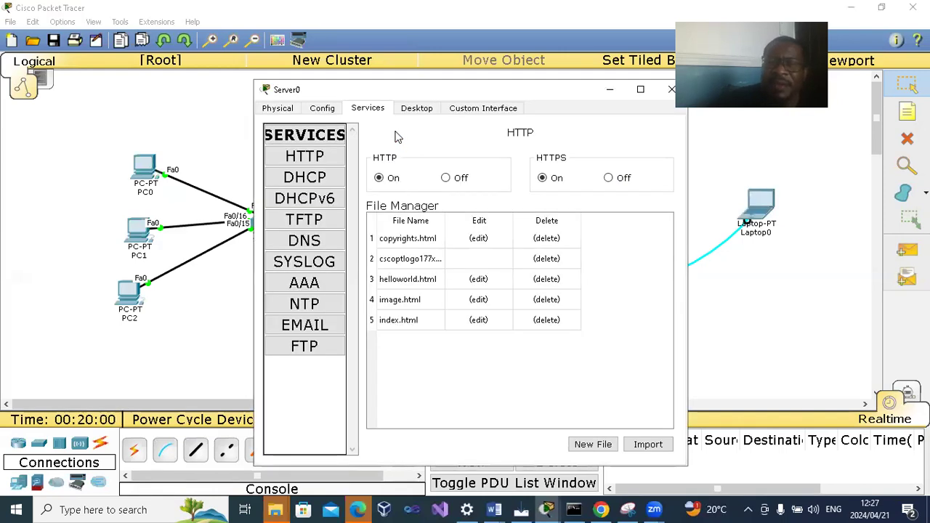
left_click(303, 265)
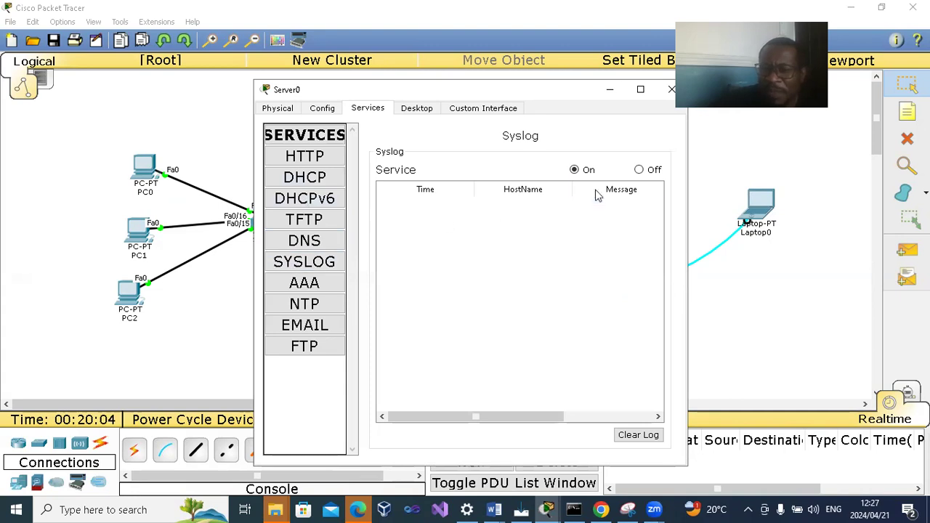
left_click(639, 169)
left_click(575, 170)
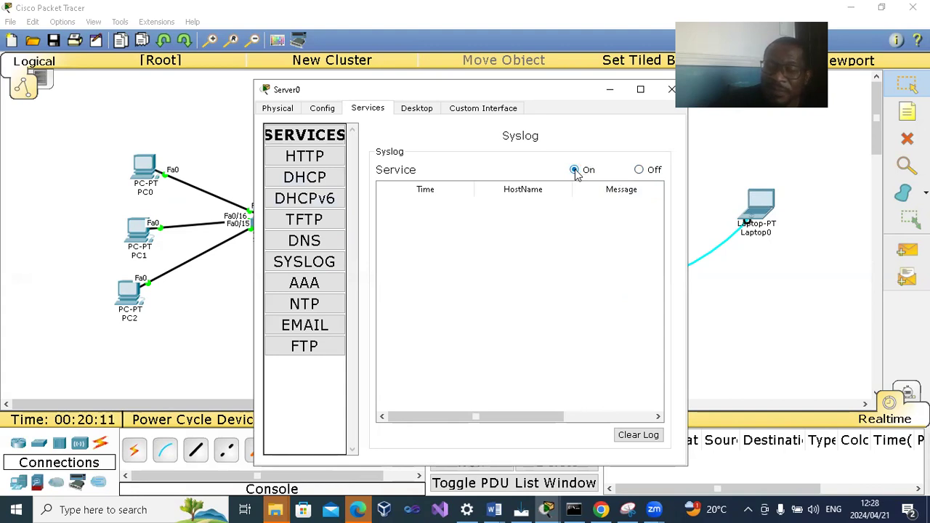
left_click(638, 170)
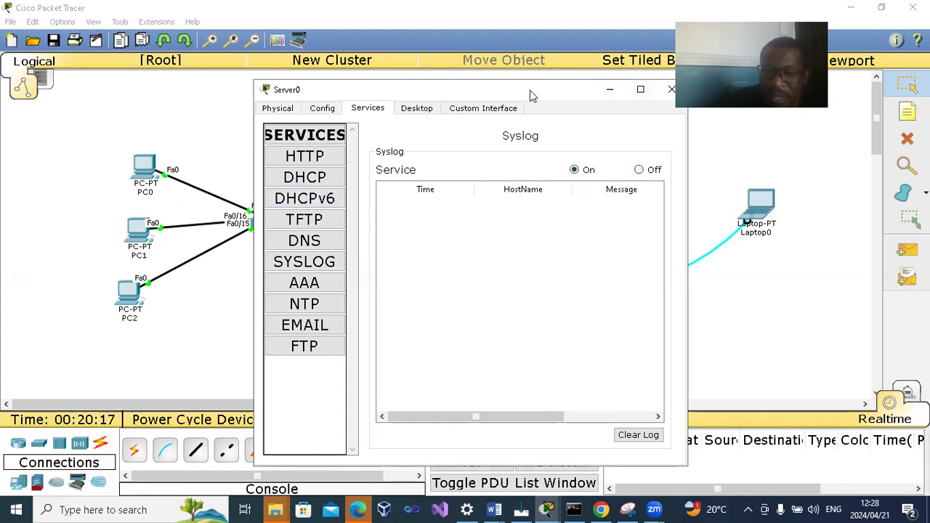
left_click_drag(473, 91, 465, 92)
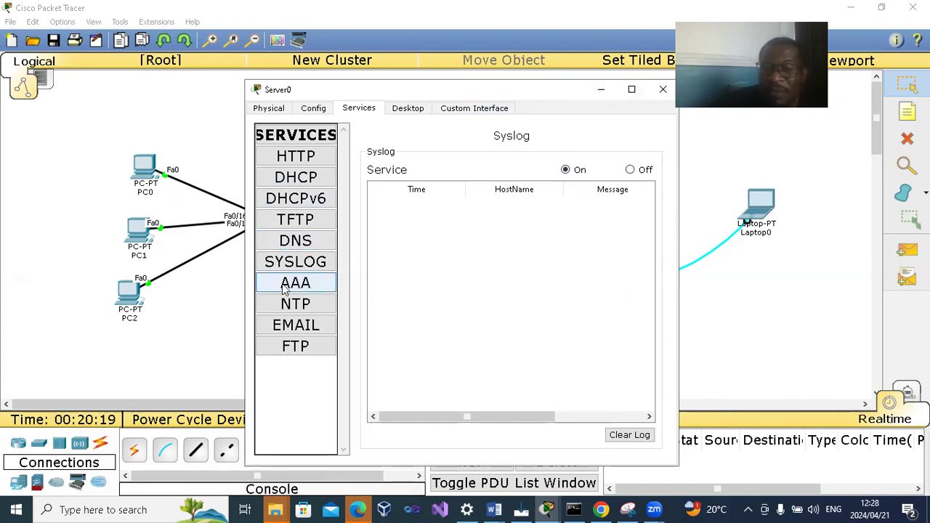
left_click(663, 89)
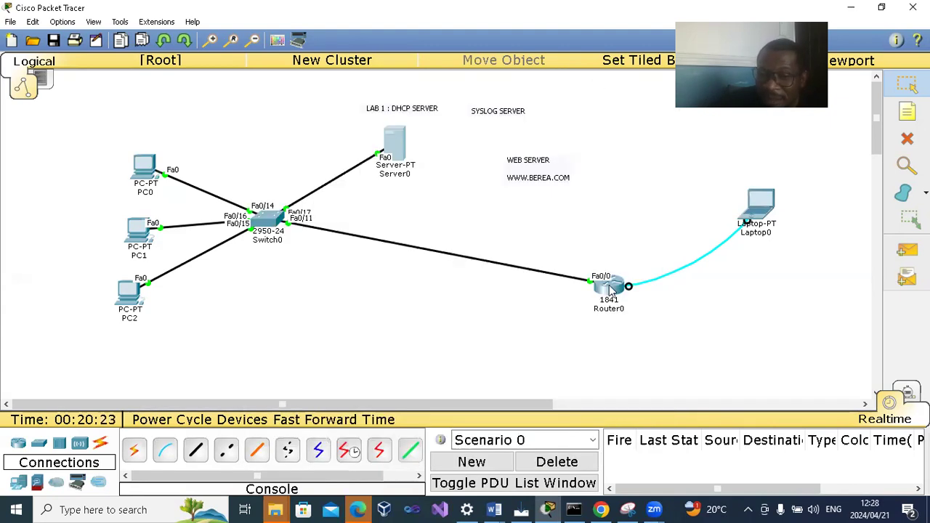
- Check Server0's syslog message list for router entries and minimize the server's window
left_click(392, 146)
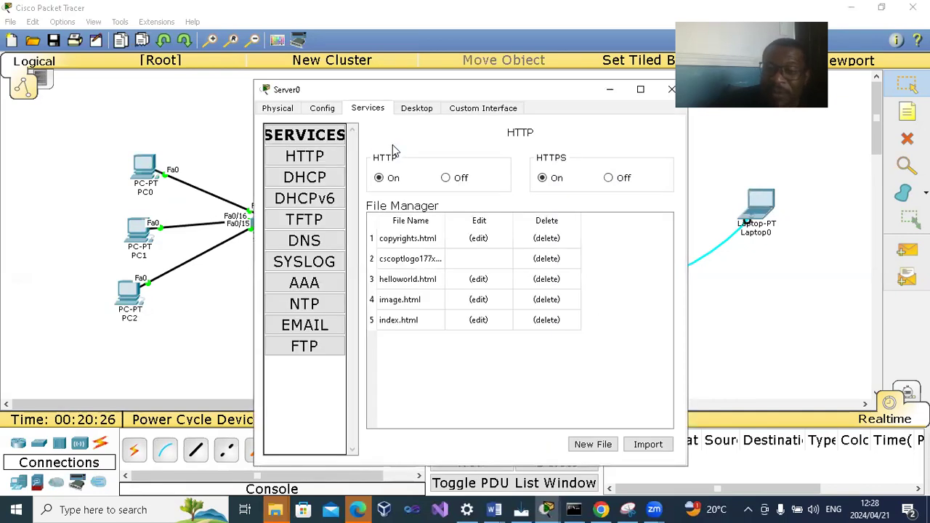
left_click(325, 269)
left_click_drag(467, 414, 440, 407)
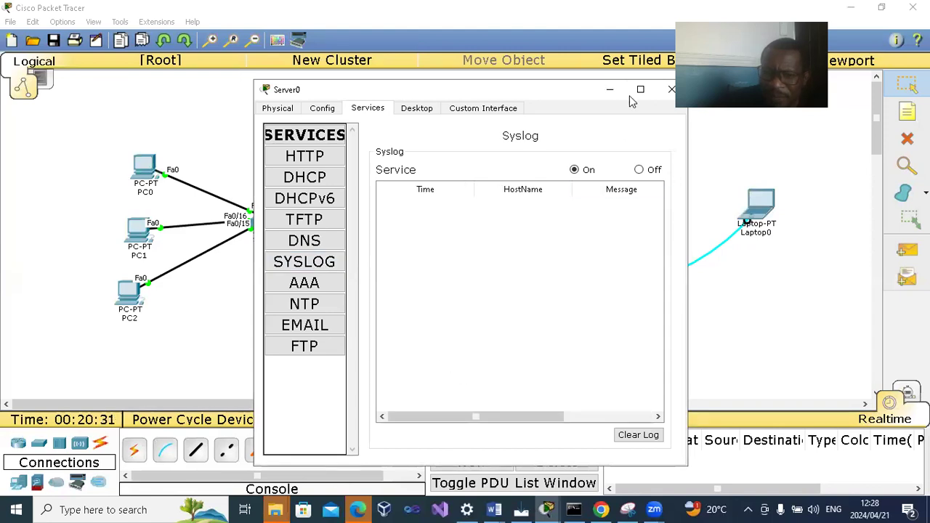
left_click(606, 91)
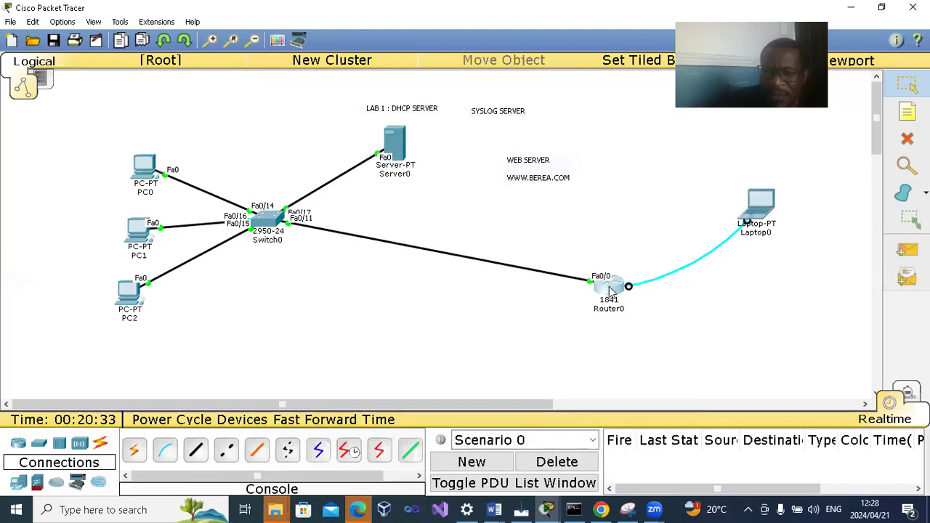
- Reopen the router's console session from Laptop0's Terminal with the default port settings
left_click(610, 285)
left_click(671, 89)
left_click(759, 204)
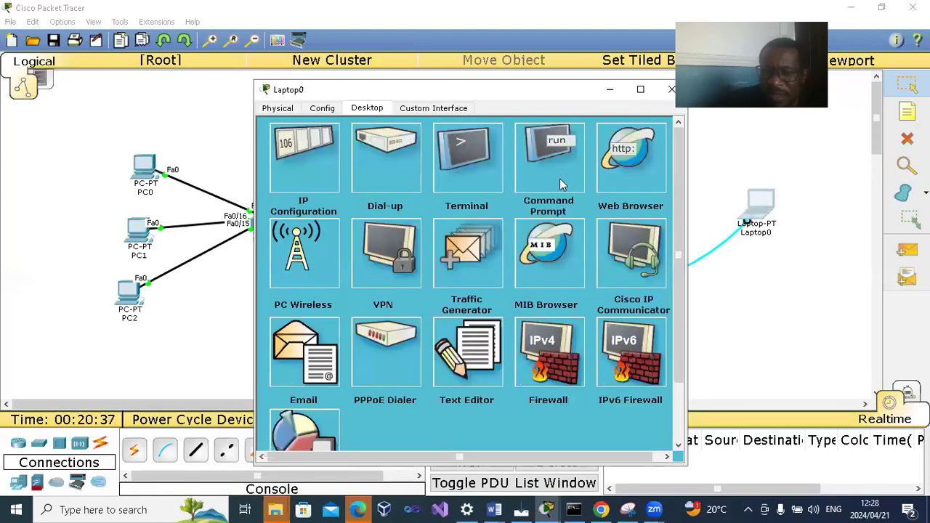
left_click(479, 173)
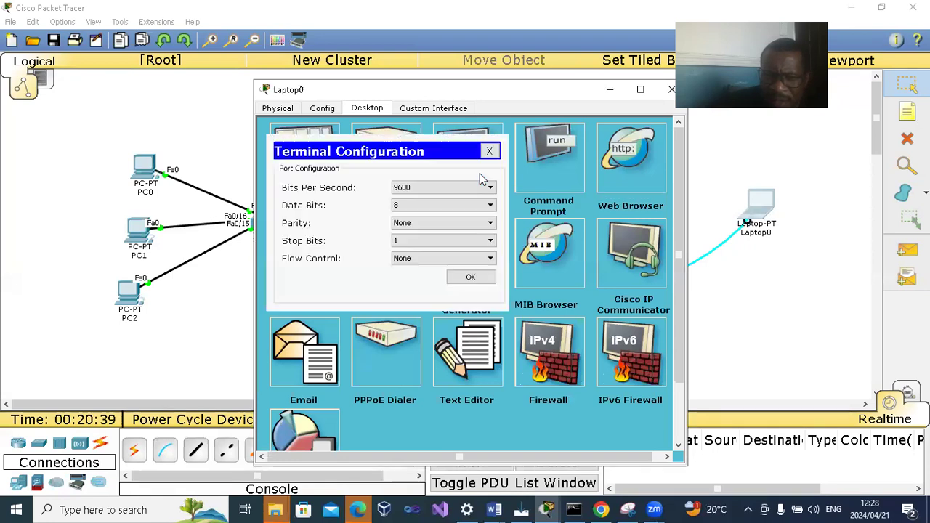
left_click(472, 277)
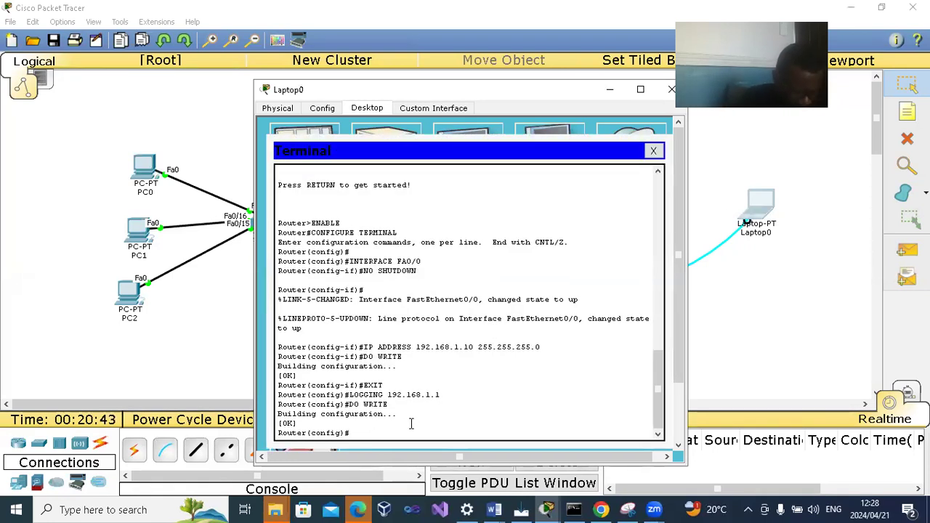
- Enable the router's second Ethernet interface with INT FA0/1 and NO SHUT, and return to the topology
type("I")
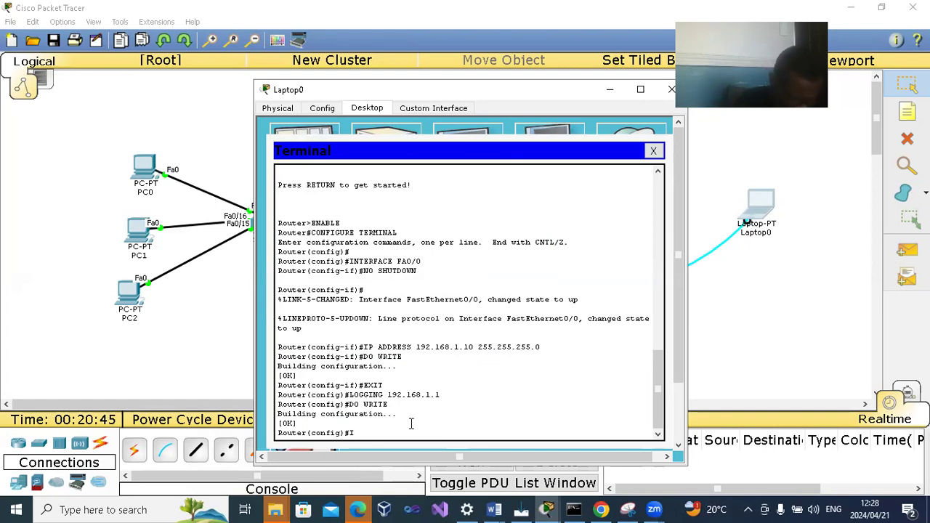
type("NT FA0/1")
key("Return")
type("NO SHUT")
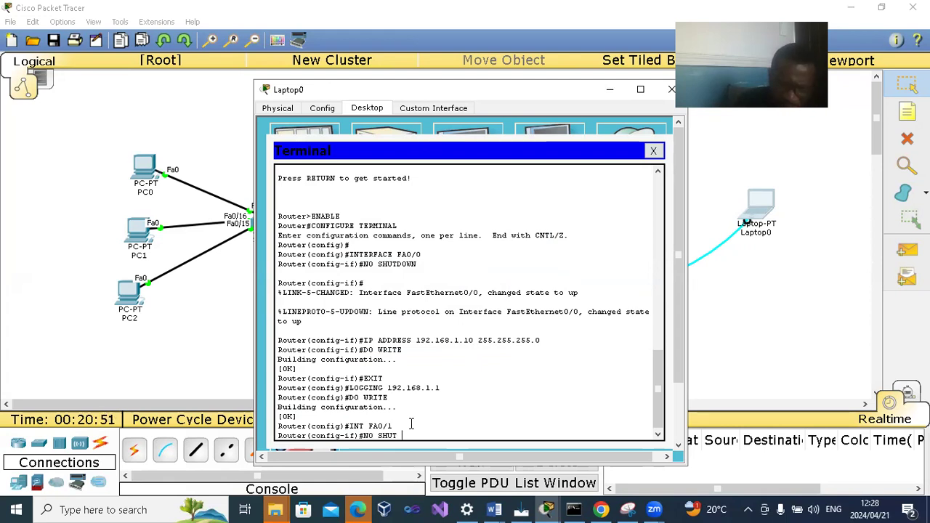
key("Return")
key("Return")
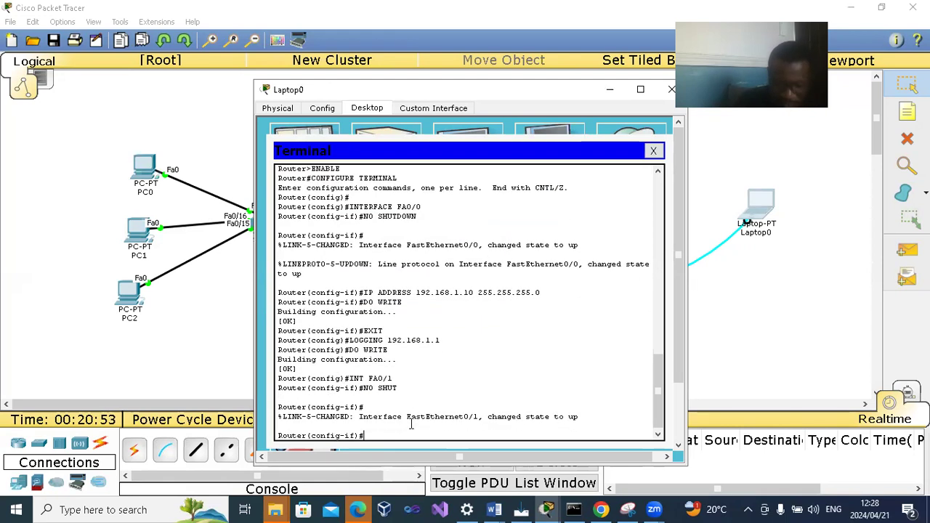
left_click(769, 333)
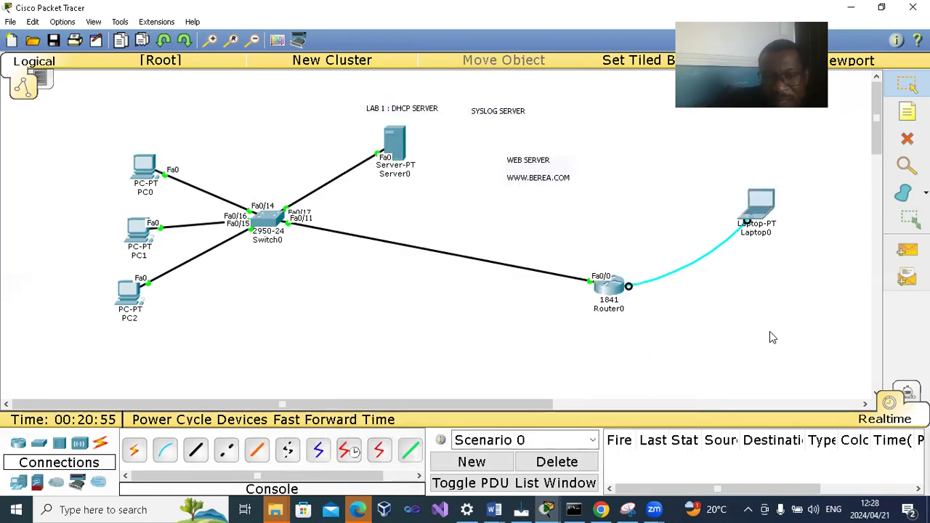
- Toggle Server0's syslog service off and on, look through the log columns for router messages, and close the server's window
left_click(393, 142)
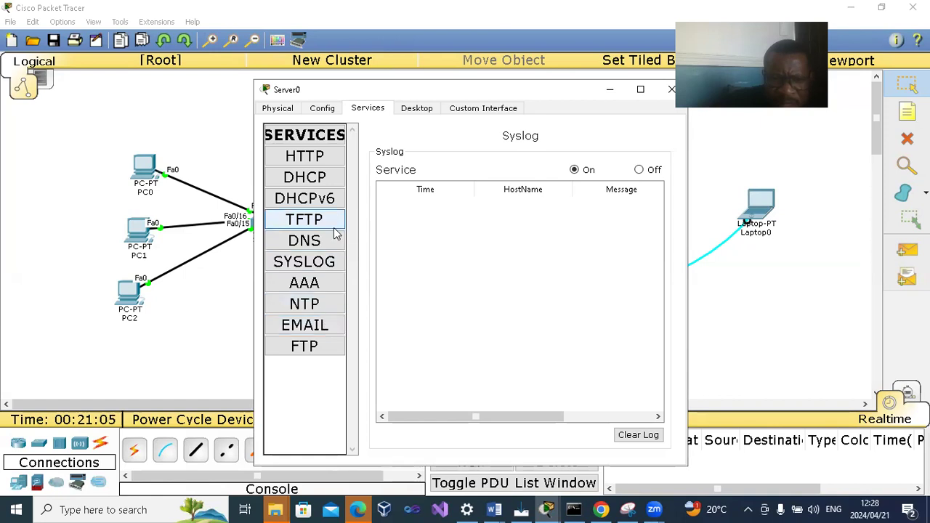
left_click(639, 169)
left_click(573, 170)
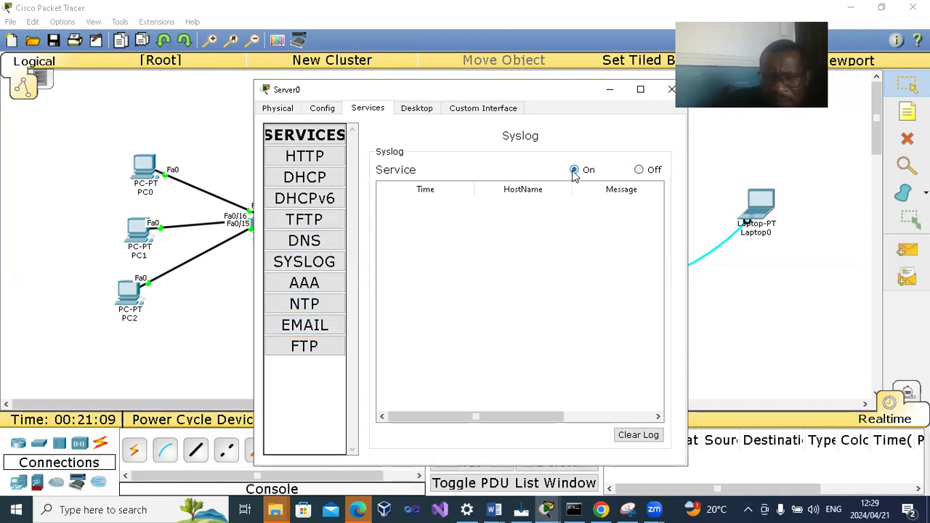
left_click_drag(501, 415, 624, 410)
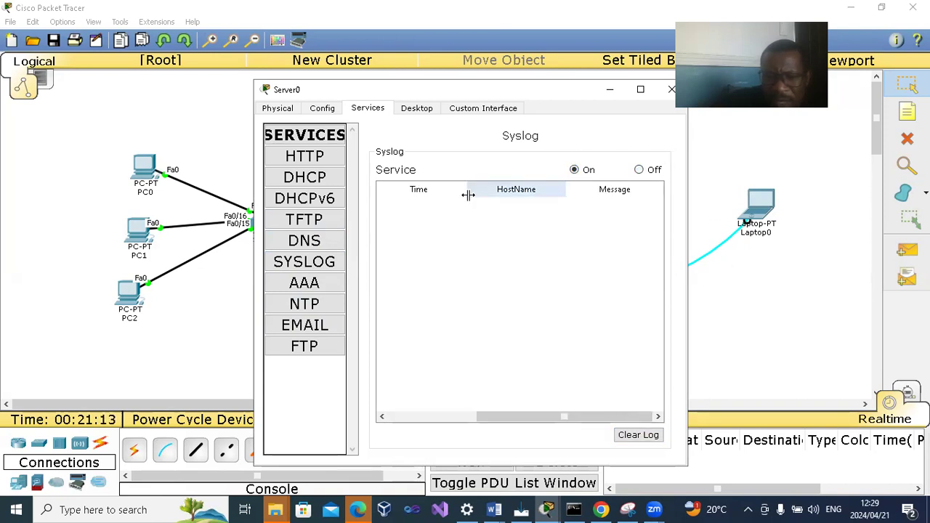
left_click(638, 169)
left_click(574, 171)
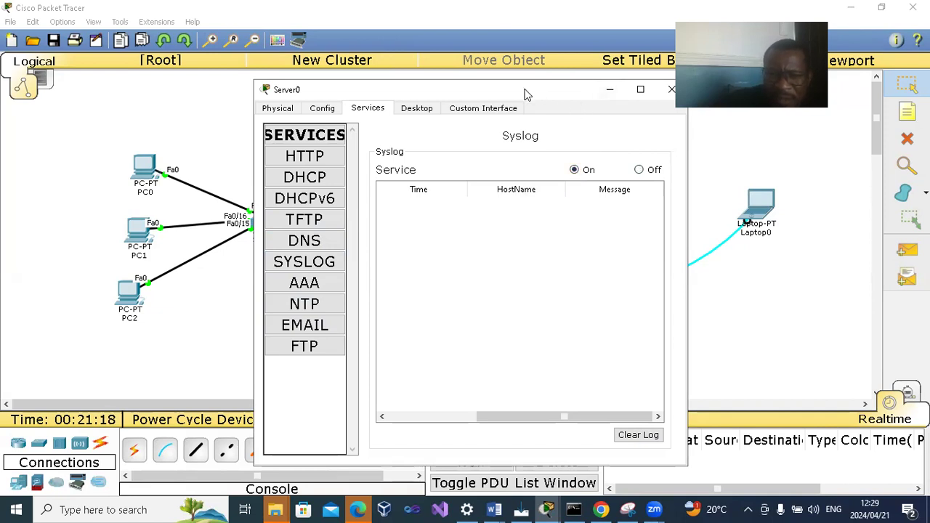
left_click_drag(527, 94, 327, 93)
left_click(471, 89)
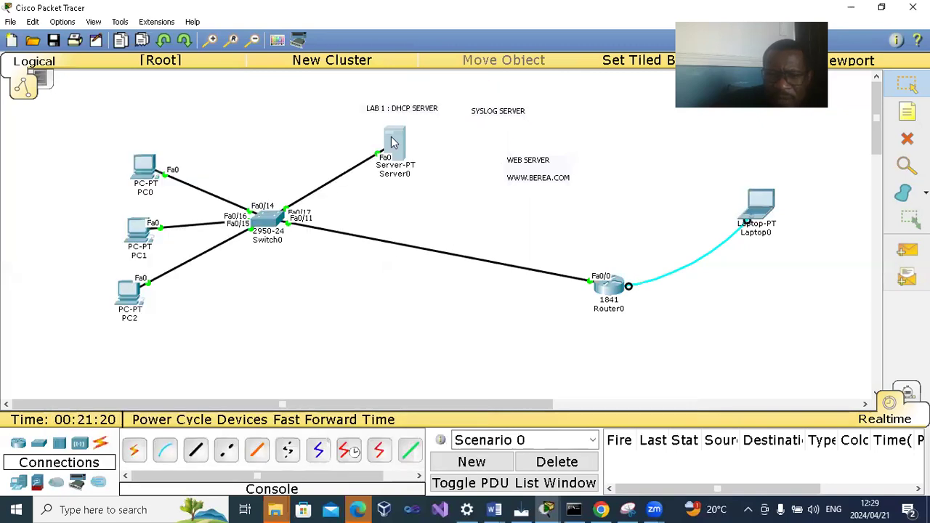
- Review Server0's static IP, gateway and DNS settings in IP Configuration and return to the server's services
left_click(391, 142)
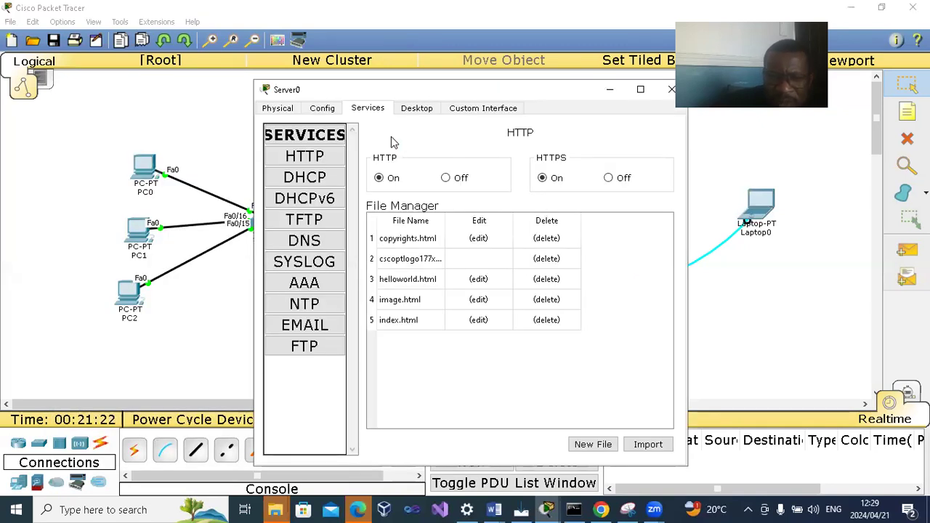
left_click(416, 108)
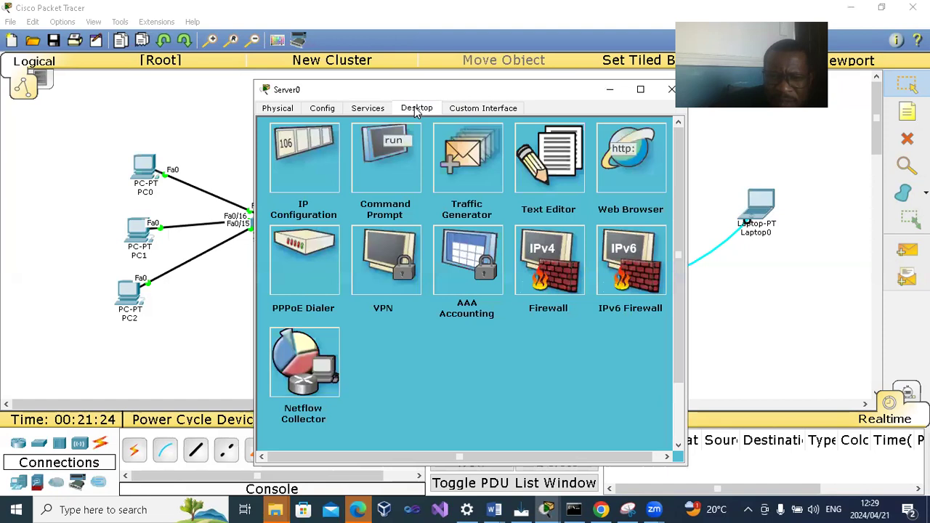
left_click(320, 180)
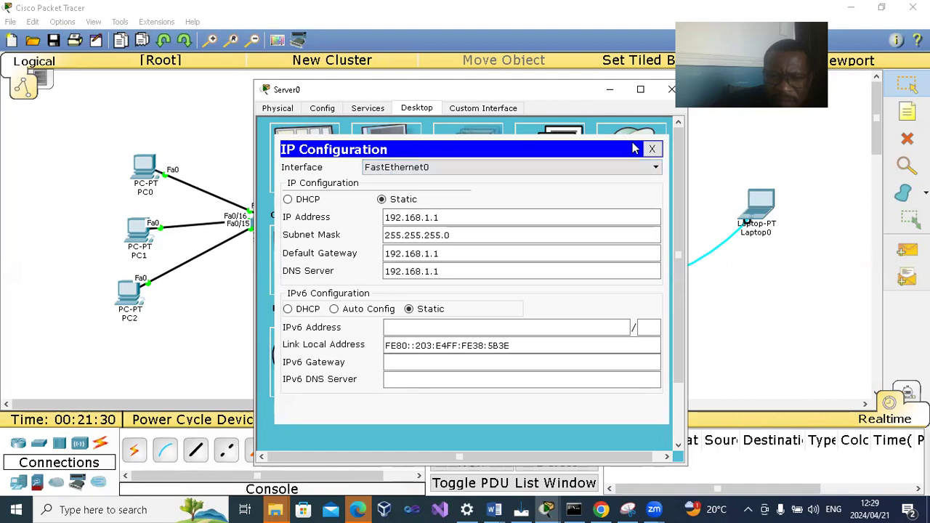
left_click(652, 148)
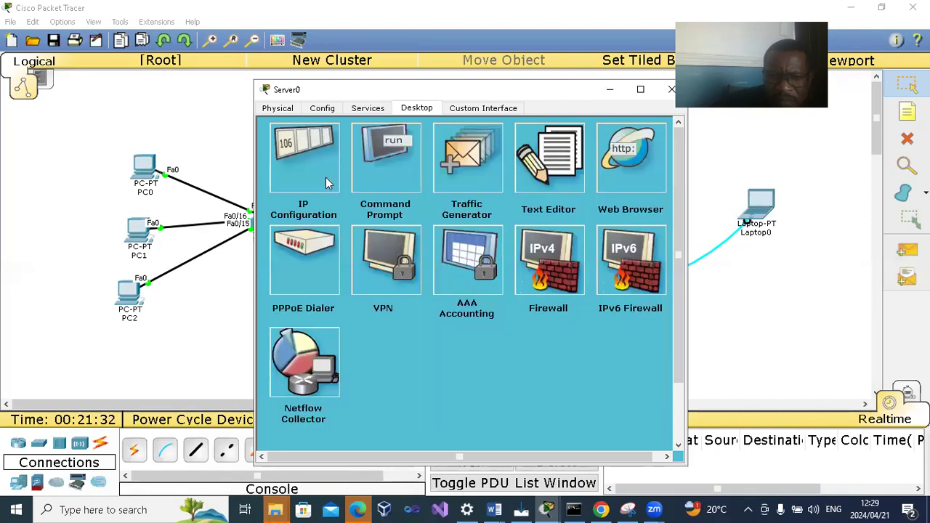
left_click(372, 110)
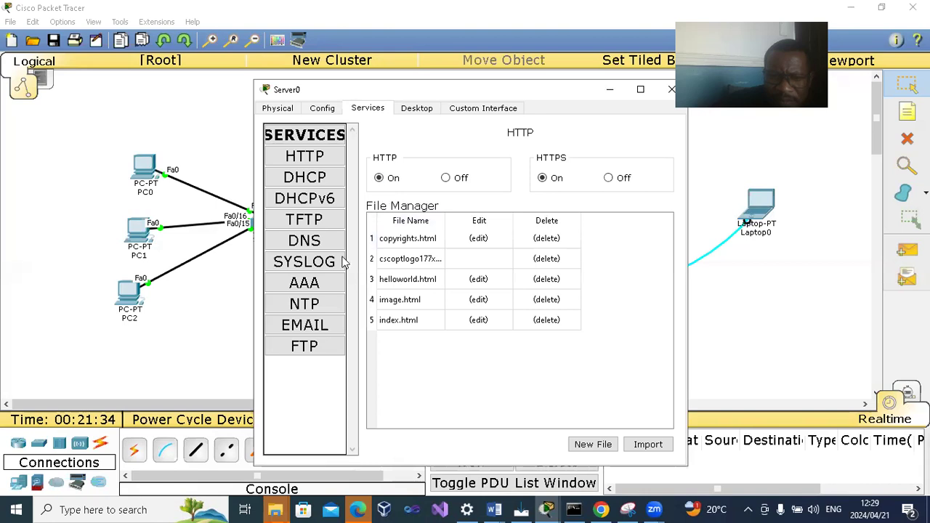
- Open Server0's syslog service and switch it off and back on
left_click(312, 264)
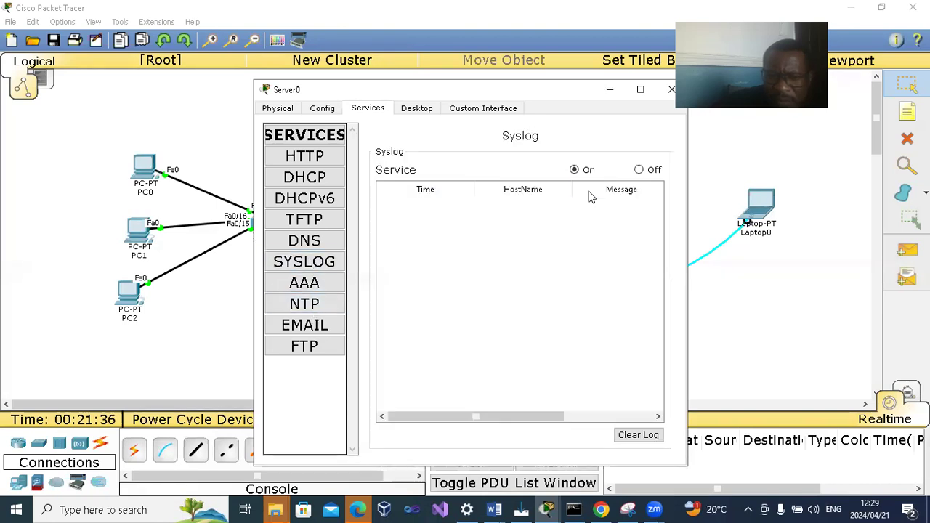
left_click(638, 170)
left_click(574, 170)
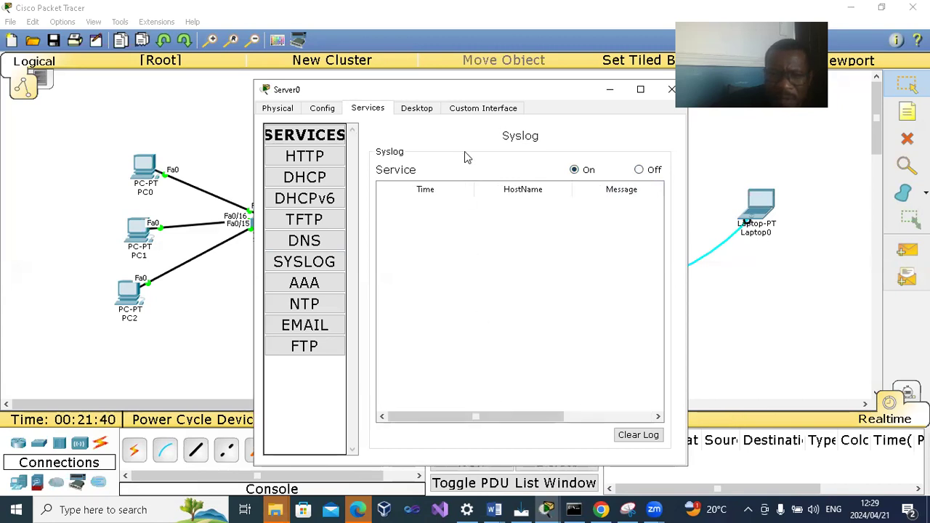
- Check Server0's static address, gateway and DNS settings in IP Configuration, and close the server's window
left_click(416, 108)
left_click(322, 167)
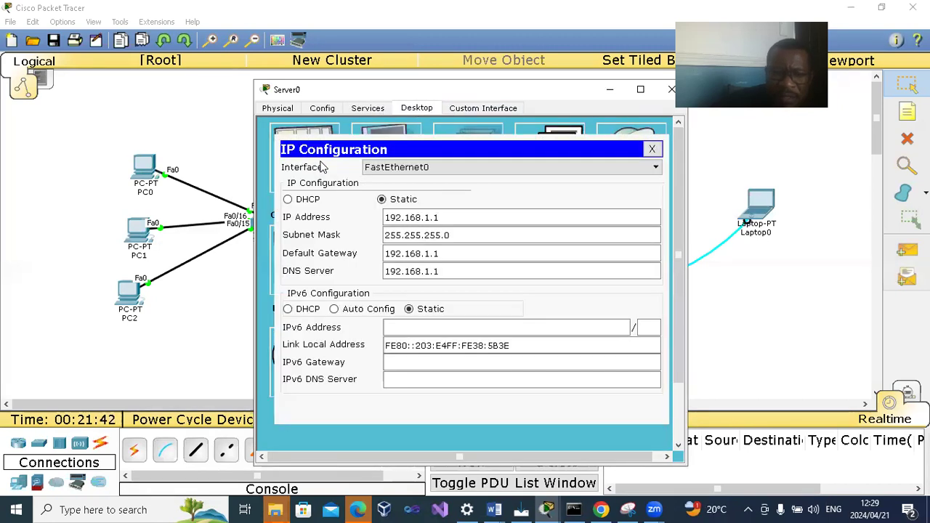
left_click(652, 151)
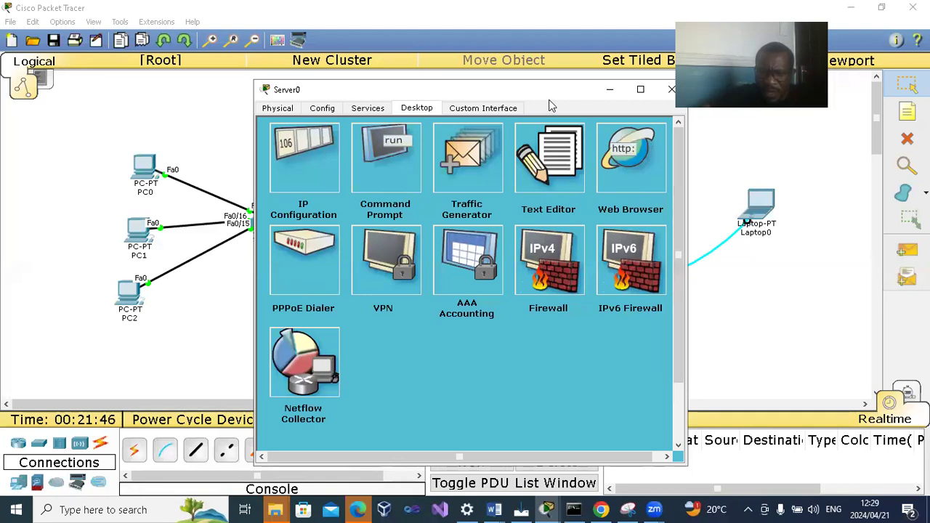
left_click_drag(574, 93, 497, 92)
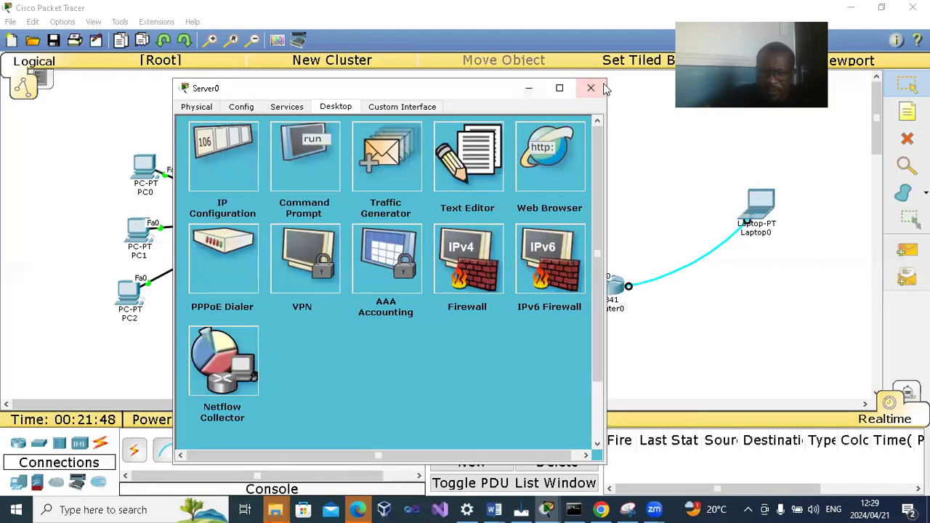
left_click(596, 88)
- In Laptop0's router console, leave interface configuration with EXIT, try CONF T at the global configuration prompt, and return to the topology
left_click(761, 202)
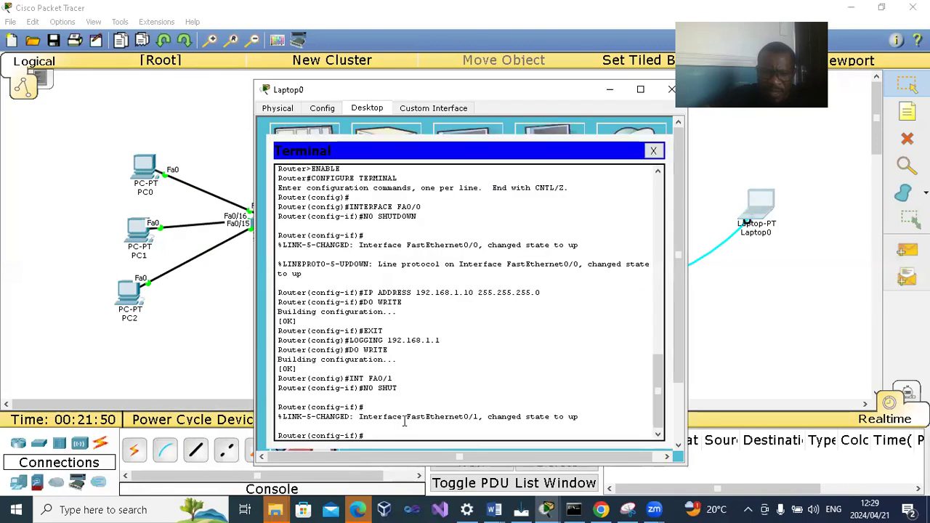
type("EXIT")
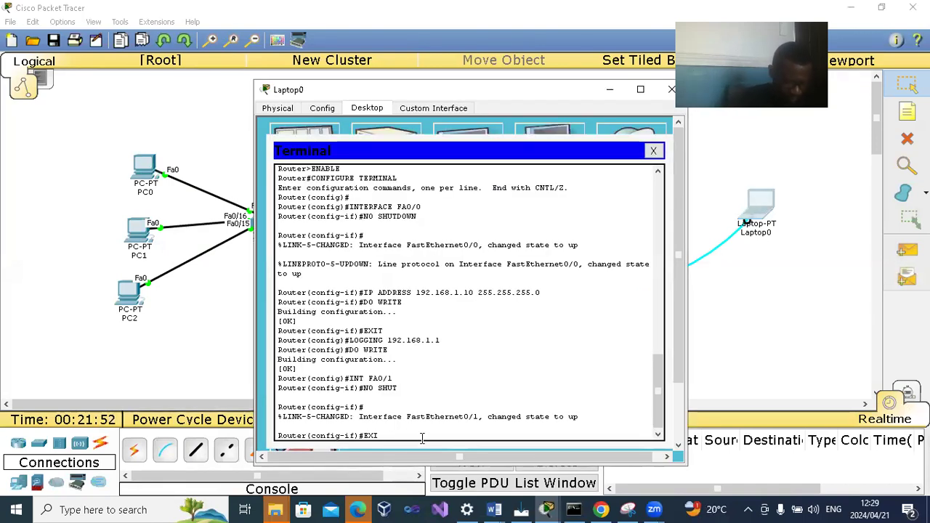
key("Return")
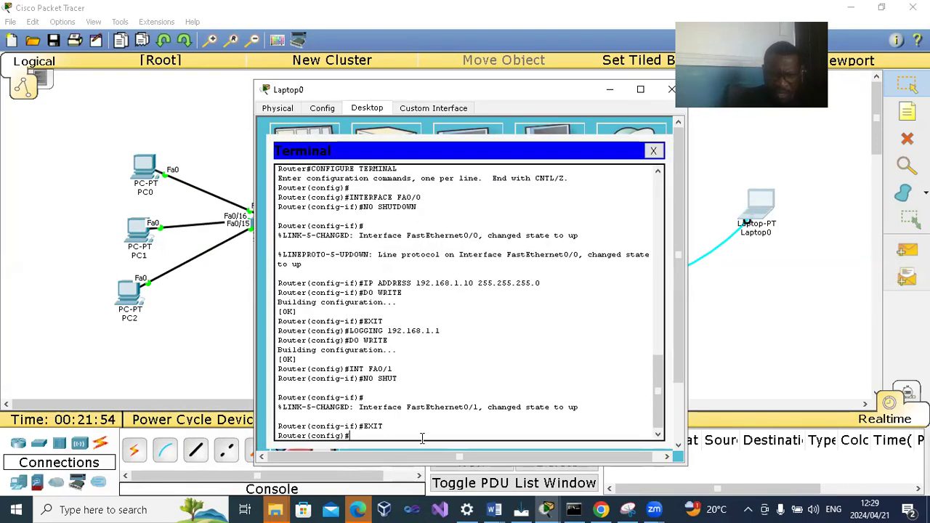
key("Return")
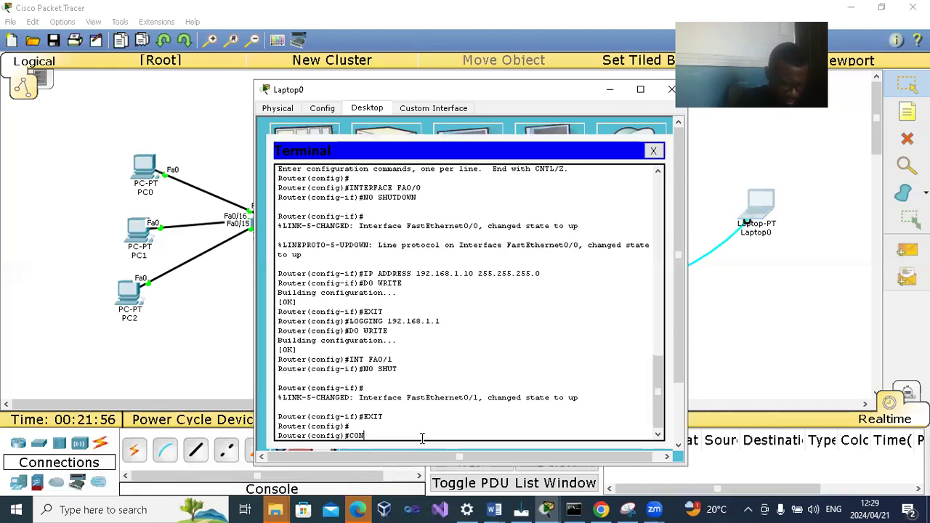
key("Return")
key("Return")
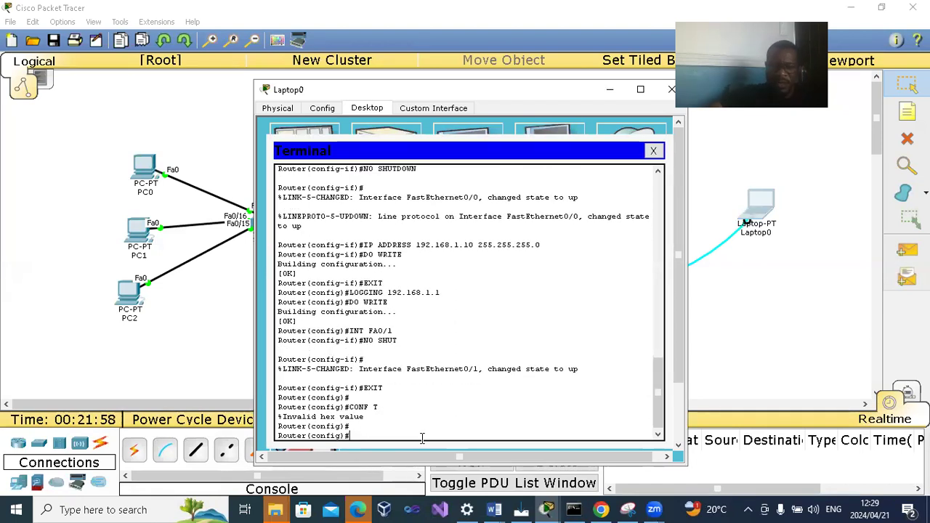
left_click(775, 295)
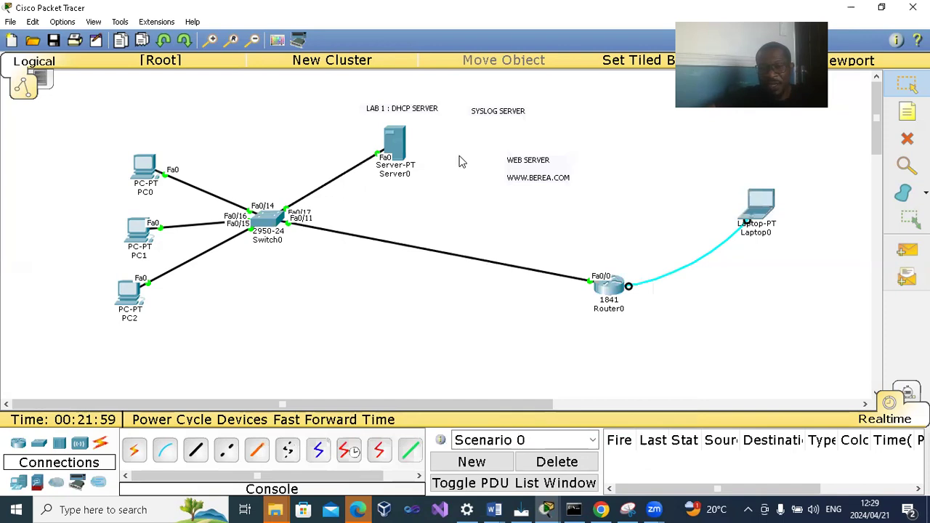
- Reopen Server0's syslog service, toggle it off and on again, check the log, and close the server's window
left_click(396, 144)
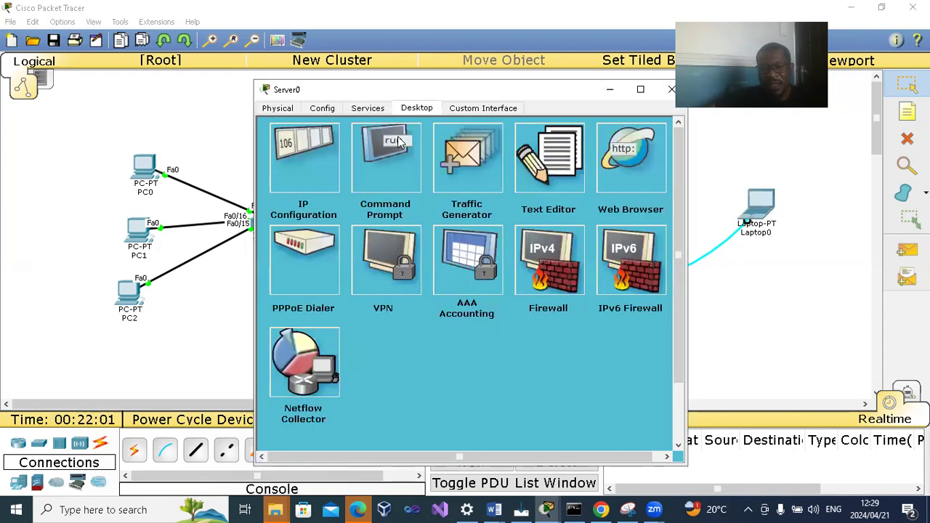
left_click(368, 108)
left_click(308, 262)
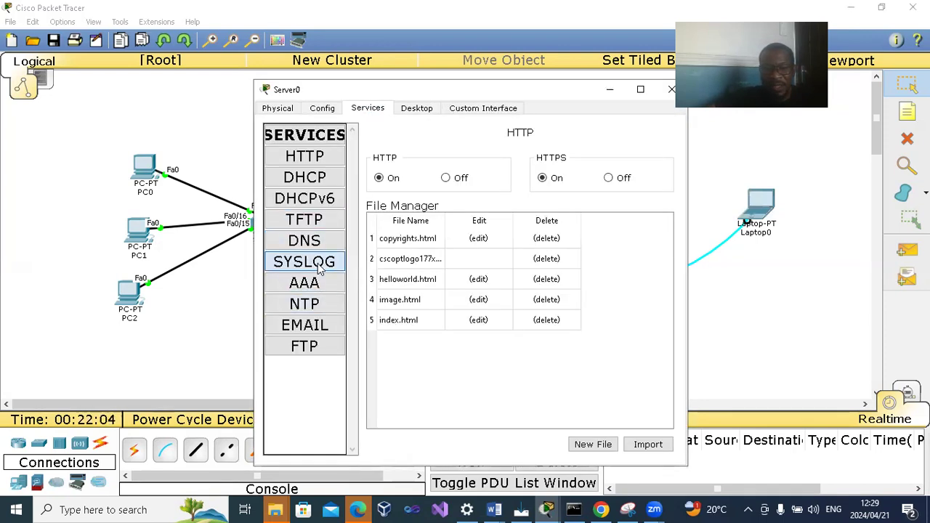
left_click(638, 170)
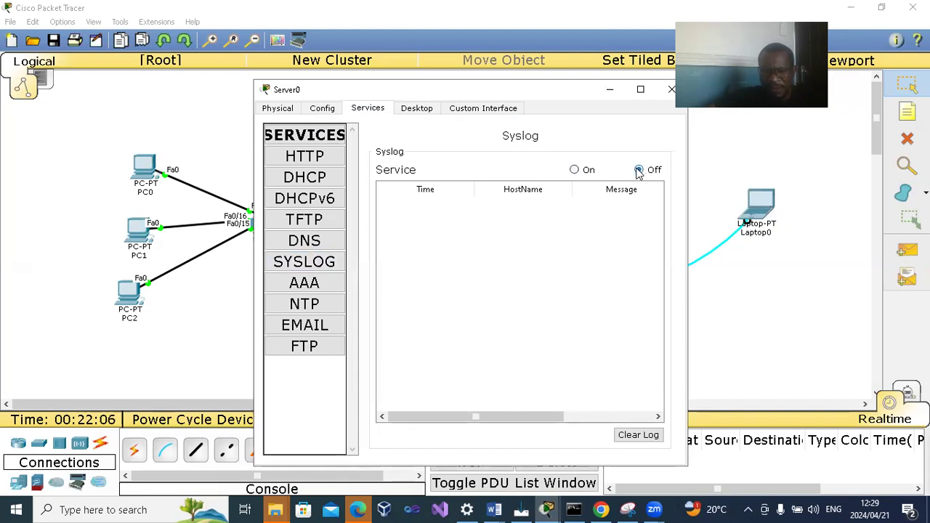
left_click(574, 170)
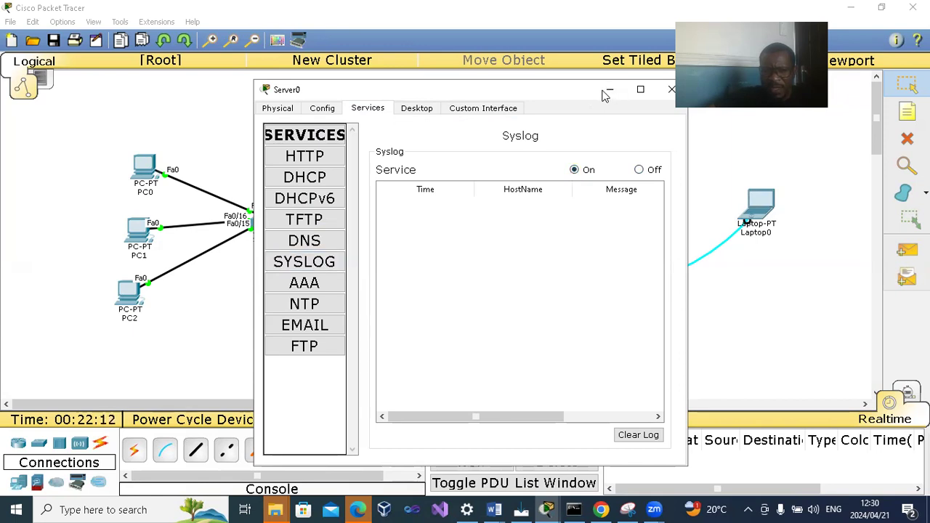
left_click(668, 90)
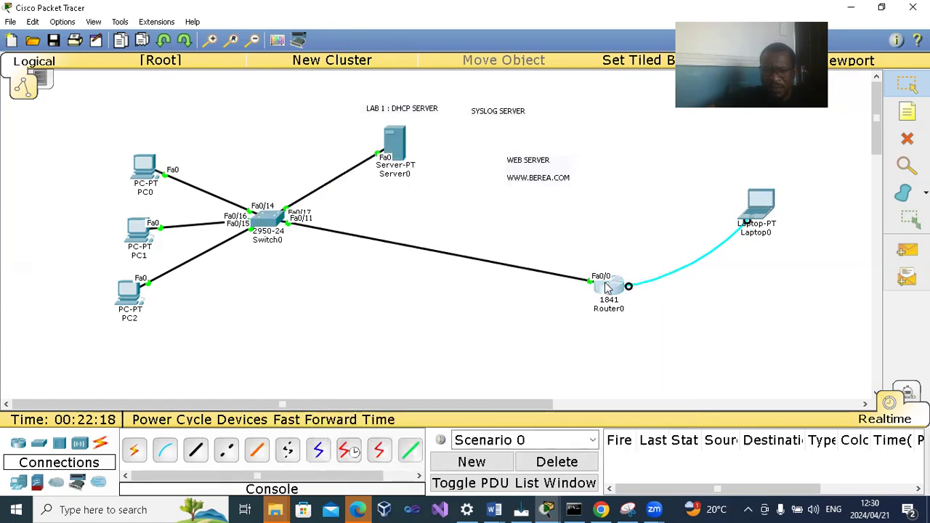
- View Router0's device window briefly, recheck Server0's syslog log and custom interface page, and close the server's window
left_click(607, 285)
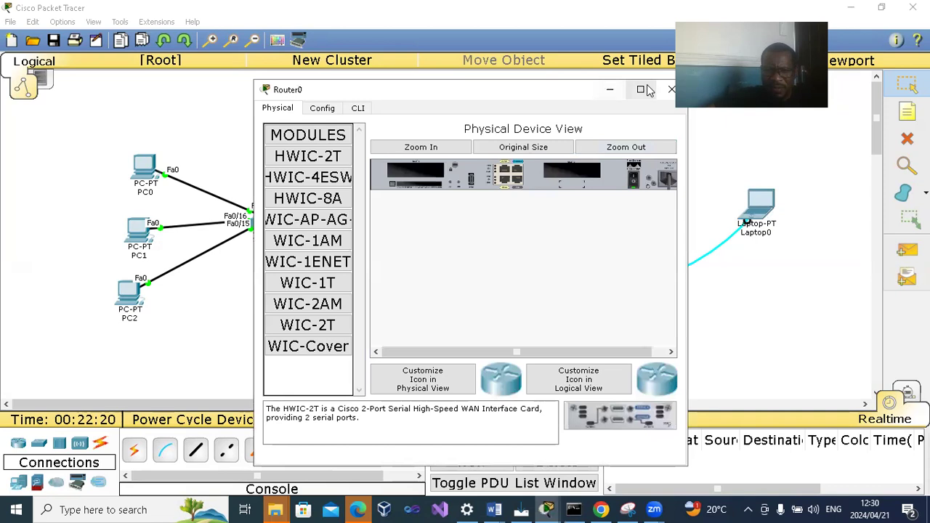
left_click(671, 90)
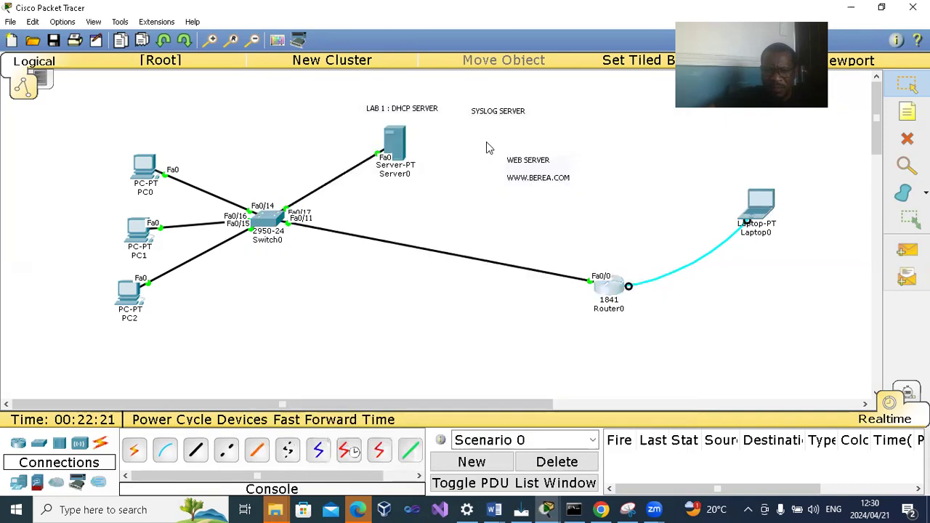
left_click(398, 145)
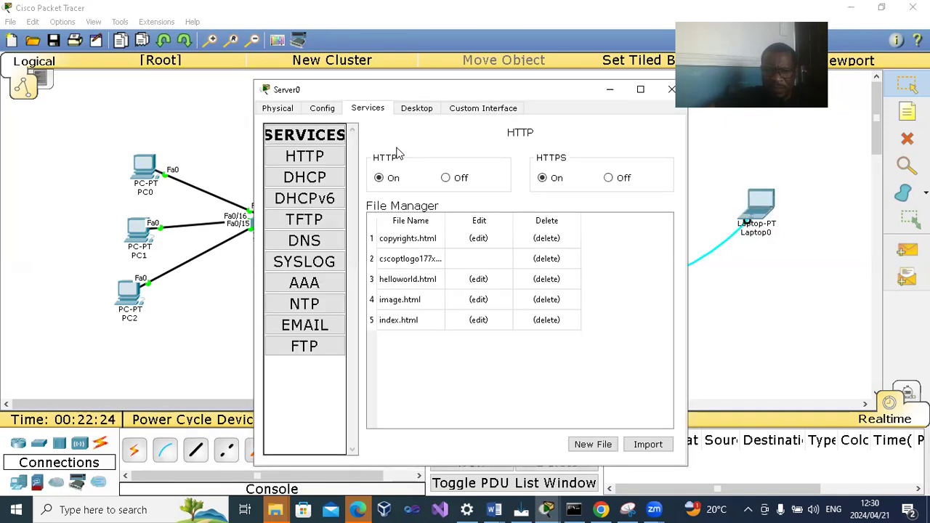
left_click(314, 262)
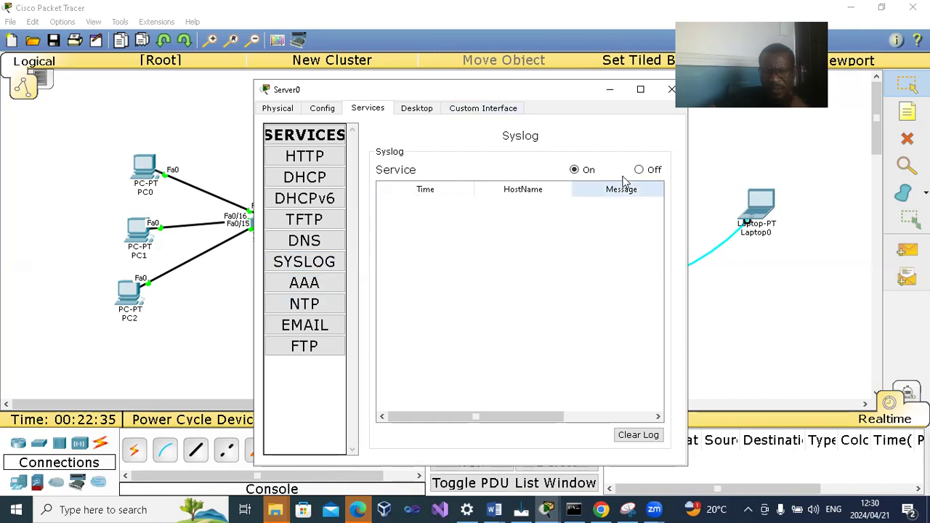
left_click(473, 108)
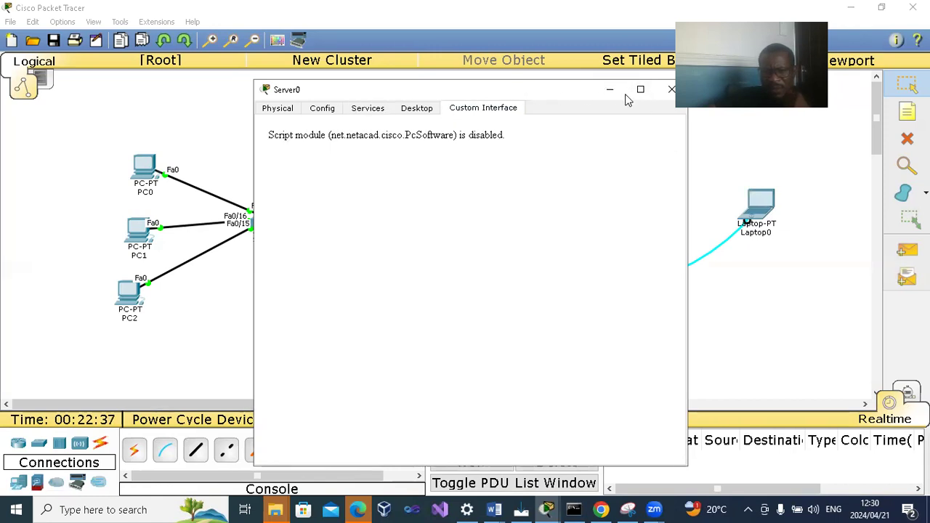
left_click(668, 90)
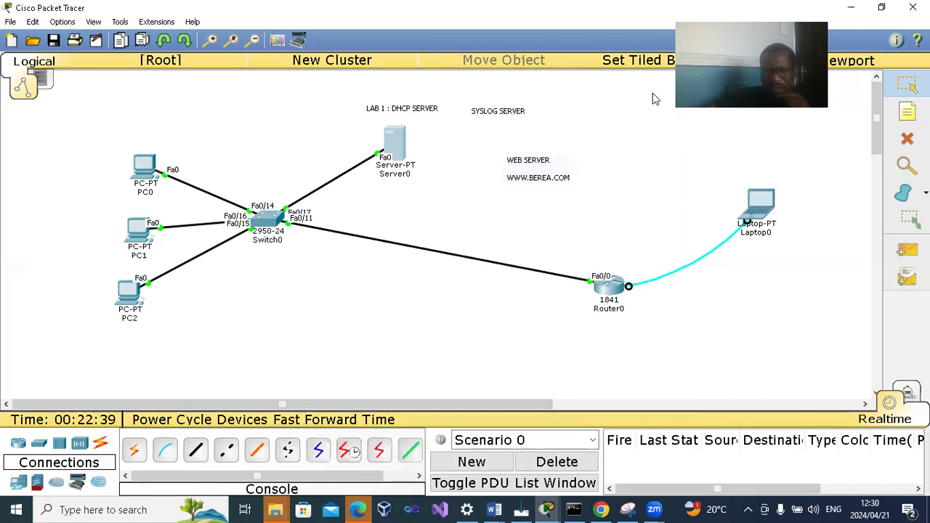
- On the router's console from Laptop0, leave global configuration with EXIT, re-enter it with CONF T, and return to the topology
double_click(612, 287)
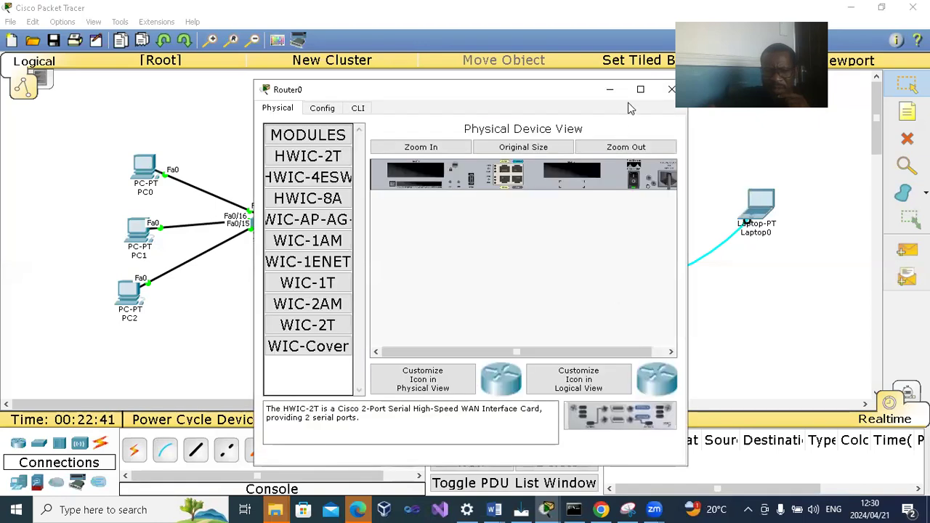
left_click(671, 89)
double_click(755, 199)
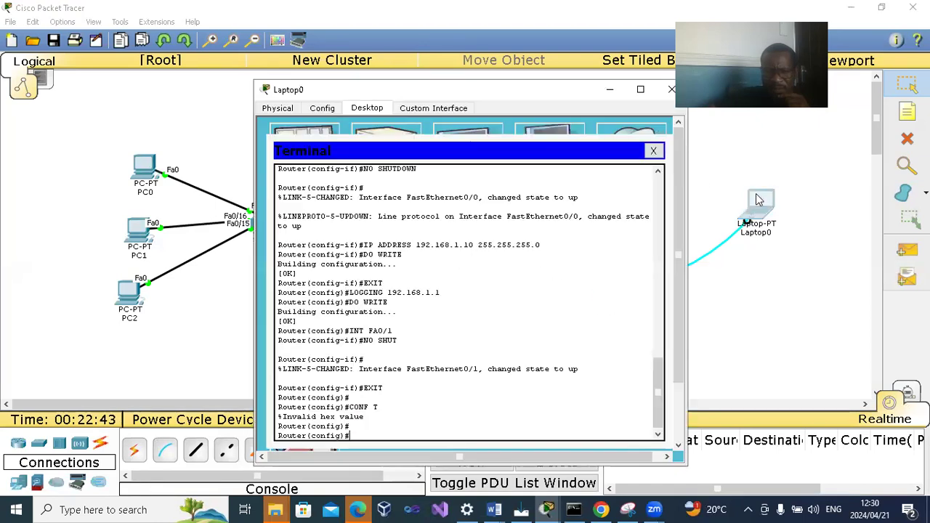
type("EXIT")
key("Return")
key("Return")
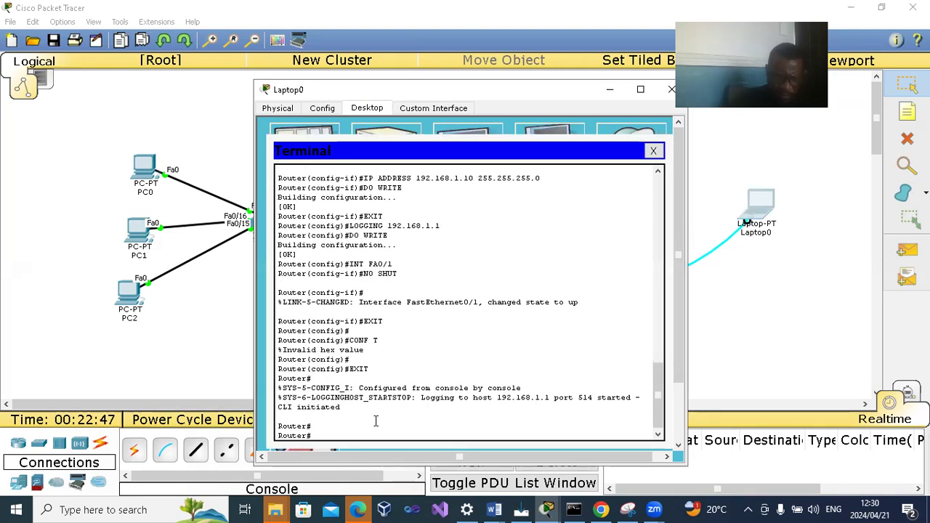
type("CONF T")
key("Return")
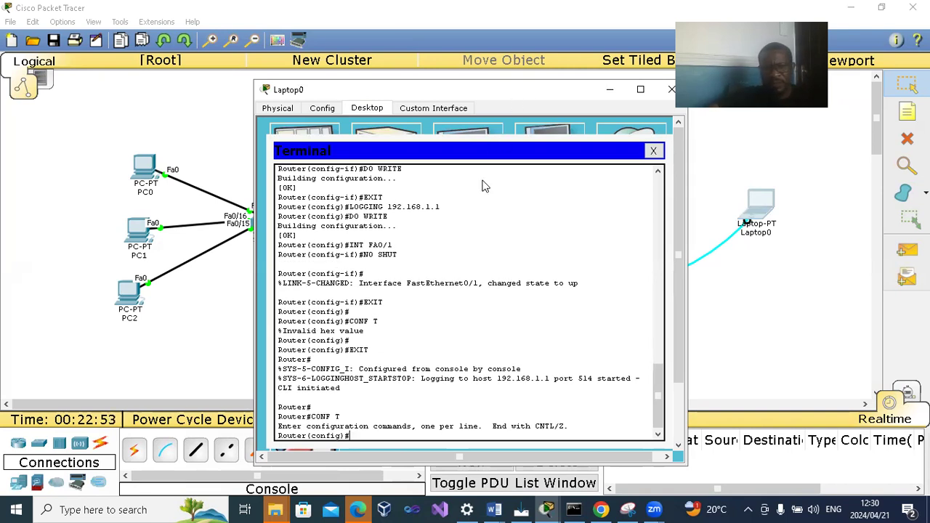
left_click_drag(520, 89, 483, 180)
left_click(626, 182)
- Open Server0's syslog log, examine the time, hostname and message entries, and move the window to uncover Router0
left_click(389, 141)
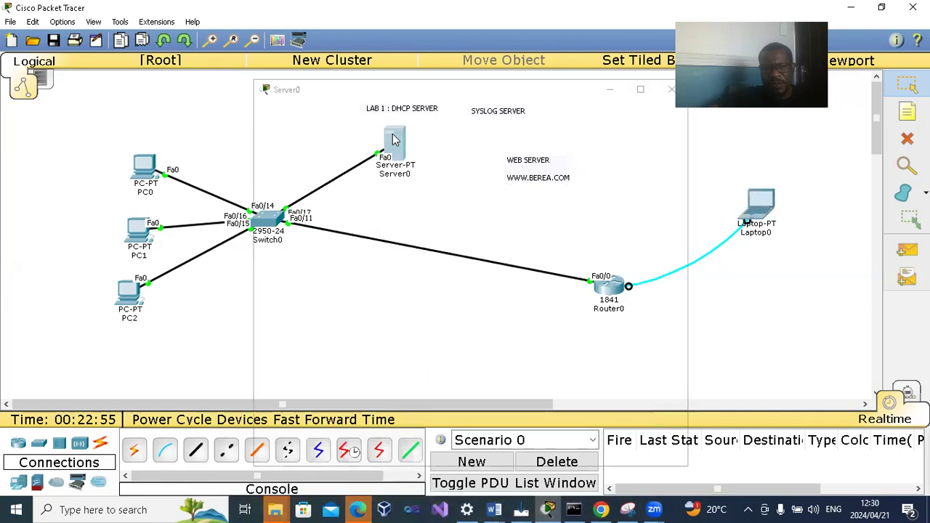
left_click(365, 108)
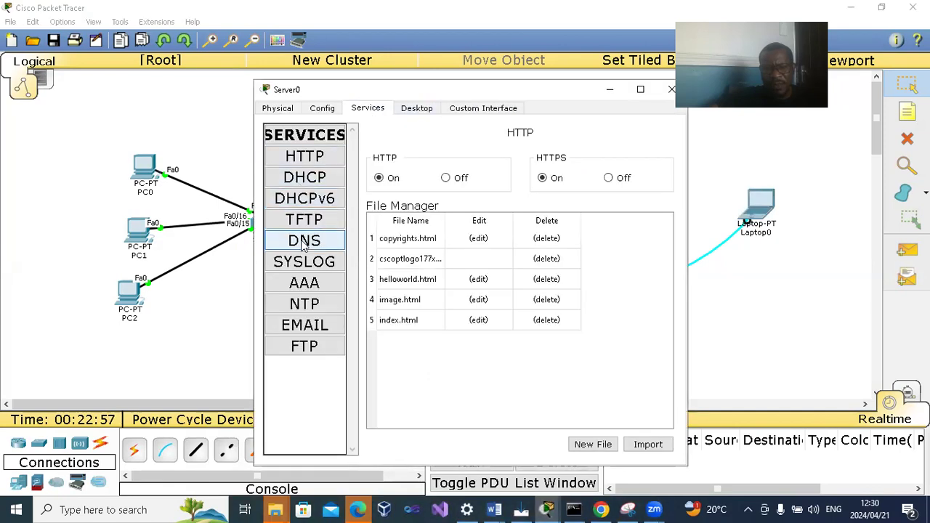
left_click(304, 263)
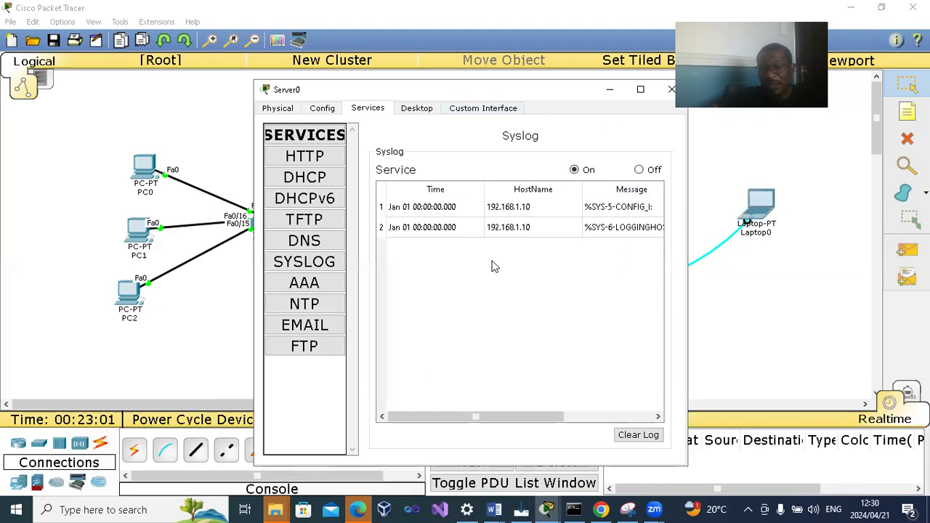
mouse_move(467, 416)
left_mouse_down()
mouse_move(558, 416)
mouse_move(454, 416)
left_mouse_up()
left_click_drag(507, 91, 405, 98)
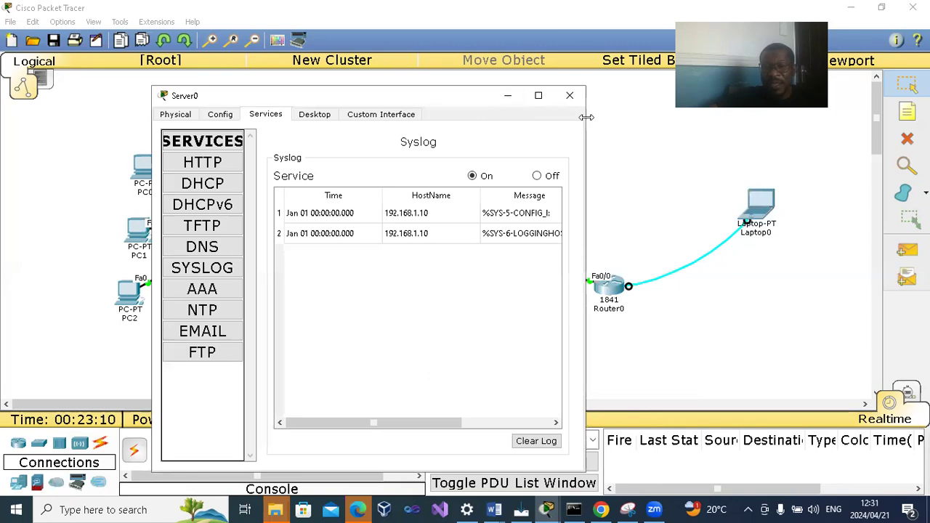